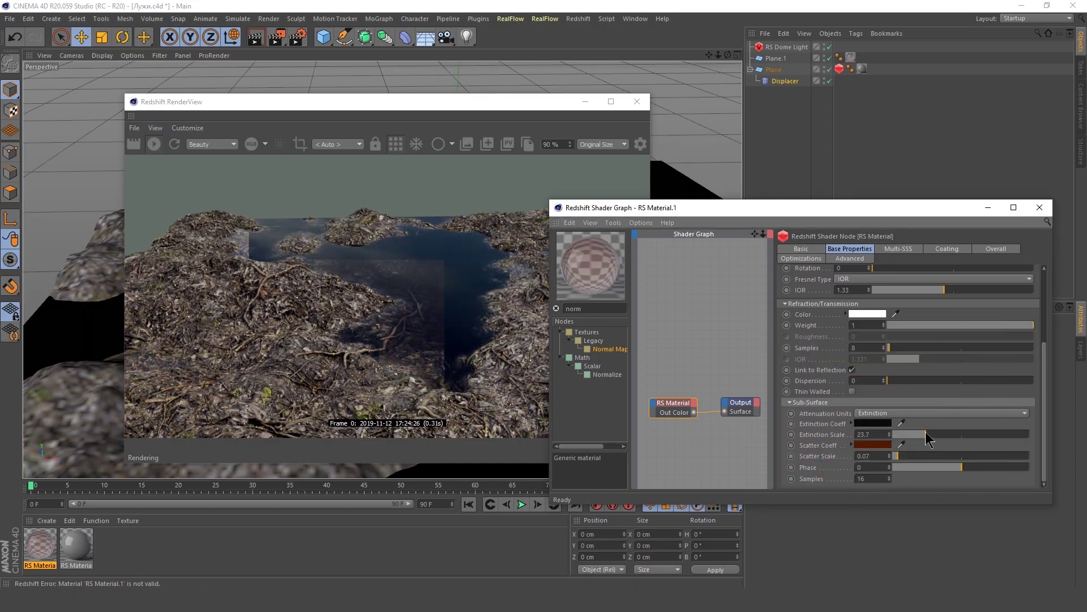
Raise the puddle material's Roughness, IOR and Extinction Scale so the water looks clearer and brighter.
{"action": "left_click_drag", "start_coordinate": [888, 336], "coordinate": [923, 336]}
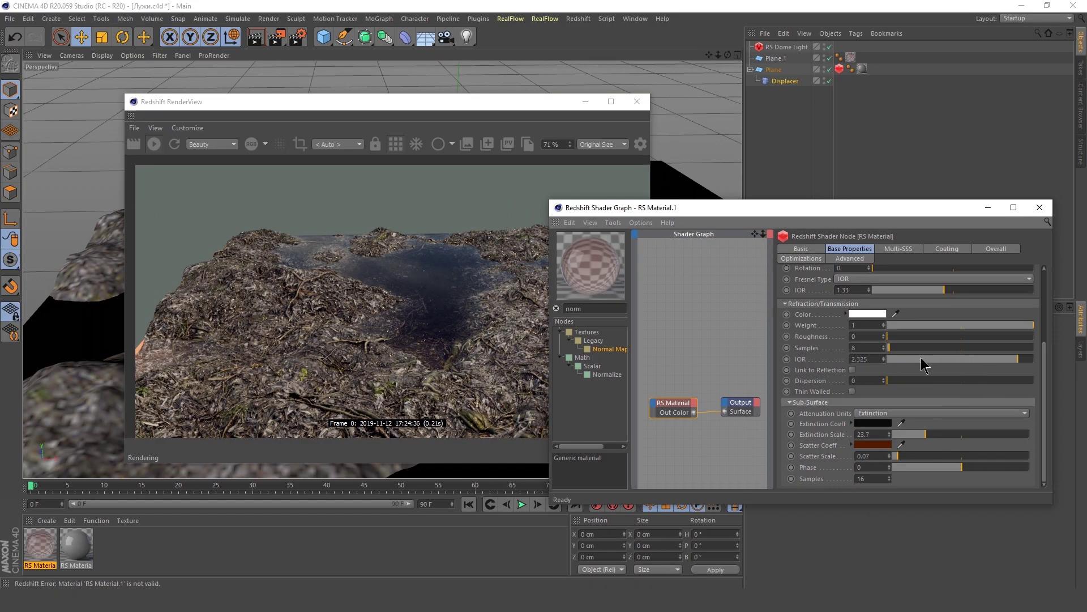
{"action": "left_click_drag", "start_coordinate": [925, 434], "coordinate": [970, 433]}
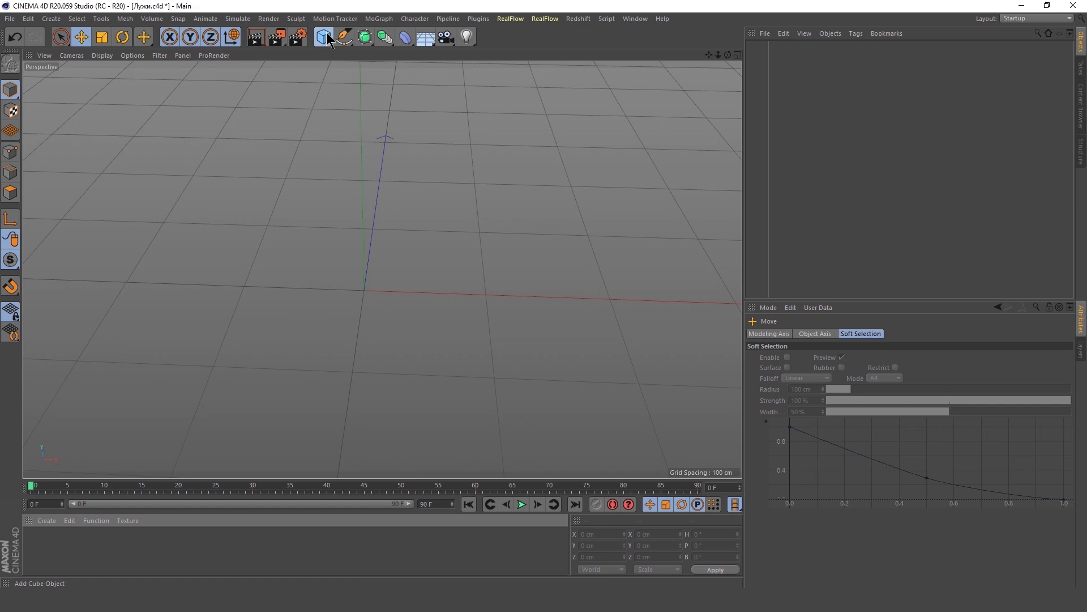
Add a Plane with 155 segments and show wireframe lines over its shading.
{"action": "left_click", "coordinate": [328, 40]}
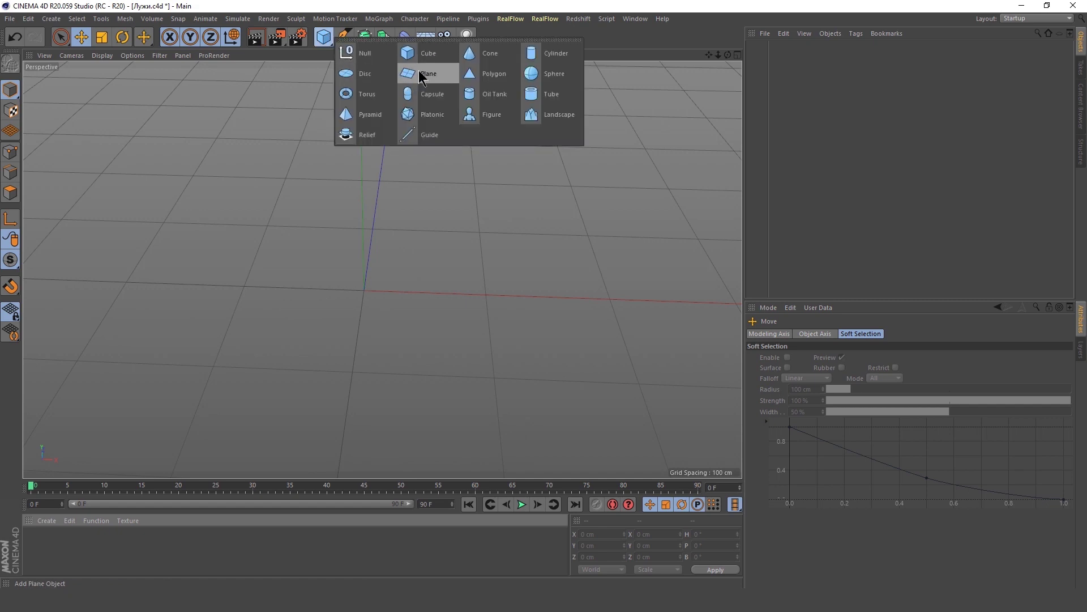
{"action": "left_click", "coordinate": [420, 76]}
{"action": "scroll", "coordinate": [381, 254], "scroll_direction": "down", "scroll_amount": 3}
{"action": "scroll", "coordinate": [402, 164], "scroll_direction": "up", "scroll_amount": 2}
{"action": "scroll", "coordinate": [388, 141], "scroll_direction": "up", "scroll_amount": 1}
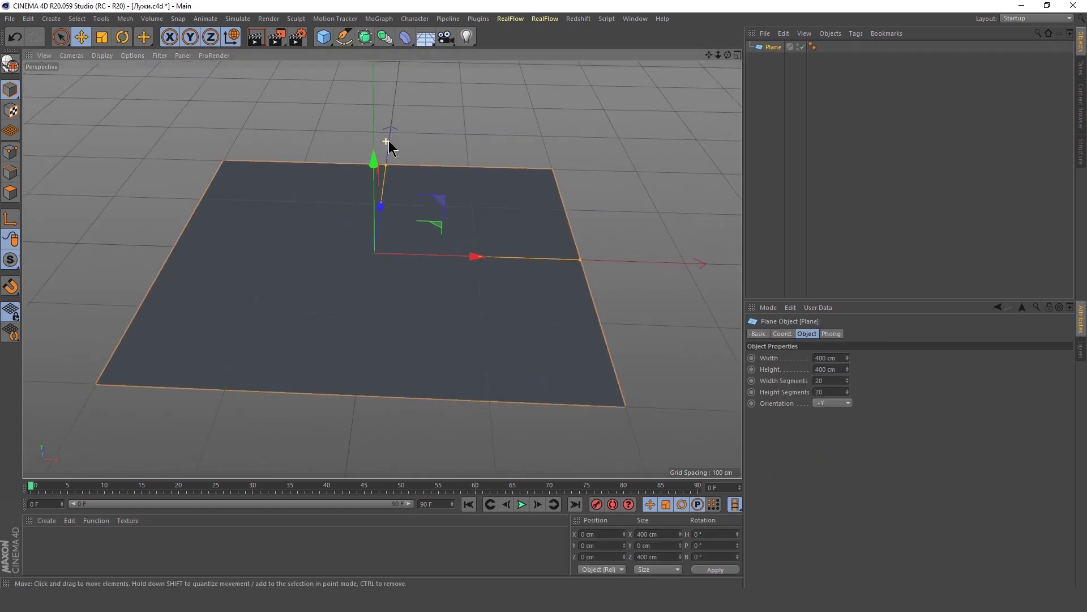
{"action": "left_click", "coordinate": [102, 55]}
{"action": "left_click", "coordinate": [130, 80]}
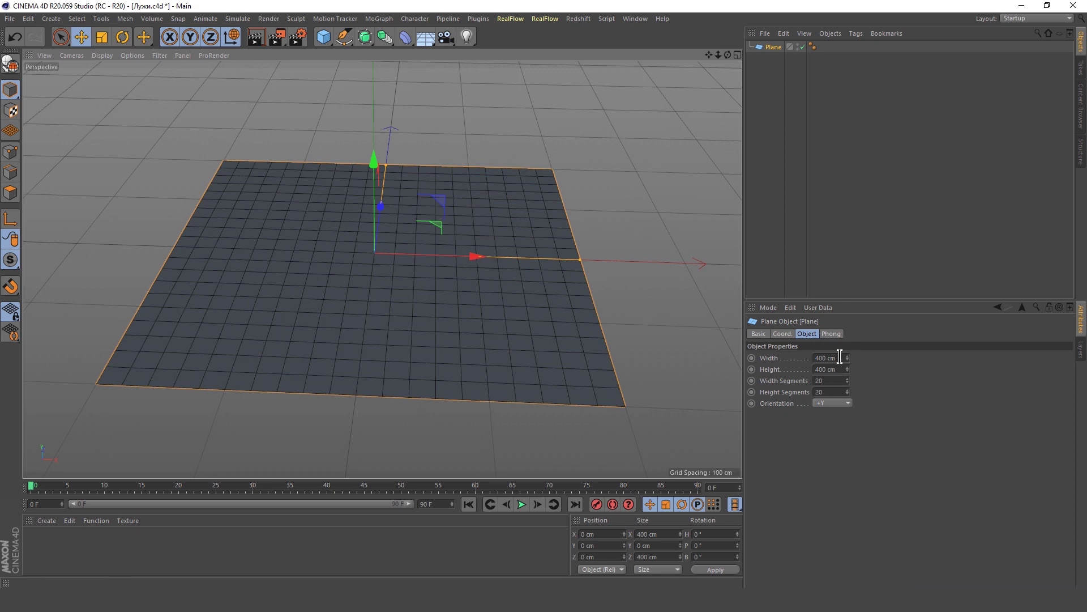
{"action": "left_click", "coordinate": [816, 381]}
{"action": "type", "text": "155"}
{"action": "key", "text": "Return"}
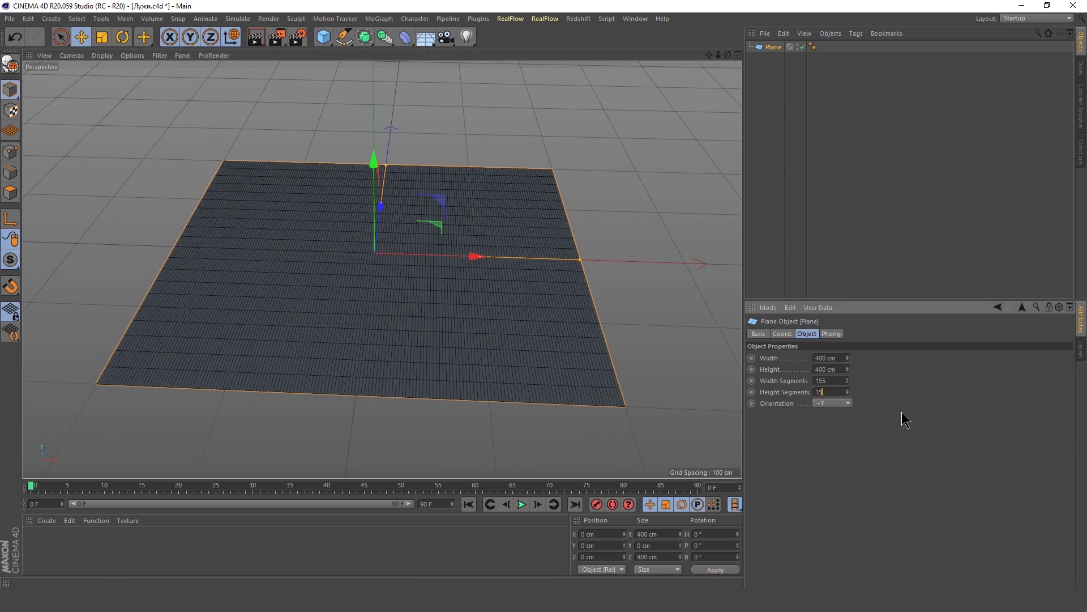
{"action": "mouse_move", "coordinate": [474, 342]}
{"action": "left_mouse_down", "text": "alt"}
{"action": "mouse_move", "coordinate": [387, 269]}
{"action": "mouse_move", "coordinate": [453, 327]}
{"action": "mouse_move", "coordinate": [447, 311]}
{"action": "left_mouse_up", "text": "alt"}
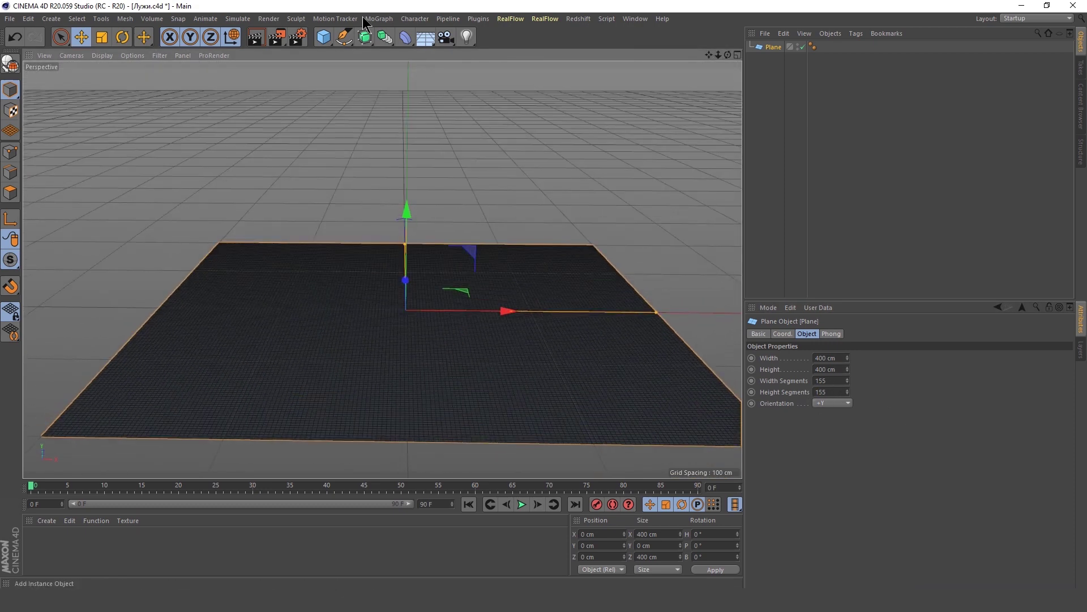
Add a Displacer under the plane driven by a Turbulence Noise shader.
{"action": "left_click", "coordinate": [409, 44]}
{"action": "left_click", "coordinate": [454, 176]}
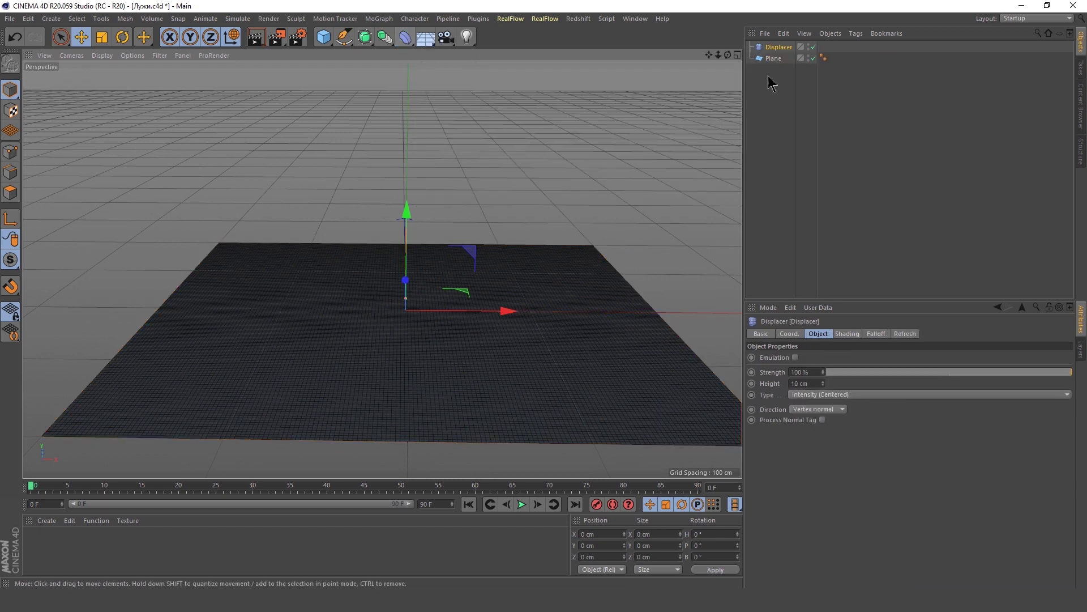
{"action": "left_click_drag", "start_coordinate": [783, 47], "coordinate": [773, 59]}
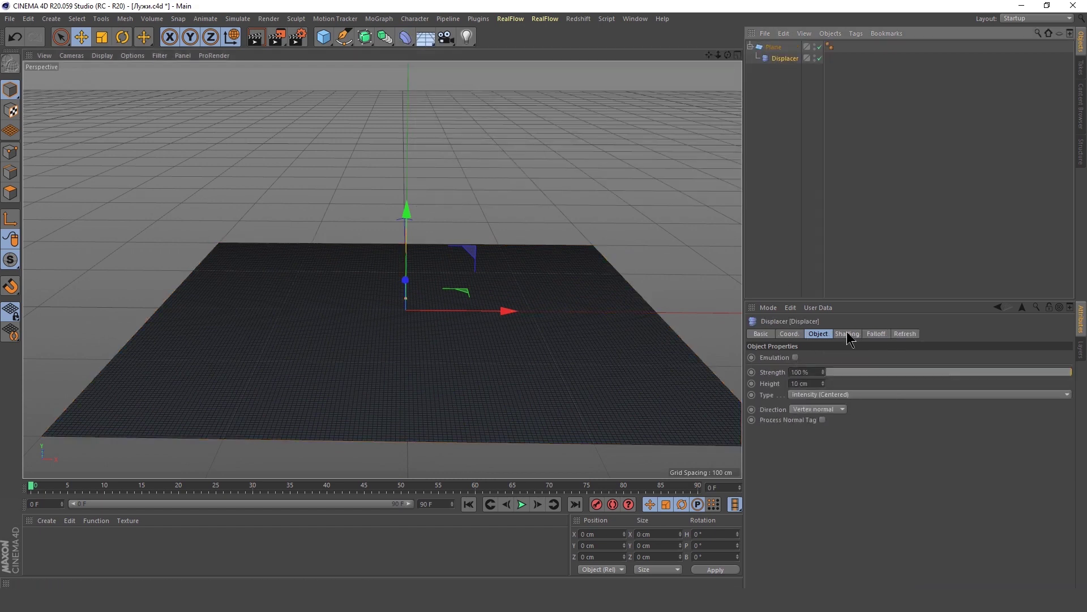
{"action": "left_click", "coordinate": [847, 334]}
{"action": "left_click", "coordinate": [797, 213]}
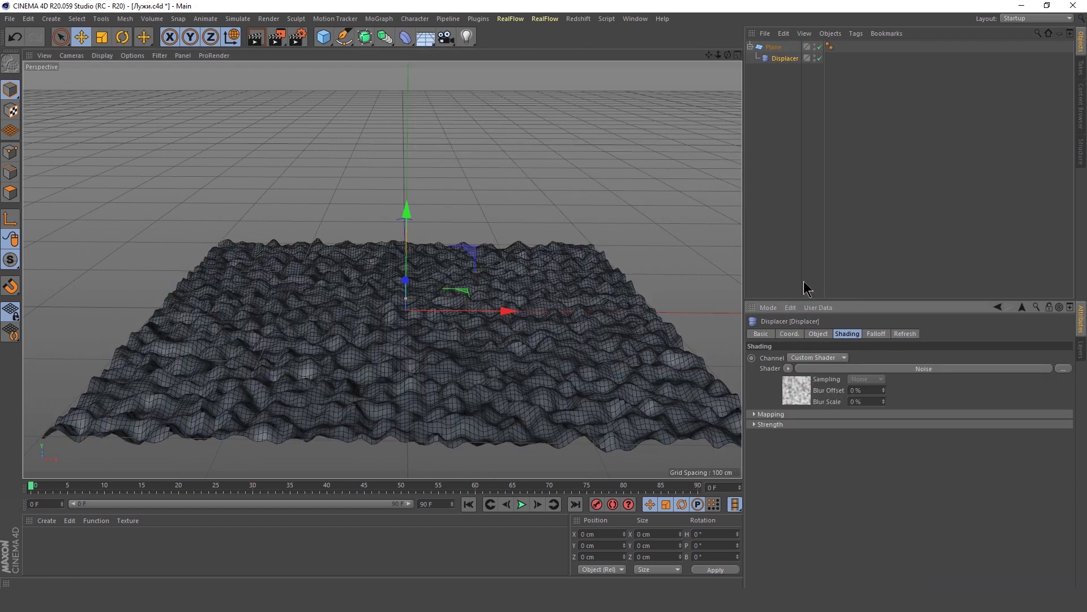
{"action": "left_click", "coordinate": [814, 375]}
{"action": "left_click", "coordinate": [855, 342]}
Return to plain shading and set noise scale 488% and displacement strength 163%.
{"action": "mouse_move", "coordinate": [551, 320]}
{"action": "left_mouse_down", "text": "alt"}
{"action": "mouse_move", "coordinate": [515, 297]}
{"action": "mouse_move", "coordinate": [397, 305]}
{"action": "mouse_move", "coordinate": [443, 291]}
{"action": "mouse_move", "coordinate": [430, 266]}
{"action": "left_mouse_up", "text": "alt"}
{"action": "left_click", "coordinate": [102, 55]}
{"action": "left_click", "coordinate": [122, 72]}
{"action": "left_click_drag", "start_coordinate": [245, 166], "coordinate": [488, 422], "text": "alt"}
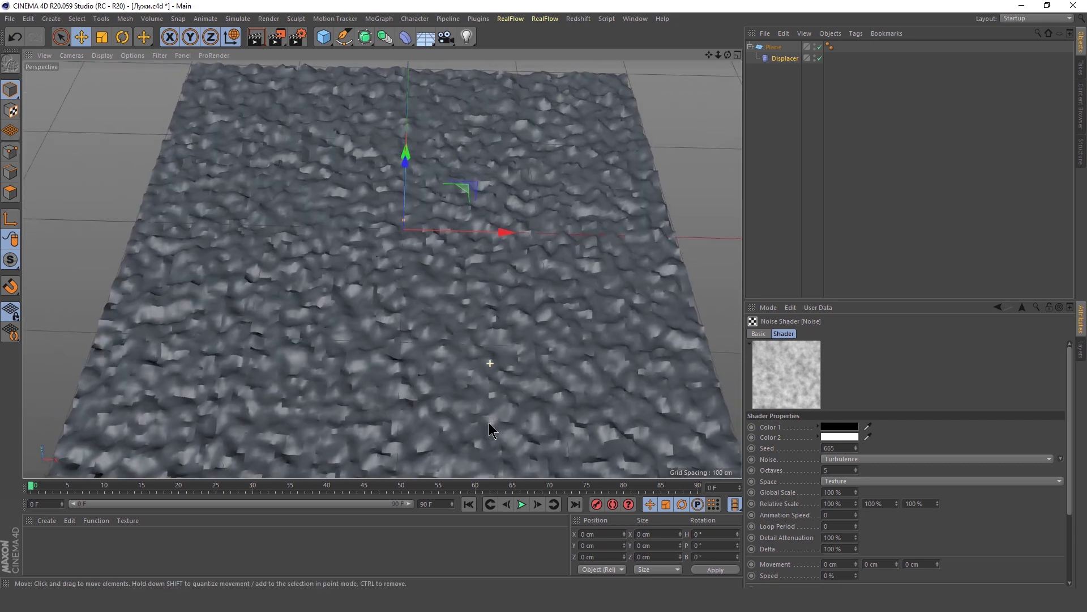
{"action": "scroll", "coordinate": [489, 423], "scroll_direction": "down", "scroll_amount": 5}
{"action": "left_click_drag", "start_coordinate": [855, 492], "coordinate": [855, 487]}
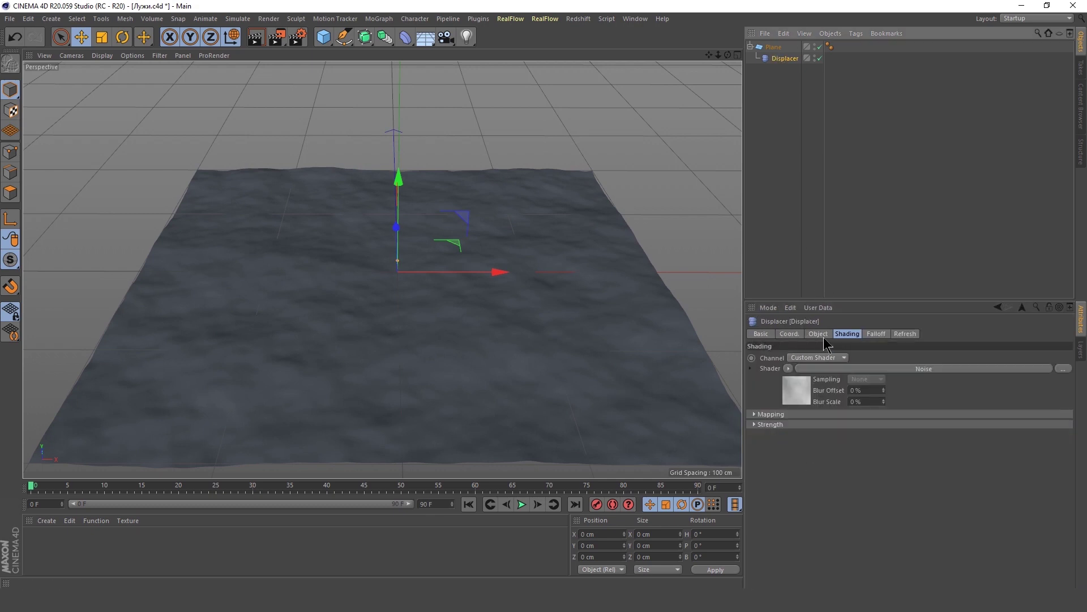
{"action": "left_click", "coordinate": [818, 333]}
{"action": "left_click_drag", "start_coordinate": [822, 372], "coordinate": [824, 362]}
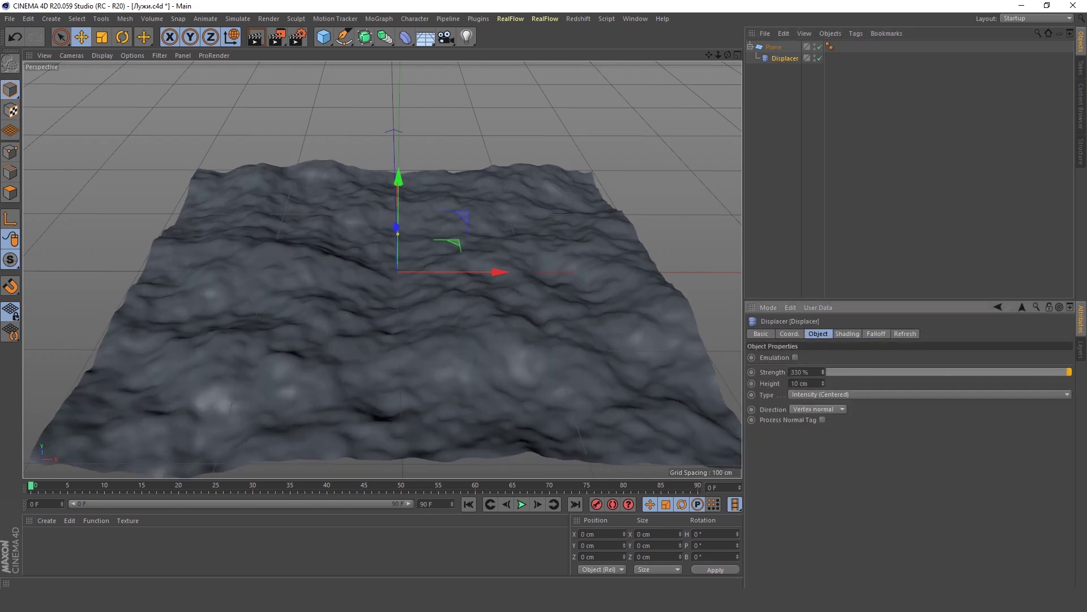
{"action": "mouse_move", "coordinate": [453, 316]}
{"action": "left_mouse_down", "text": "alt"}
{"action": "mouse_move", "coordinate": [494, 278]}
{"action": "mouse_move", "coordinate": [454, 320]}
{"action": "left_mouse_up", "text": "alt"}
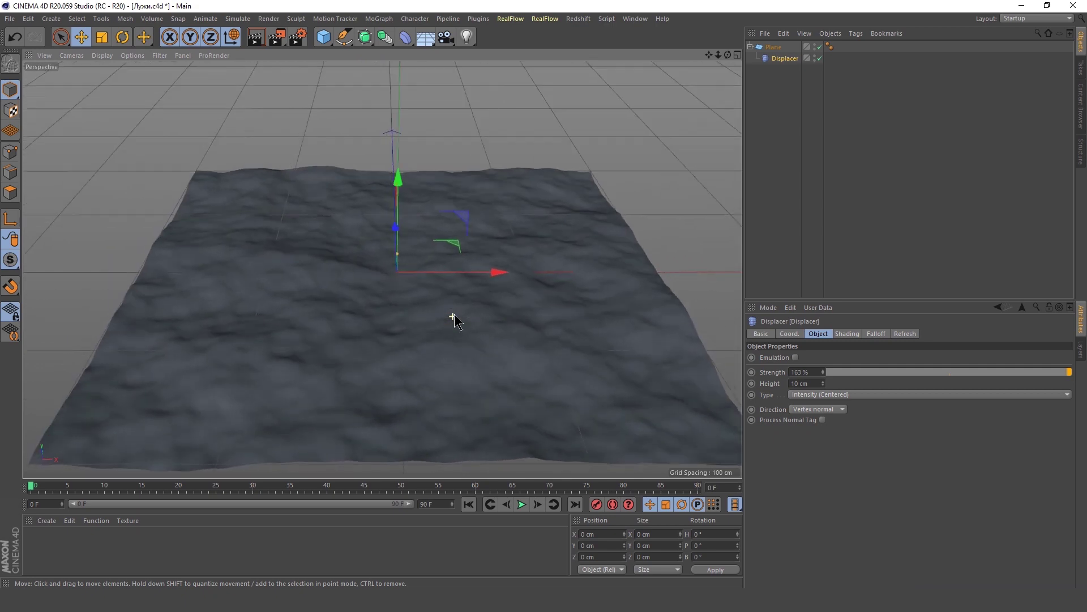
Add a second plane and lower it slightly into the terrain.
{"action": "left_click_drag", "start_coordinate": [318, 35], "coordinate": [412, 71]}
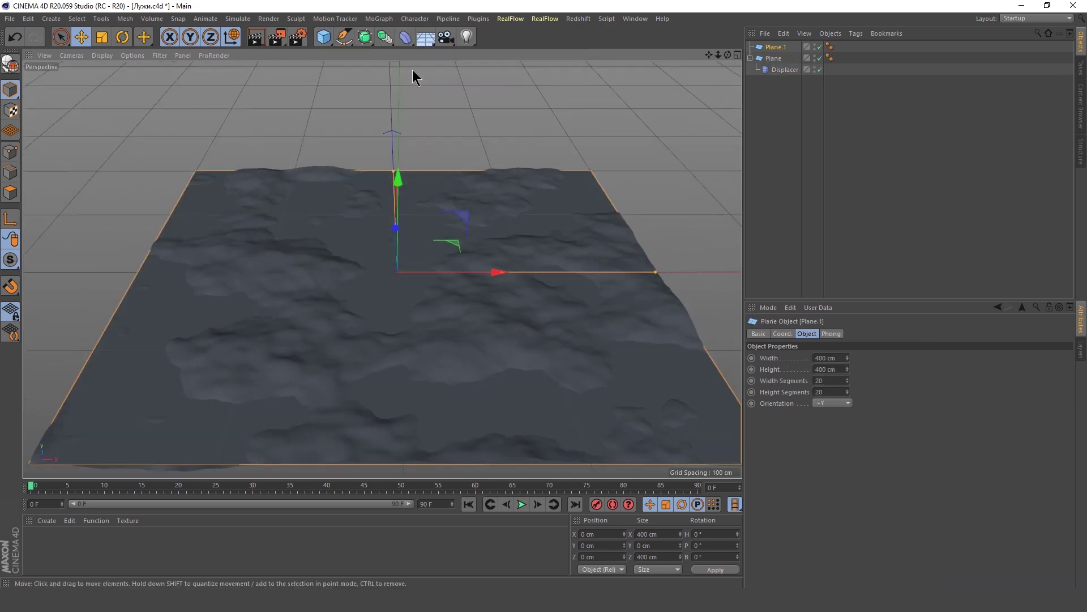
{"action": "mouse_move", "coordinate": [407, 311]}
{"action": "left_mouse_down", "text": "alt"}
{"action": "mouse_move", "coordinate": [395, 294]}
{"action": "mouse_move", "coordinate": [395, 213]}
{"action": "left_mouse_up", "text": "alt"}
{"action": "left_click_drag", "start_coordinate": [387, 165], "coordinate": [389, 161]}
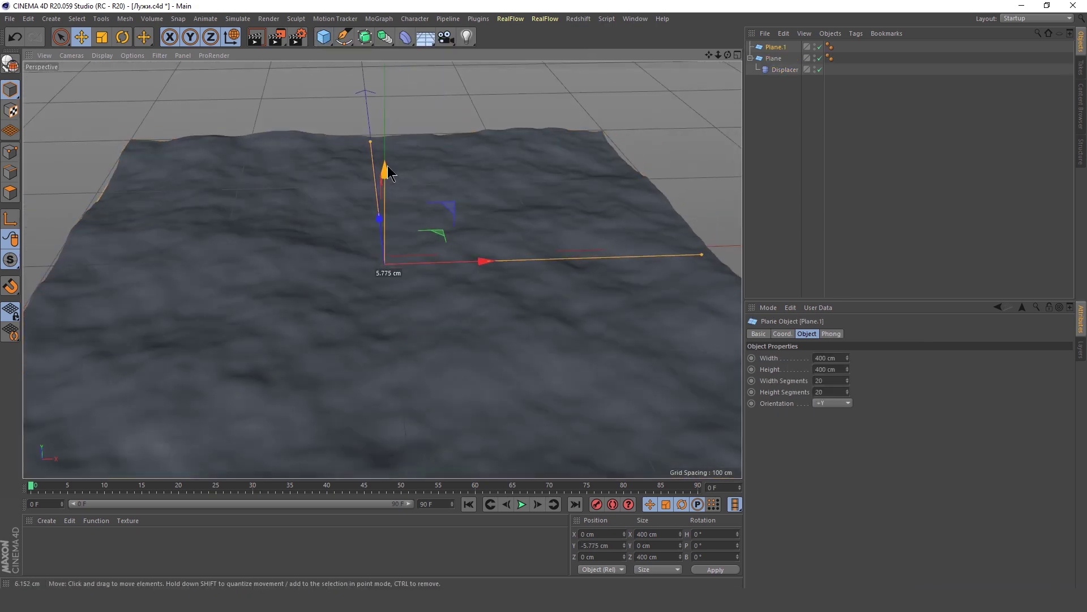
Keep the original displacement type and raise the Displacer height to 35 cm.
{"action": "left_click", "coordinate": [785, 69]}
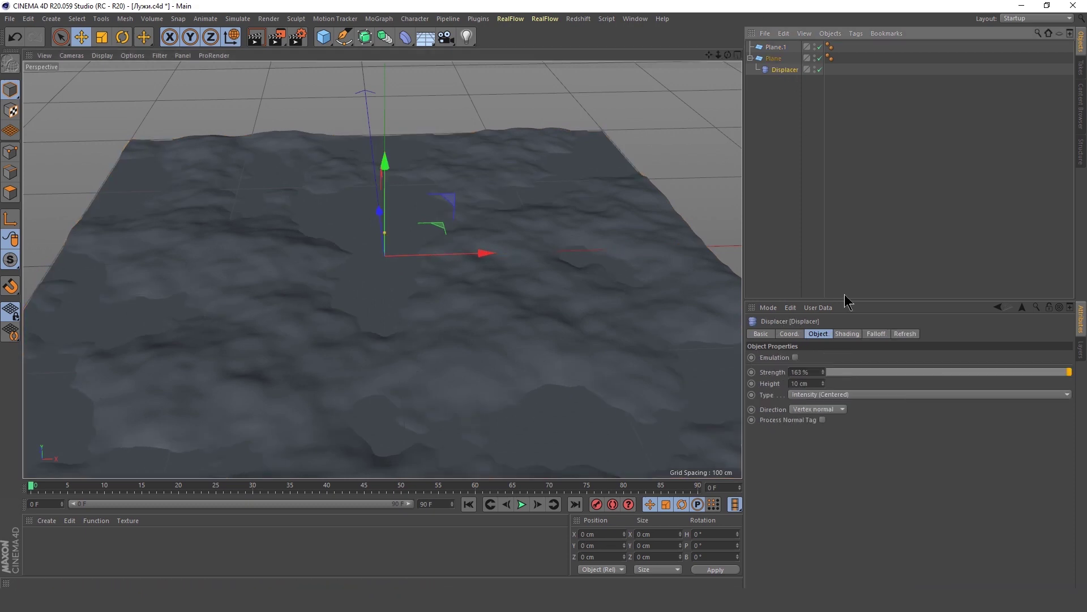
{"action": "left_click", "coordinate": [820, 393]}
{"action": "key", "text": "ctrl+z"}
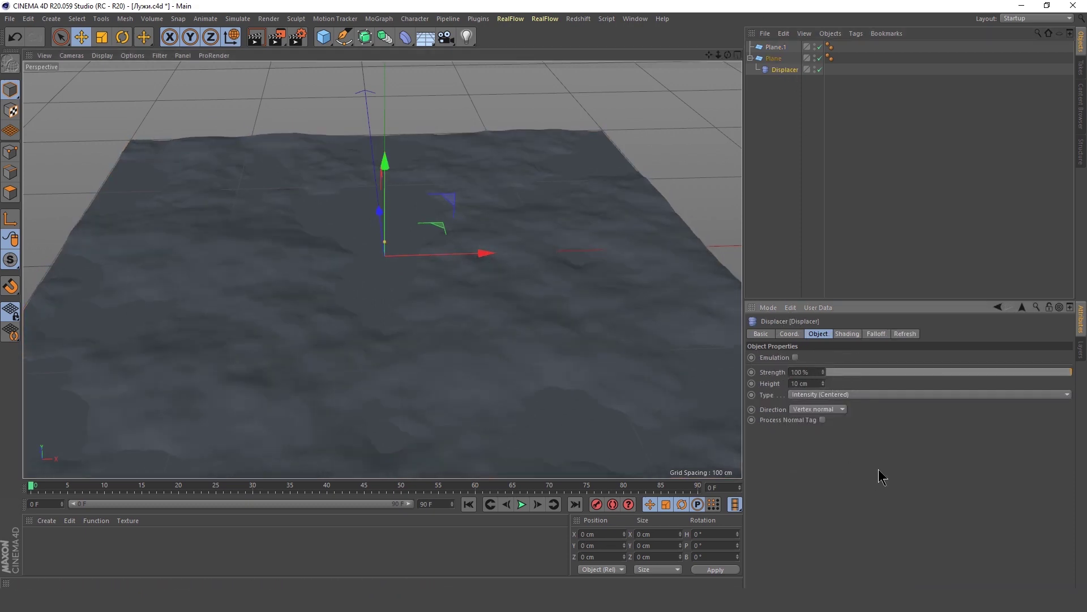
{"action": "key", "text": "ctrl+y"}
{"action": "left_click_drag", "start_coordinate": [477, 340], "coordinate": [478, 326], "text": "alt"}
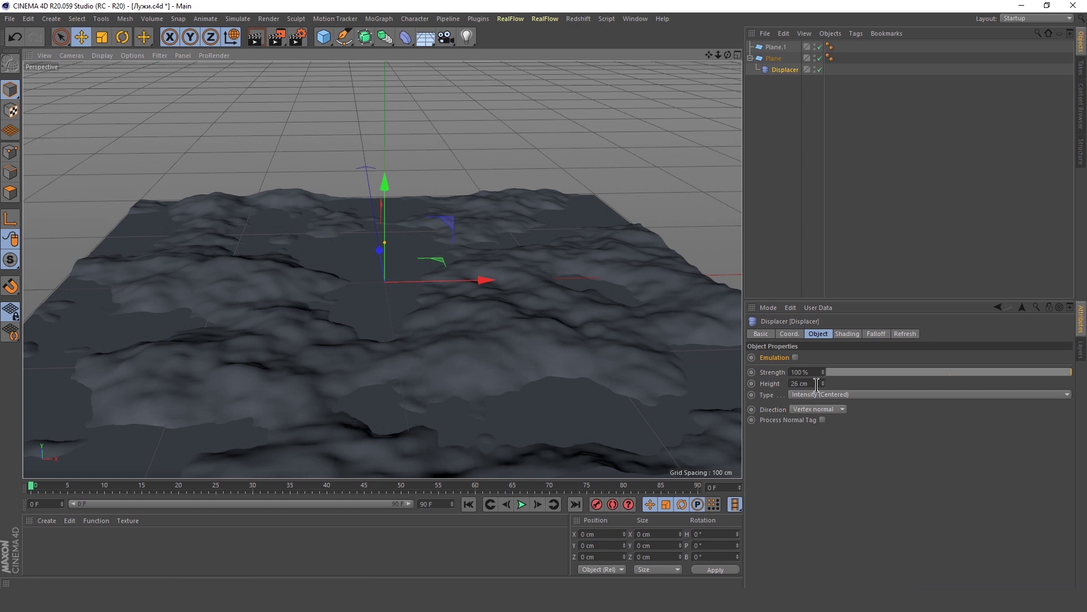
{"action": "left_click_drag", "start_coordinate": [823, 383], "coordinate": [823, 376]}
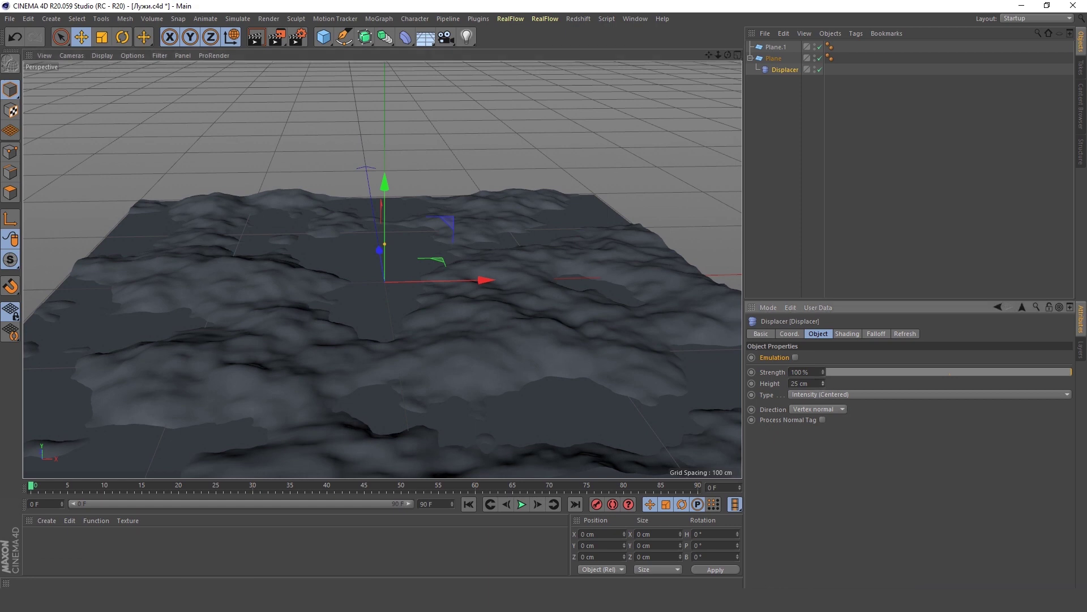
Enlarge the Noise shader's Global Scale to 1170%.
{"action": "left_click", "coordinate": [847, 334]}
{"action": "left_click", "coordinate": [849, 368]}
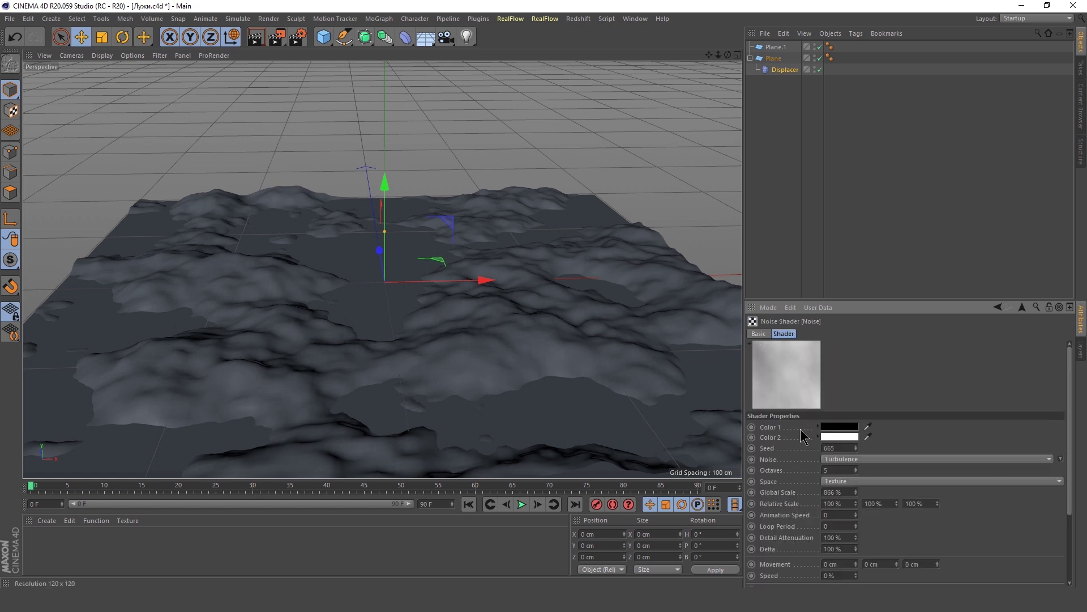
{"action": "left_click_drag", "start_coordinate": [855, 492], "coordinate": [856, 481]}
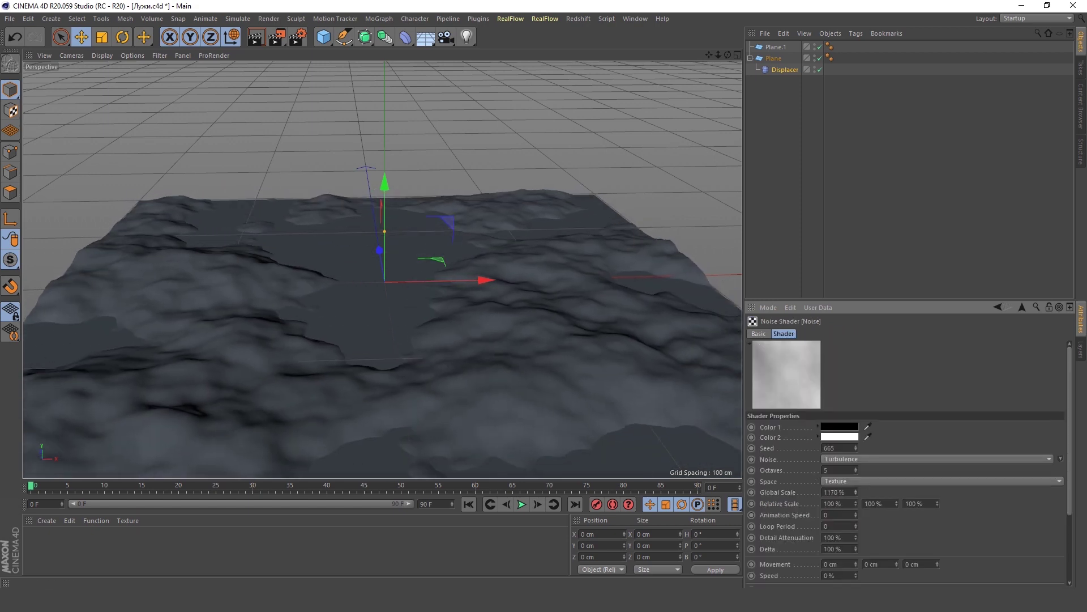
{"action": "mouse_move", "coordinate": [319, 240]}
{"action": "left_mouse_down", "text": "alt"}
{"action": "mouse_move", "coordinate": [406, 394]}
{"action": "mouse_move", "coordinate": [375, 314]}
{"action": "left_mouse_up", "text": "alt"}
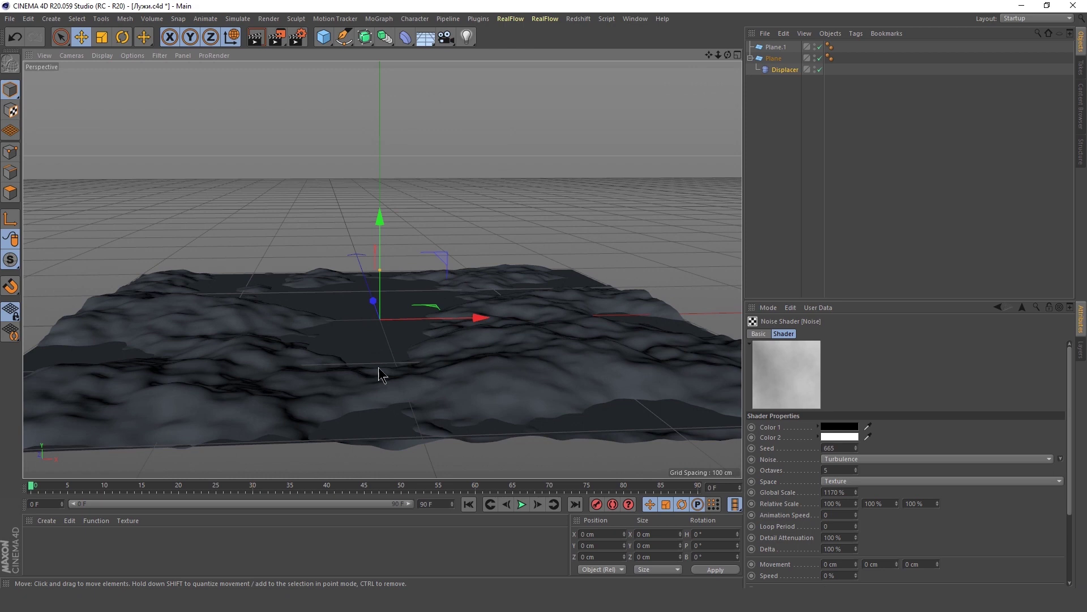
{"action": "left_click", "coordinate": [46, 519]}
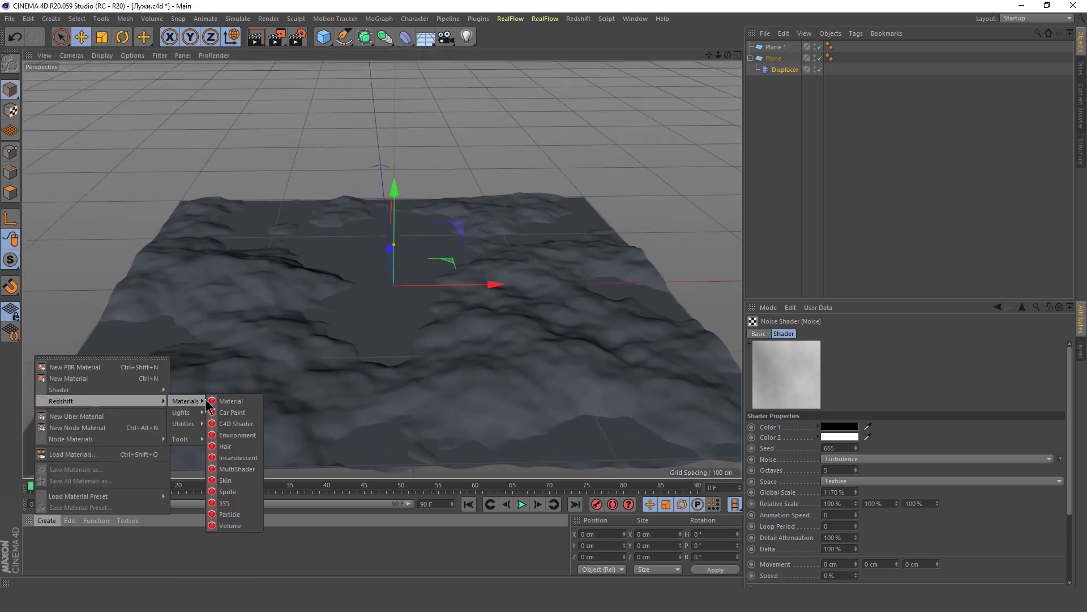
Apply a new RS Material to the terrain and open the Redshift RenderView.
{"action": "left_click", "coordinate": [215, 400]}
{"action": "left_click_drag", "start_coordinate": [94, 552], "coordinate": [314, 361]}
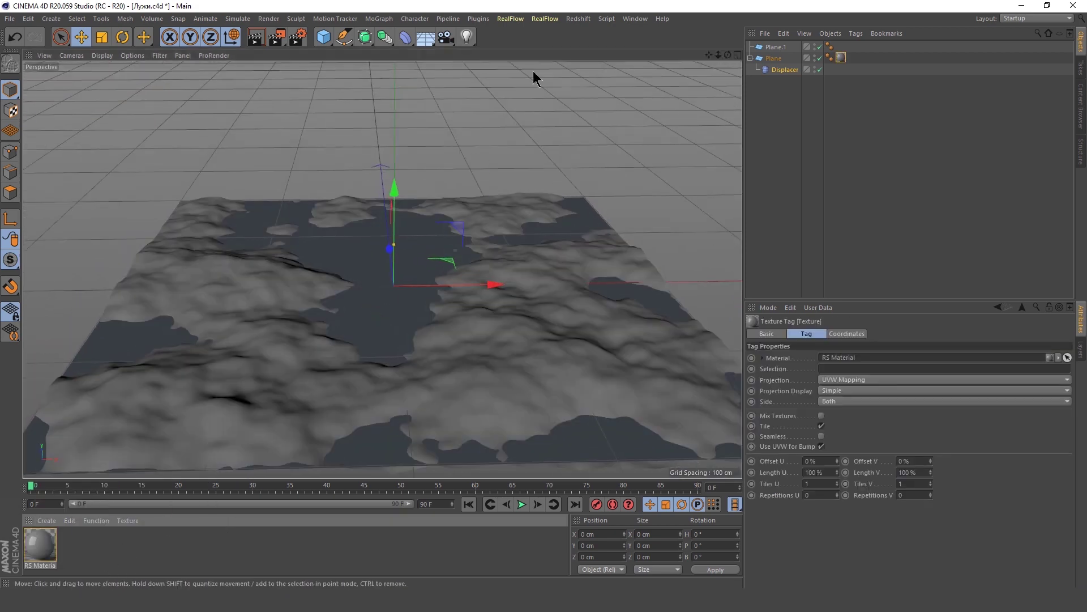
{"action": "left_click", "coordinate": [578, 19]}
{"action": "left_click", "coordinate": [589, 89]}
{"action": "mouse_move", "coordinate": [669, 89]}
{"action": "left_mouse_down"}
{"action": "mouse_move", "coordinate": [688, 193]}
{"action": "mouse_move", "coordinate": [392, 188]}
{"action": "left_mouse_up"}
Add an RS Dome Light and set its Exposure to 1.96.
{"action": "left_click", "coordinate": [578, 19]}
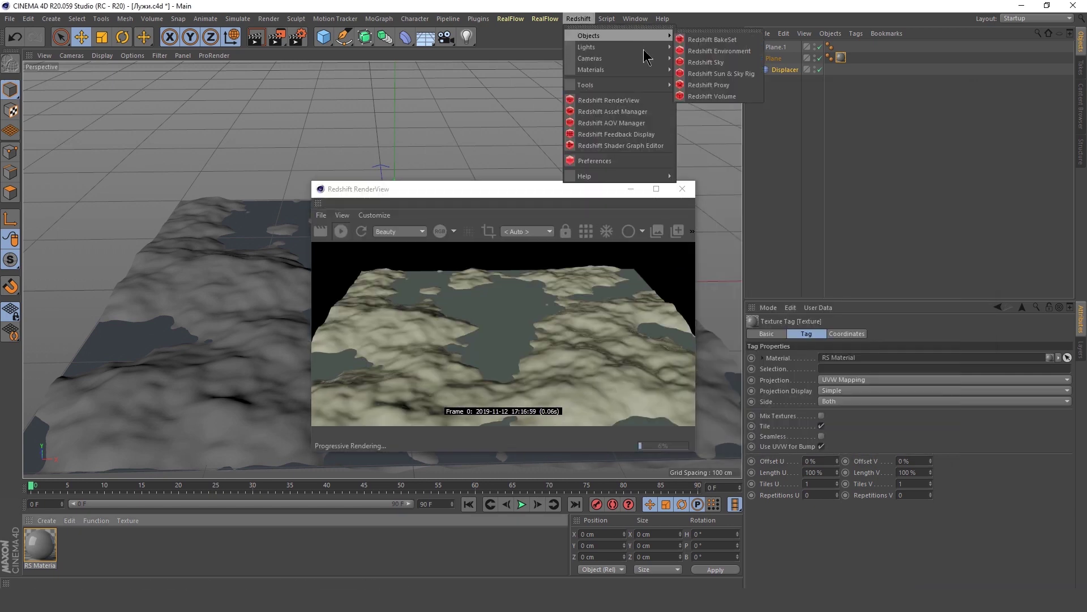
{"action": "left_click", "coordinate": [702, 96]}
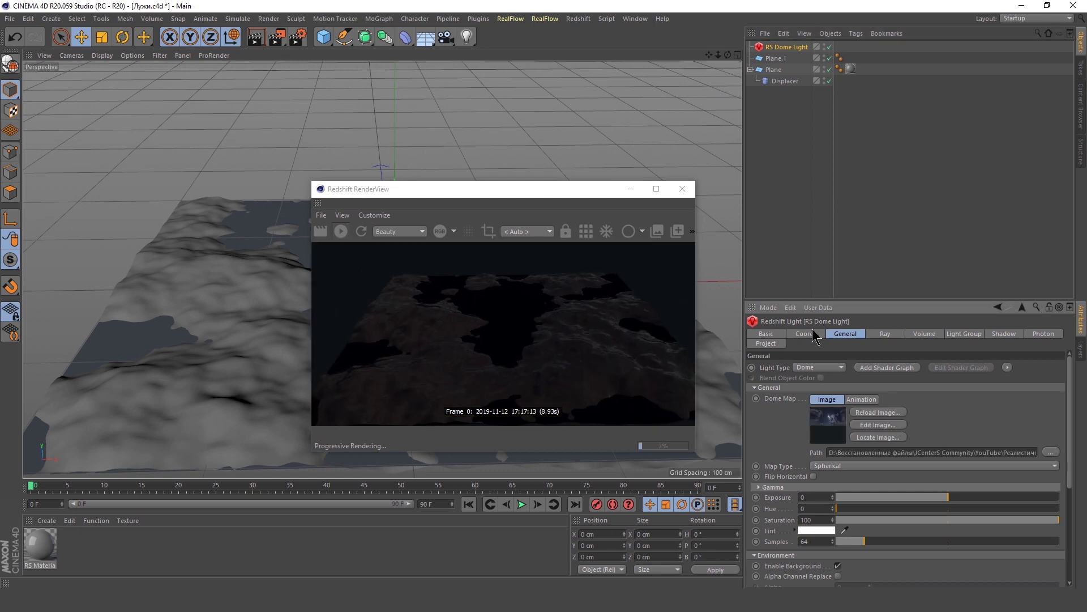
{"action": "left_click", "coordinate": [813, 332]}
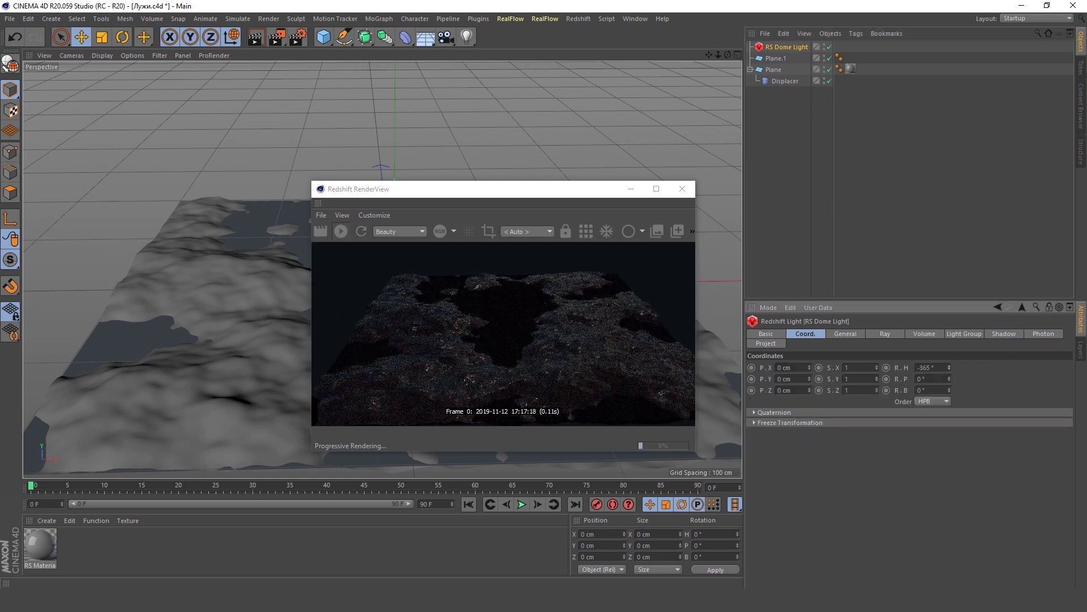
{"action": "left_click", "coordinate": [845, 333]}
{"action": "left_click_drag", "start_coordinate": [1011, 496], "coordinate": [973, 498]}
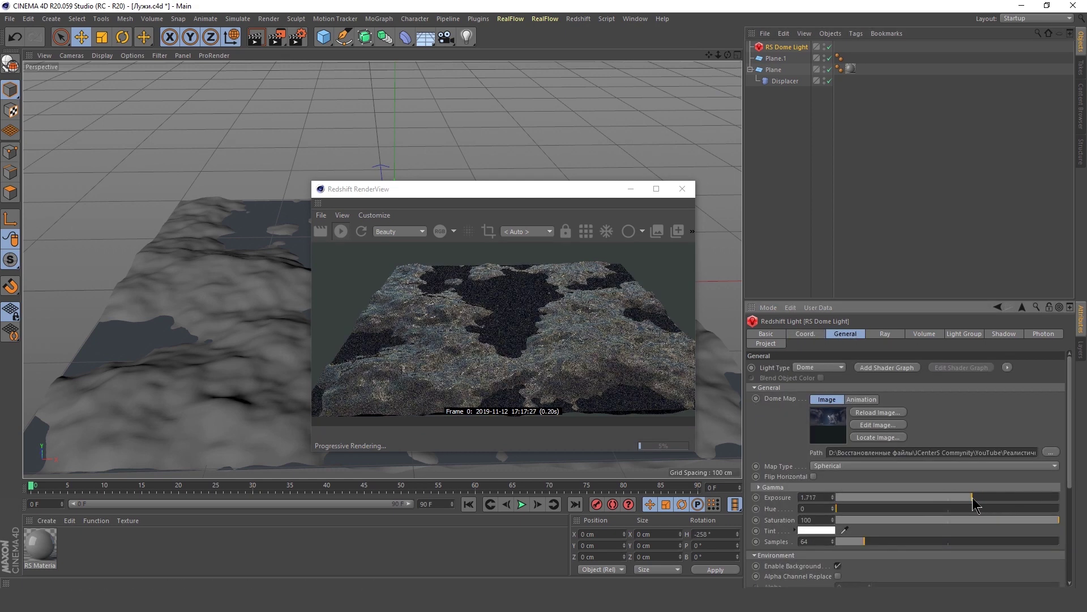
{"action": "left_click_drag", "start_coordinate": [530, 182], "coordinate": [884, 145]}
{"action": "mouse_move", "coordinate": [351, 294]}
{"action": "left_mouse_down", "text": "alt"}
{"action": "mouse_move", "coordinate": [382, 319]}
{"action": "mouse_move", "coordinate": [382, 390]}
{"action": "mouse_move", "coordinate": [389, 335]}
{"action": "left_mouse_up", "text": "alt"}
In the RS Material graph, route the DEPTH texture through RS Displacement into the output.
{"action": "left_click", "coordinate": [39, 553]}
{"action": "double_click", "coordinate": [40, 552]}
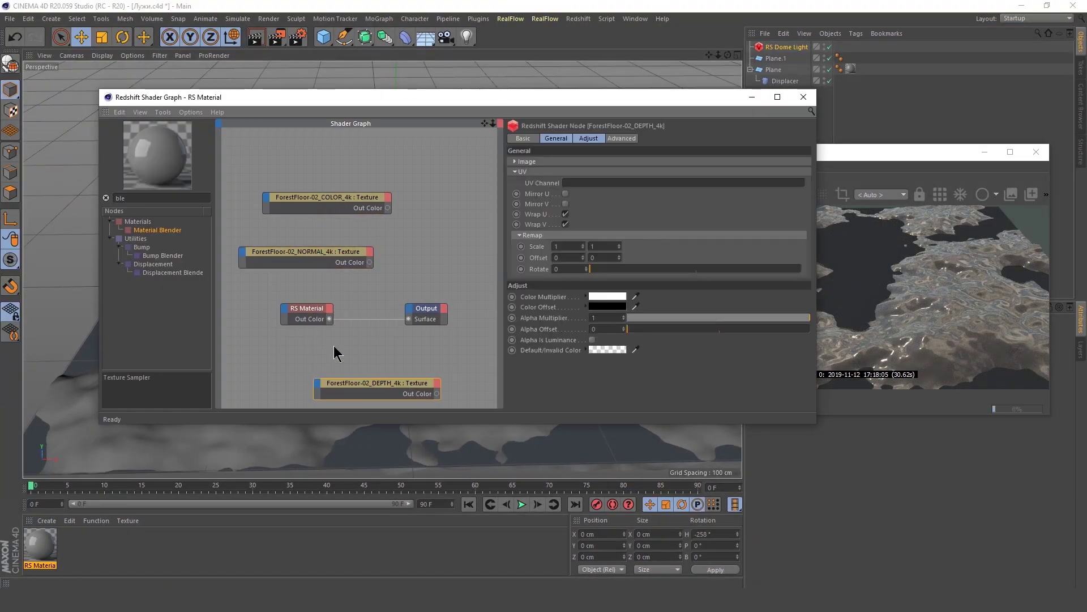
{"action": "left_click", "coordinate": [563, 161]}
{"action": "left_click_drag", "start_coordinate": [399, 375], "coordinate": [417, 352]}
{"action": "type", "text": "dis"}
{"action": "mouse_move", "coordinate": [162, 238]}
{"action": "left_mouse_down"}
{"action": "mouse_move", "coordinate": [439, 354]}
{"action": "mouse_move", "coordinate": [383, 365]}
{"action": "left_mouse_up"}
{"action": "left_click", "coordinate": [466, 316]}
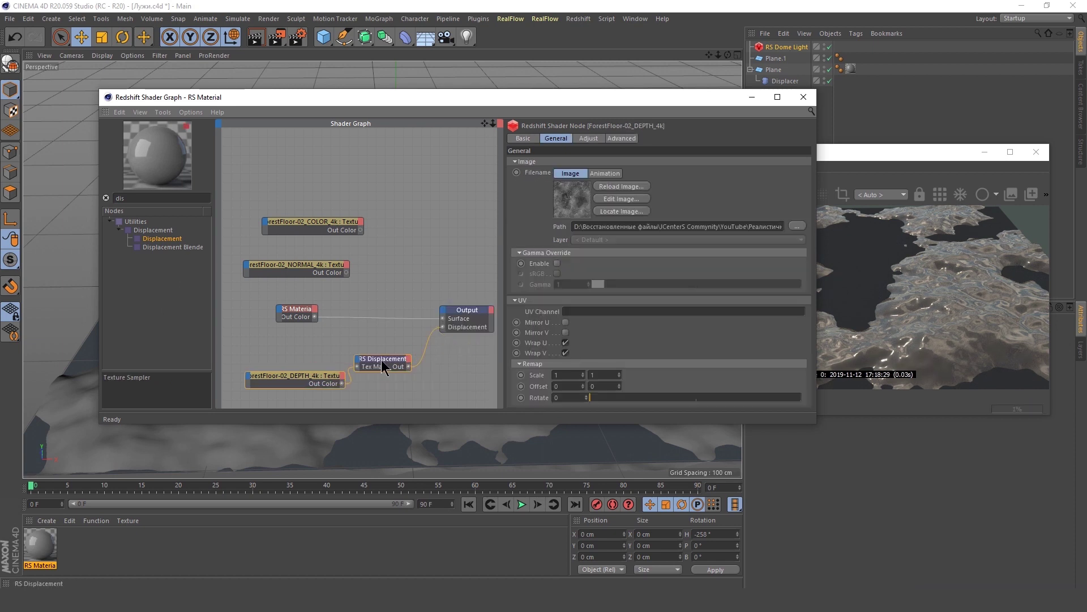
Wire an RS Normal Map into Bump Input and the COLOR texture into Diffuse Color.
{"action": "type", "text": "m"}
{"action": "left_click_drag", "start_coordinate": [160, 239], "coordinate": [450, 277]}
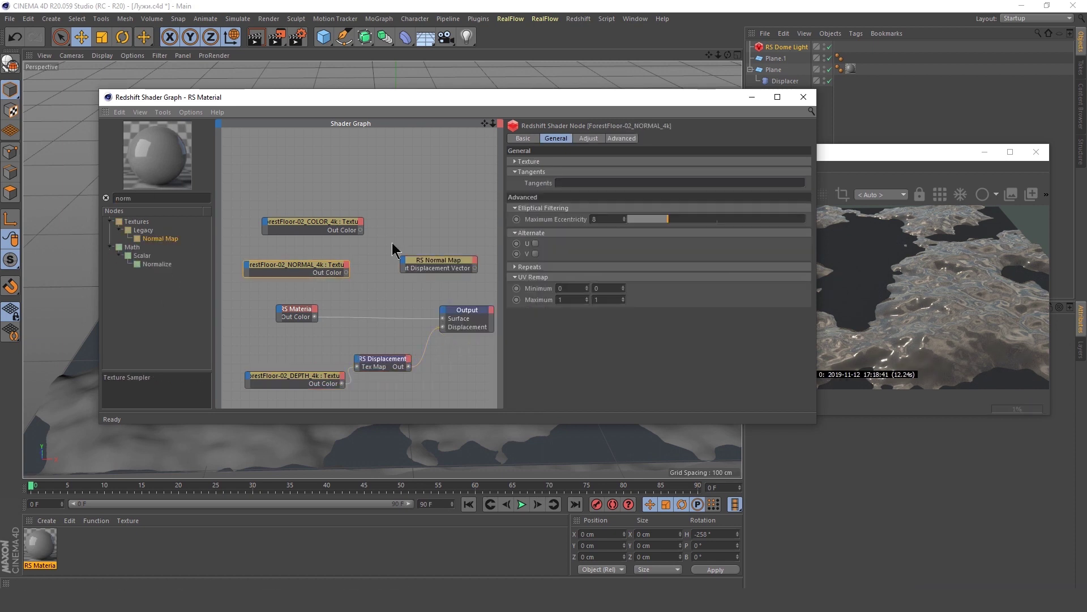
{"action": "left_click_drag", "start_coordinate": [285, 289], "coordinate": [340, 293]}
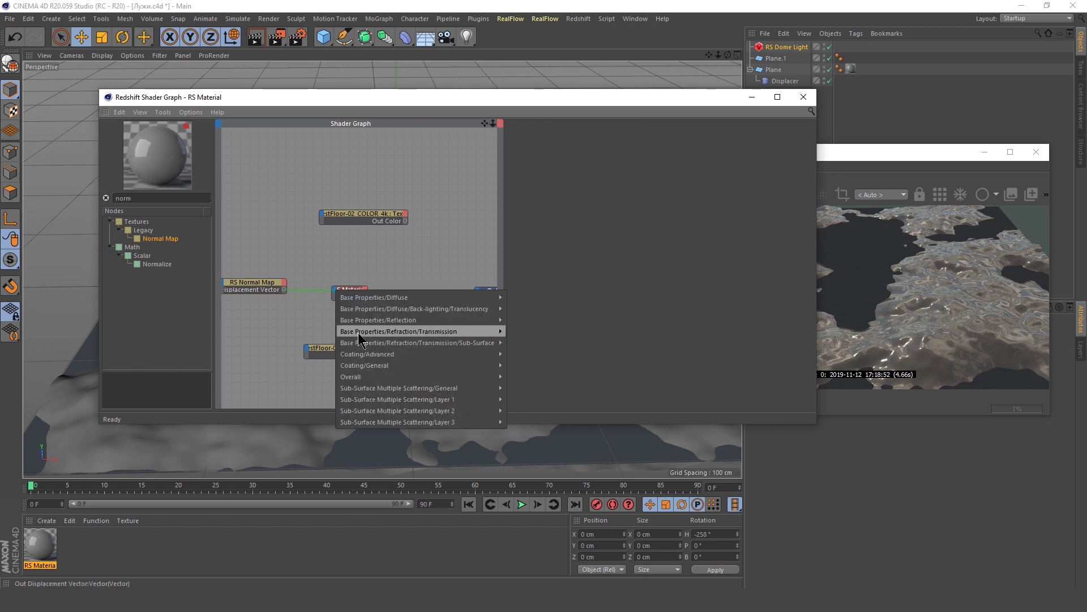
{"action": "left_click", "coordinate": [358, 331]}
{"action": "mouse_move", "coordinate": [362, 214]}
{"action": "left_mouse_down"}
{"action": "mouse_move", "coordinate": [312, 234]}
{"action": "mouse_move", "coordinate": [335, 305]}
{"action": "left_mouse_up"}
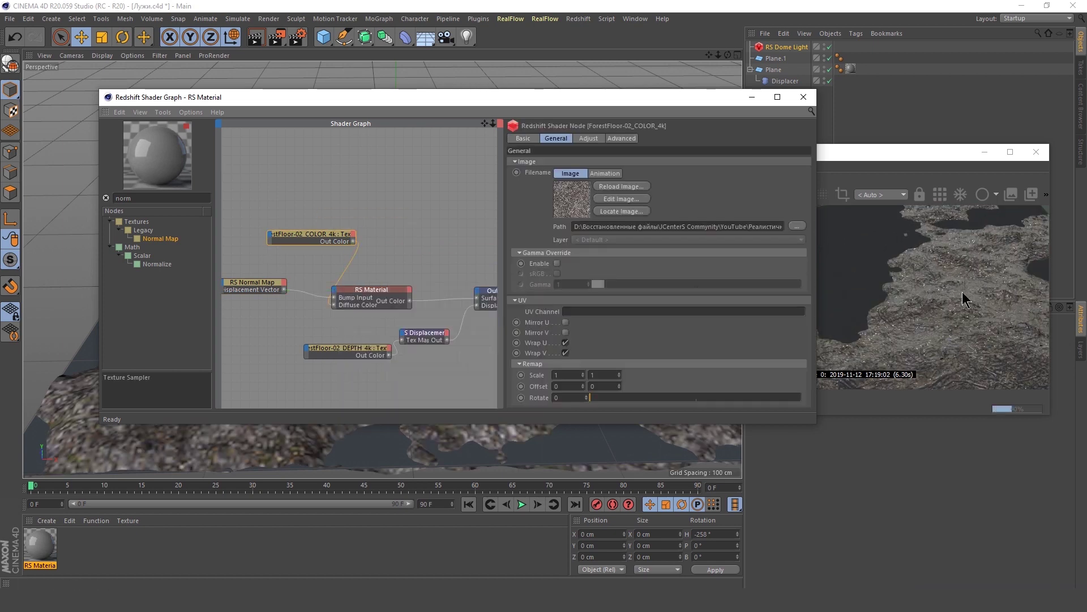
{"action": "left_click_drag", "start_coordinate": [606, 97], "coordinate": [525, 175]}
{"action": "left_click_drag", "start_coordinate": [623, 218], "coordinate": [723, 221]}
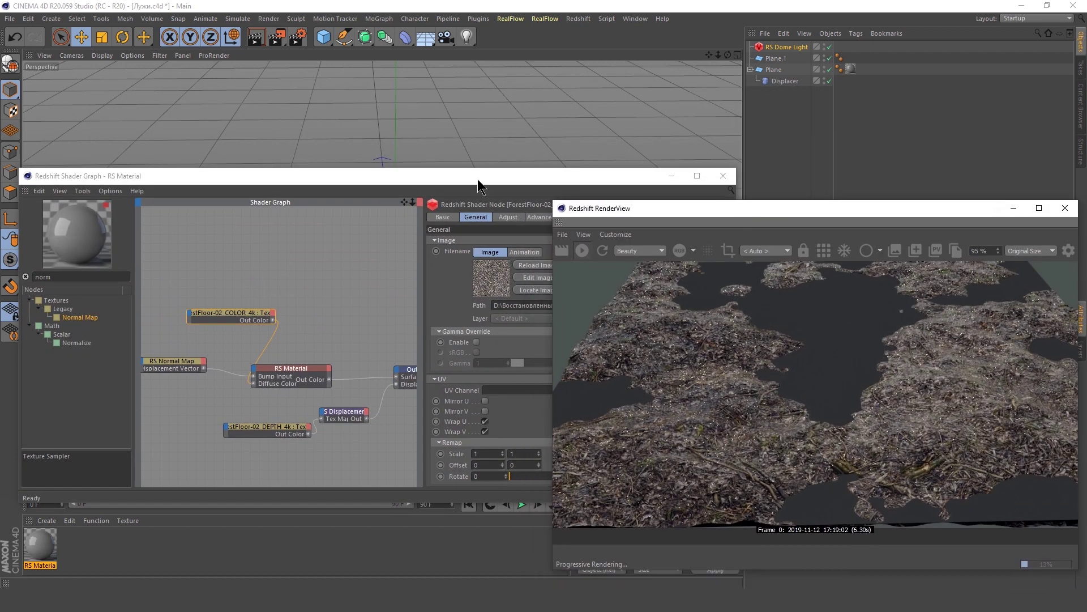
{"action": "left_click_drag", "start_coordinate": [477, 179], "coordinate": [510, 85]}
{"action": "mouse_move", "coordinate": [320, 415]}
{"action": "left_mouse_down", "text": "alt"}
{"action": "mouse_move", "coordinate": [166, 431]}
{"action": "mouse_move", "coordinate": [256, 452]}
{"action": "left_mouse_up", "text": "alt"}
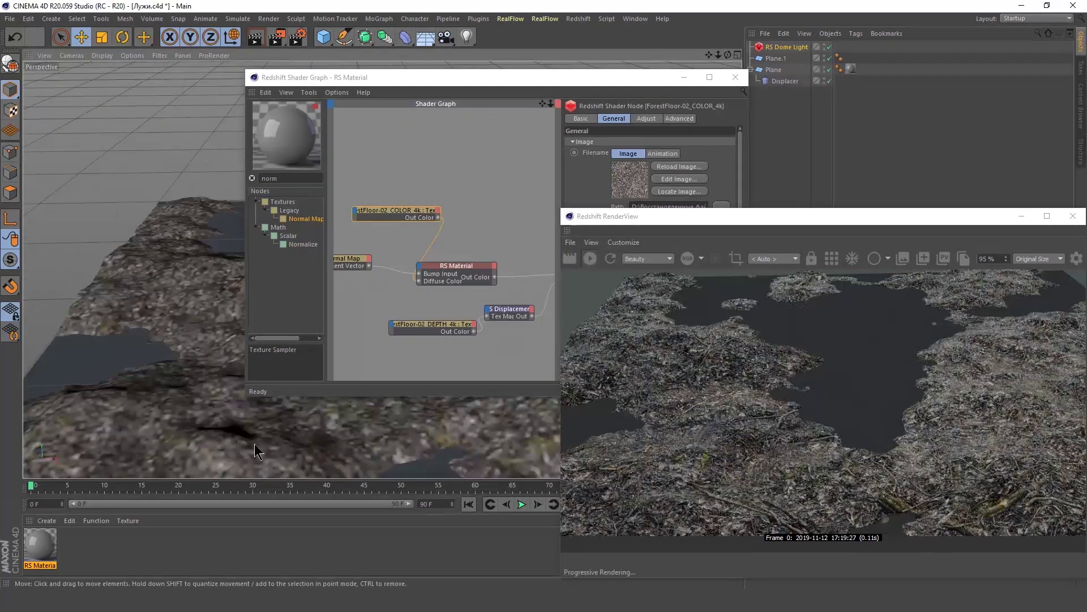
Tag the terrain plane as a Redshift Object with tessellation, displacement and max displacement about 54.
{"action": "right_click", "coordinate": [778, 70]}
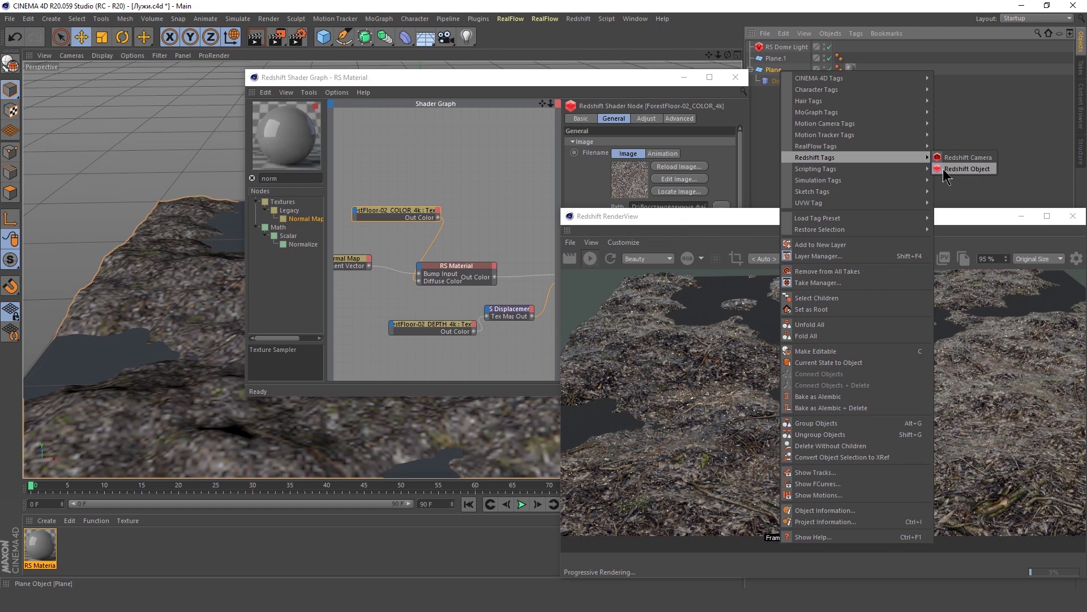
{"action": "left_click", "coordinate": [943, 169]}
{"action": "mouse_move", "coordinate": [911, 218]}
{"action": "left_mouse_down"}
{"action": "mouse_move", "coordinate": [395, 204]}
{"action": "mouse_move", "coordinate": [461, 191]}
{"action": "left_mouse_up"}
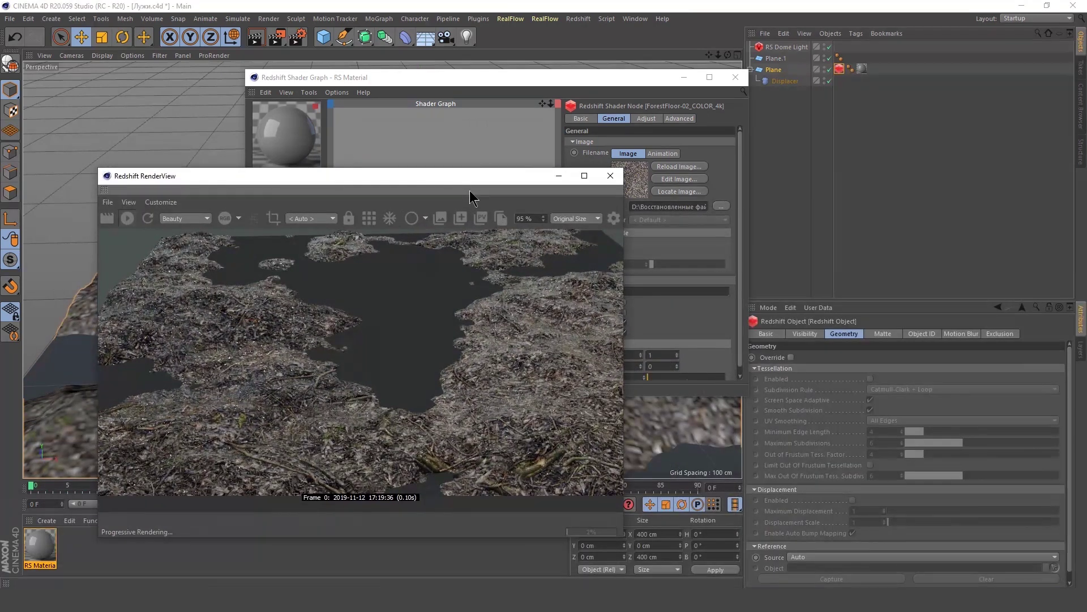
{"action": "left_click", "coordinate": [791, 358]}
{"action": "left_click", "coordinate": [870, 378]}
{"action": "left_click", "coordinate": [852, 500]}
{"action": "left_click_drag", "start_coordinate": [887, 511], "coordinate": [905, 518]}
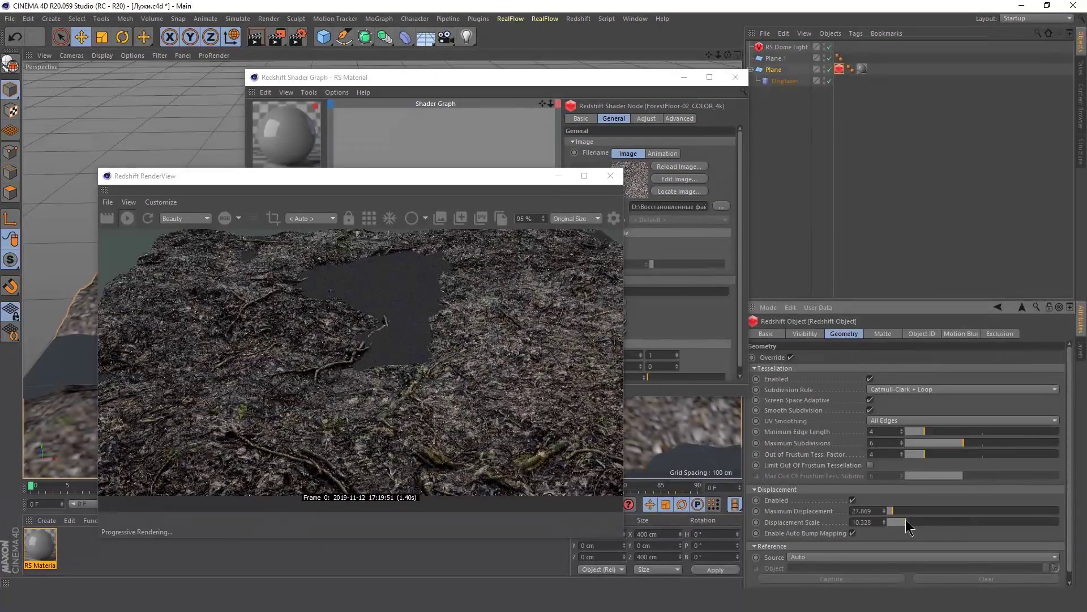
{"action": "left_click_drag", "start_coordinate": [468, 178], "coordinate": [725, 133]}
{"action": "left_click_drag", "start_coordinate": [890, 510], "coordinate": [898, 511]}
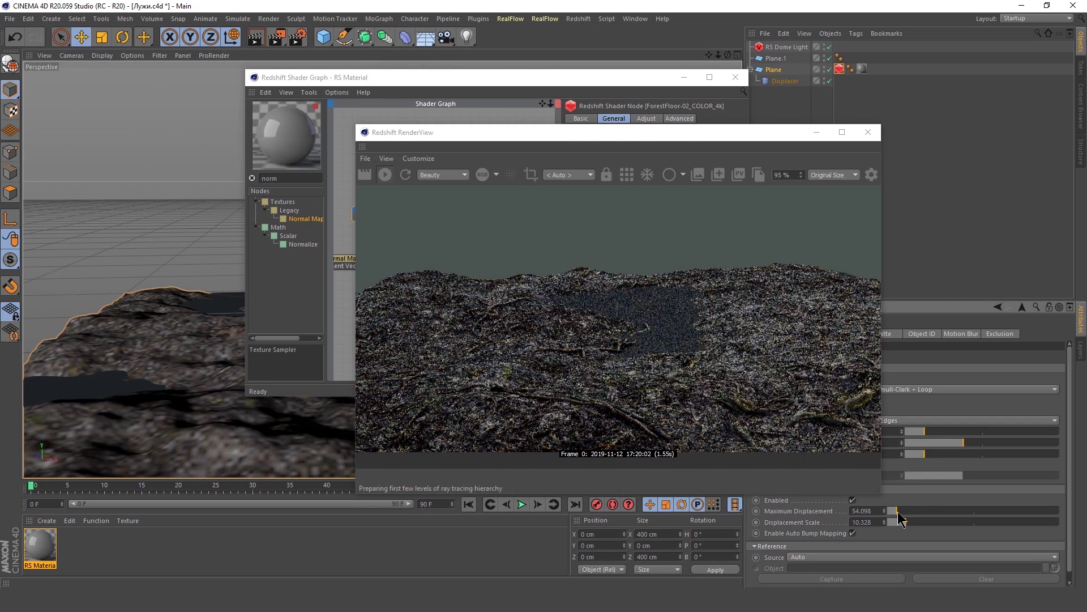
{"action": "left_click_drag", "start_coordinate": [141, 340], "coordinate": [187, 317], "text": "alt"}
Rotate the dome light's environment around the scene.
{"action": "left_click", "coordinate": [787, 47]}
{"action": "left_click_drag", "start_coordinate": [566, 132], "coordinate": [354, 158]}
{"action": "left_click_drag", "start_coordinate": [949, 368], "coordinate": [949, 396]}
{"action": "left_click_drag", "start_coordinate": [347, 168], "coordinate": [588, 122]}
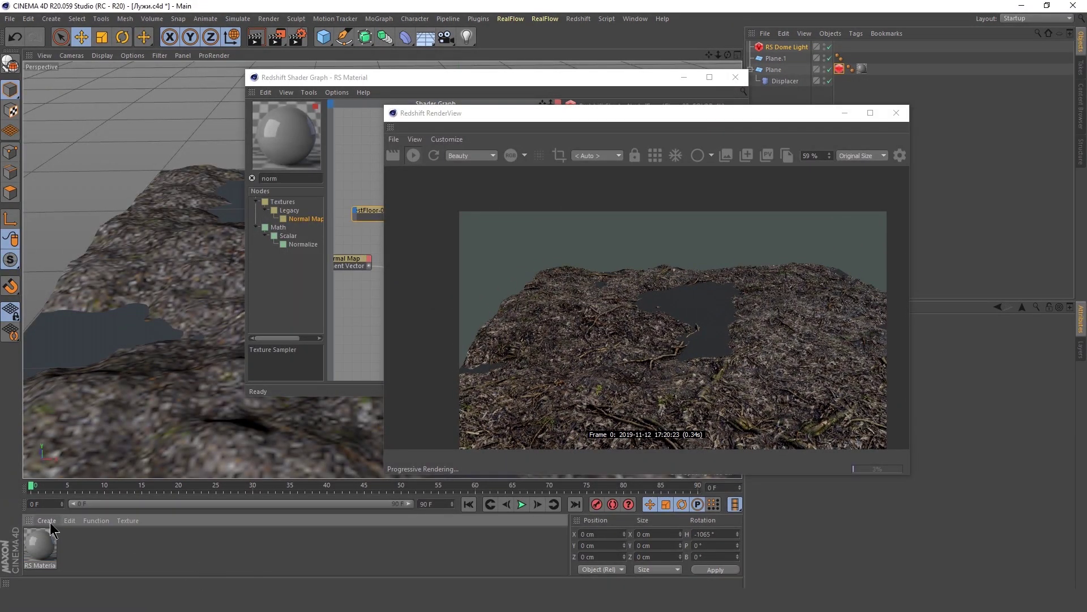
Create a second Redshift material and apply it to the pond plane.
{"action": "left_click", "coordinate": [46, 520]}
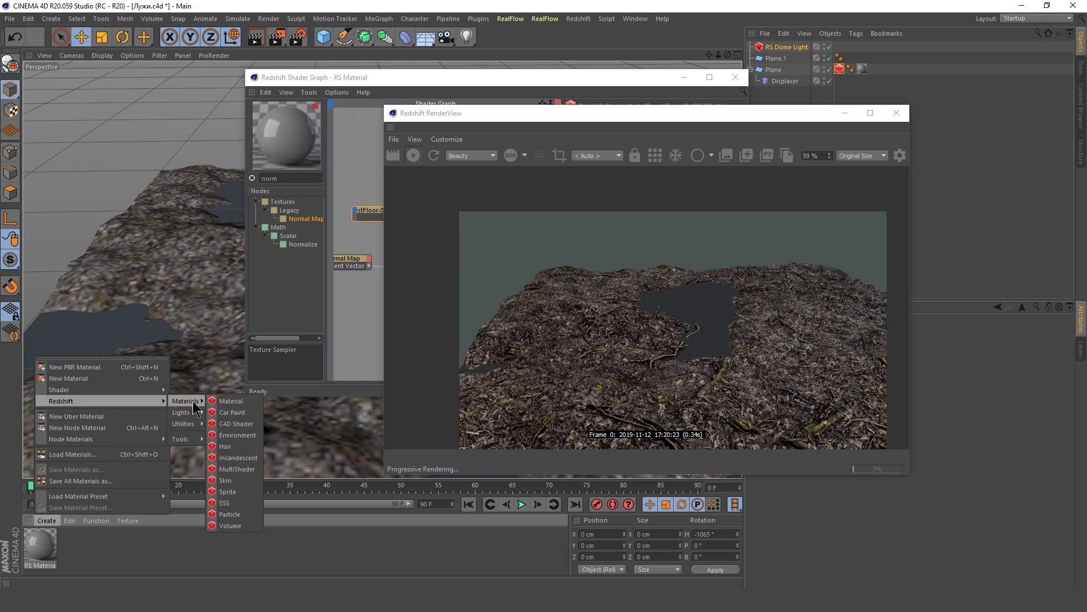
{"action": "left_click", "coordinate": [232, 400]}
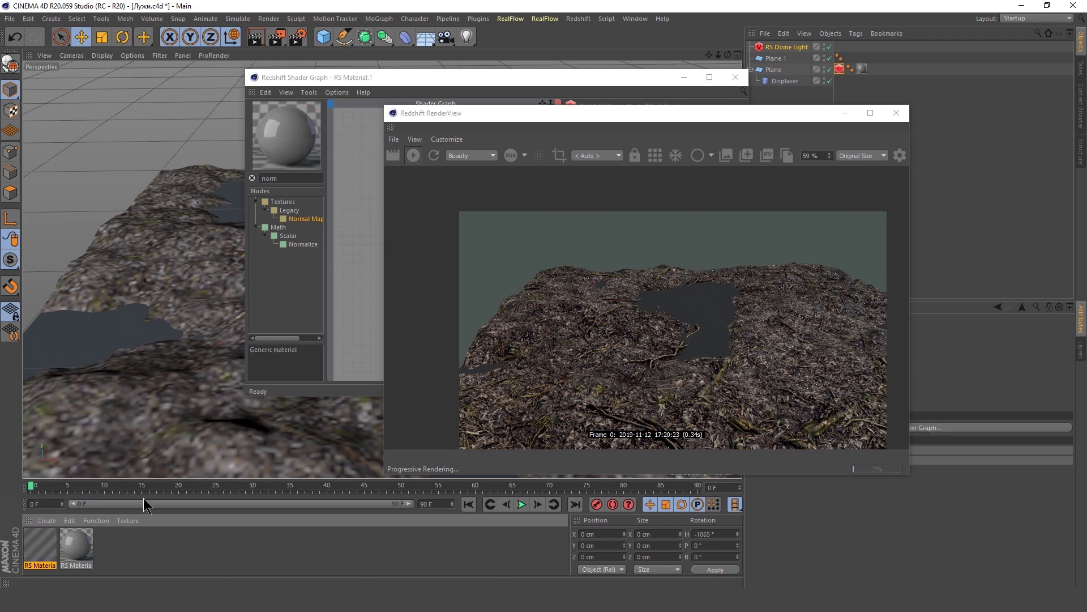
{"action": "left_click_drag", "start_coordinate": [117, 337], "coordinate": [116, 338]}
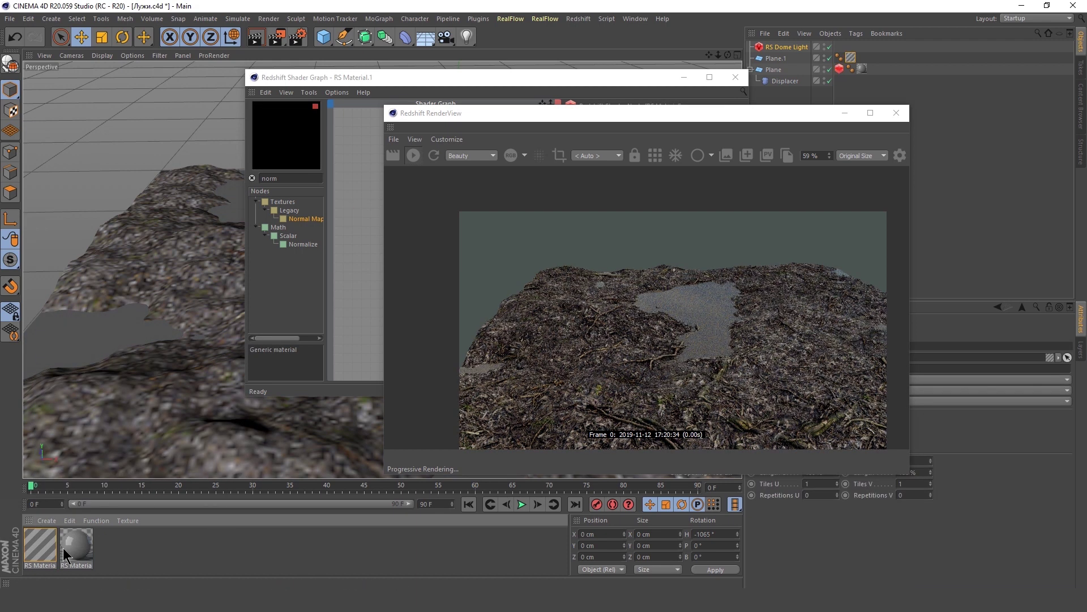
{"action": "double_click", "coordinate": [49, 546]}
Apply the clear refractive water preset (IOR 1.33) to the material.
{"action": "mouse_move", "coordinate": [454, 73]}
{"action": "left_mouse_down"}
{"action": "mouse_move", "coordinate": [453, 94]}
{"action": "mouse_move", "coordinate": [231, 162]}
{"action": "left_mouse_up"}
{"action": "left_click", "coordinate": [442, 247]}
{"action": "left_click", "coordinate": [453, 405]}
{"action": "left_click_drag", "start_coordinate": [653, 119], "coordinate": [784, 166]}
{"action": "scroll", "coordinate": [397, 397], "scroll_direction": "down", "scroll_amount": 3}
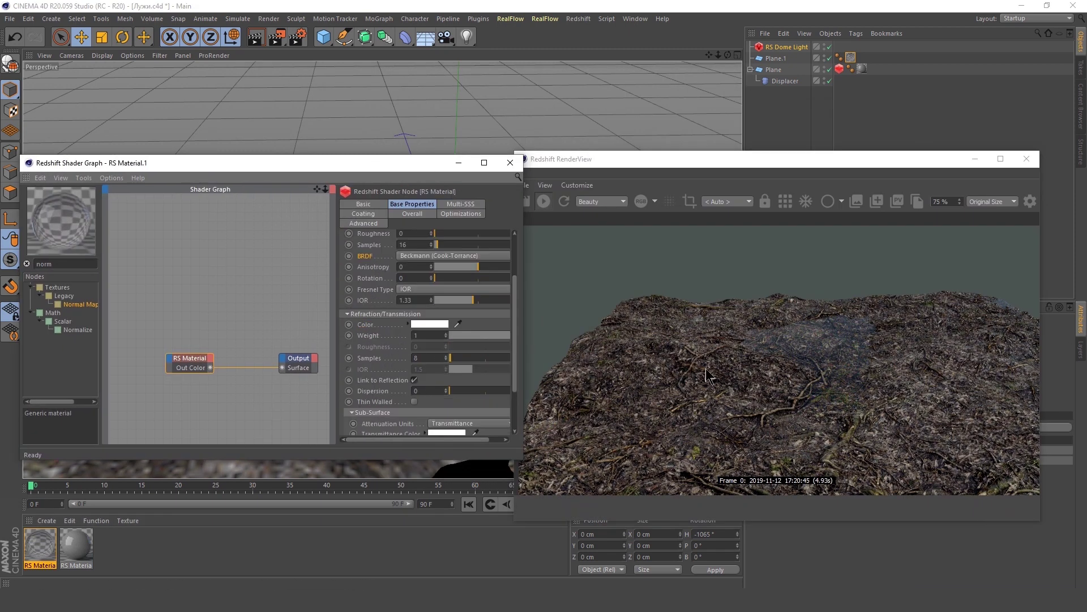
{"action": "scroll", "coordinate": [820, 277], "scroll_direction": "up", "scroll_amount": 2}
{"action": "scroll", "coordinate": [839, 341], "scroll_direction": "down", "scroll_amount": 2}
{"action": "left_click", "coordinate": [509, 162]}
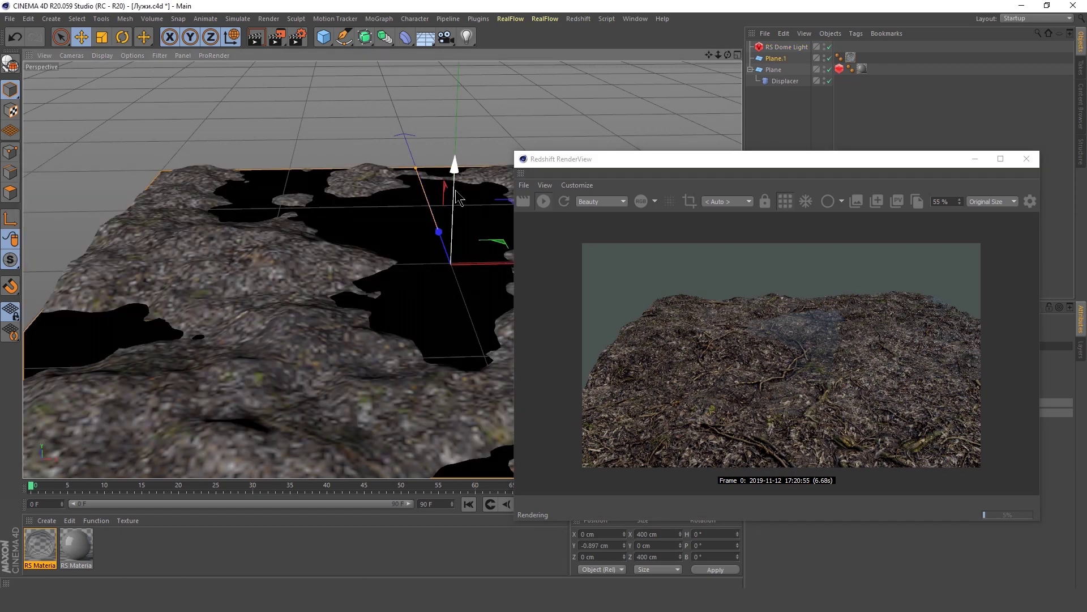
{"action": "scroll", "coordinate": [814, 350], "scroll_direction": "up", "scroll_amount": 1}
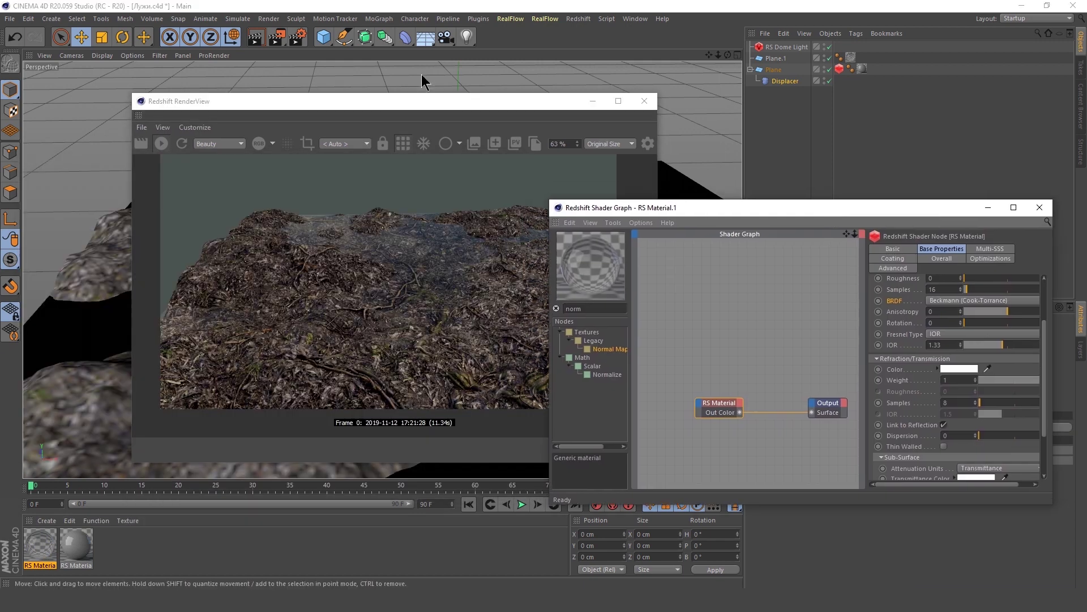
{"action": "left_click", "coordinate": [851, 415]}
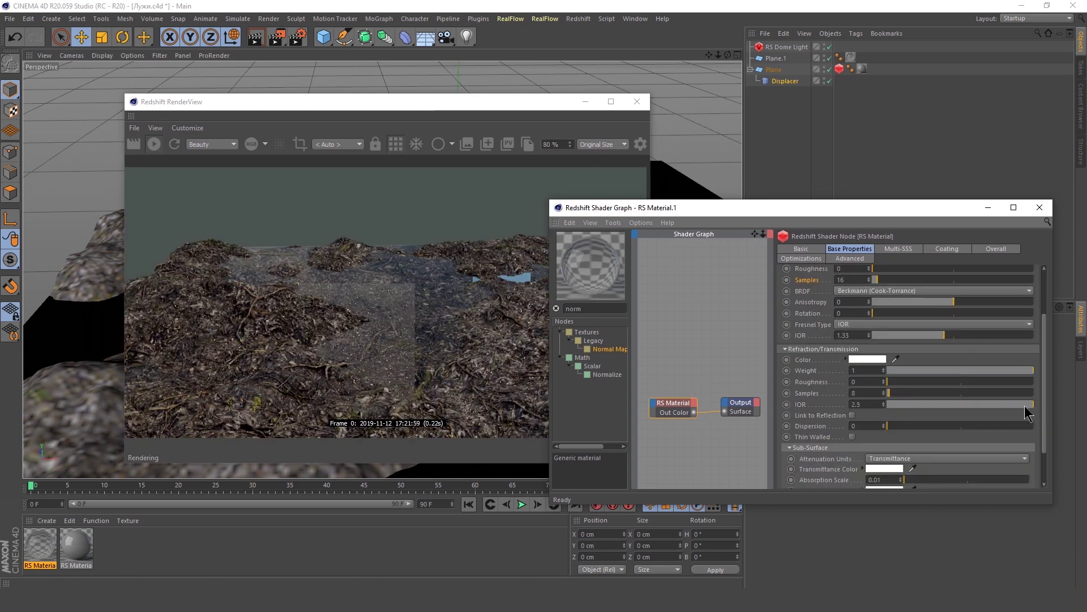
{"action": "scroll", "coordinate": [385, 245], "scroll_direction": "down", "scroll_amount": 1}
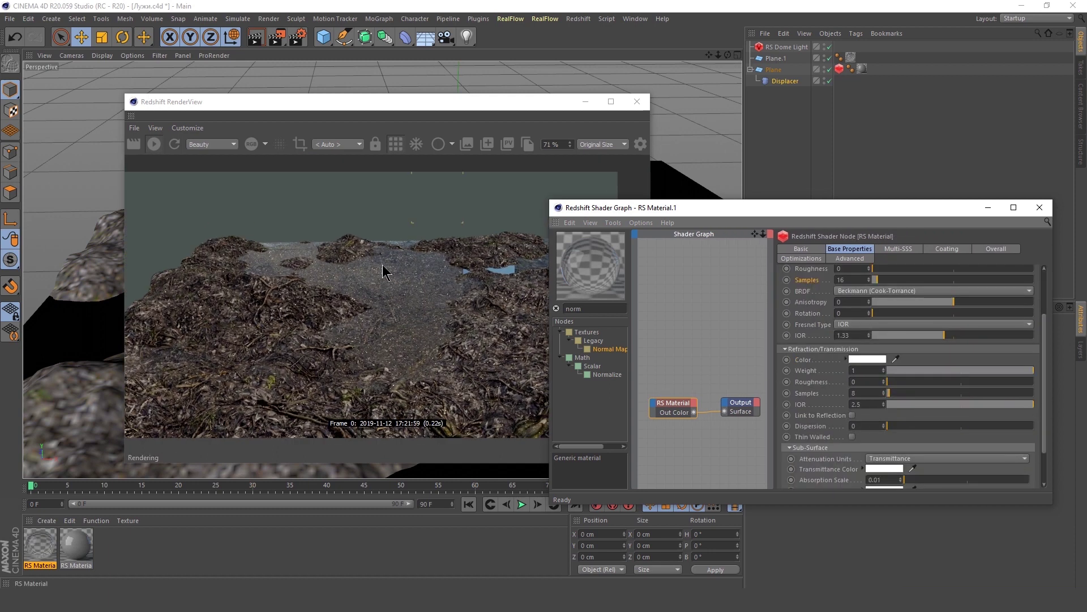
{"action": "left_click", "coordinate": [639, 144]}
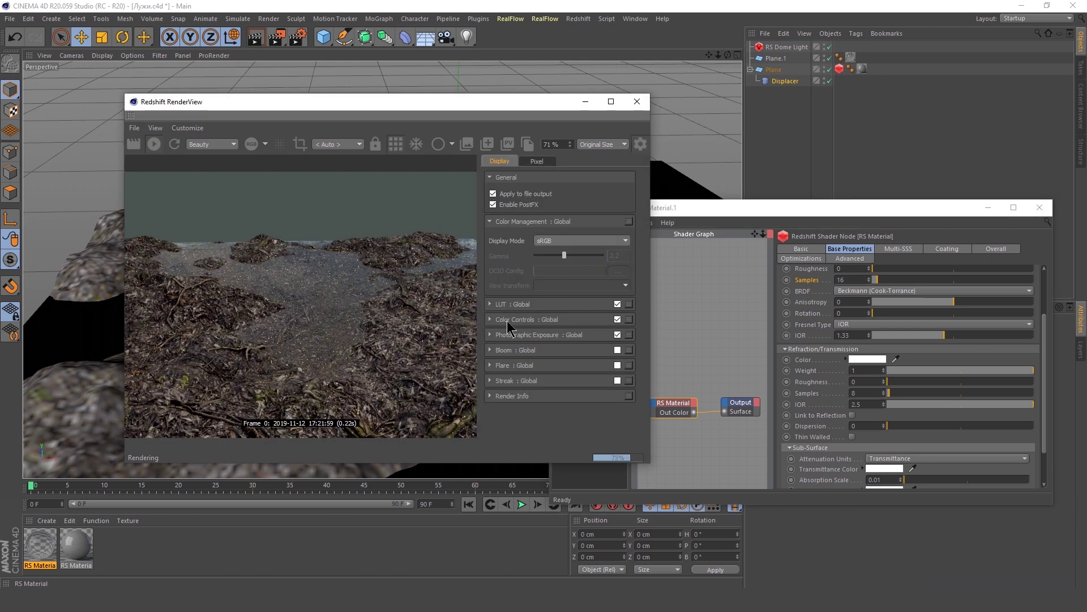
{"action": "left_click", "coordinate": [539, 321]}
{"action": "left_click", "coordinate": [639, 144]}
{"action": "scroll", "coordinate": [385, 299], "scroll_direction": "up", "scroll_amount": 1}
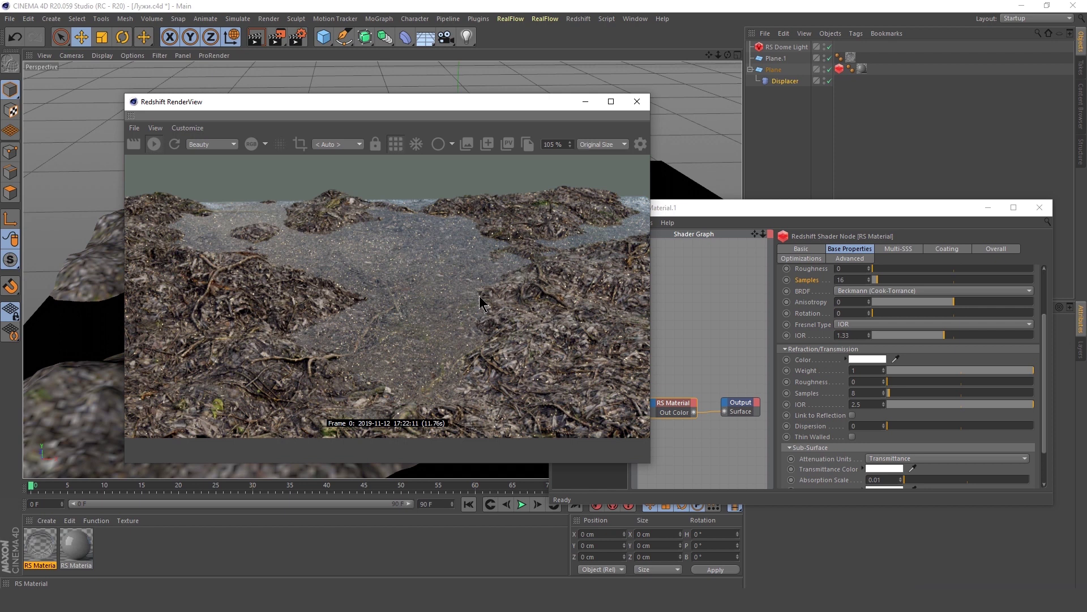
{"action": "scroll", "coordinate": [429, 306], "scroll_direction": "up", "scroll_amount": 1}
{"action": "scroll", "coordinate": [431, 328], "scroll_direction": "up", "scroll_amount": 1}
{"action": "left_click", "coordinate": [921, 405]}
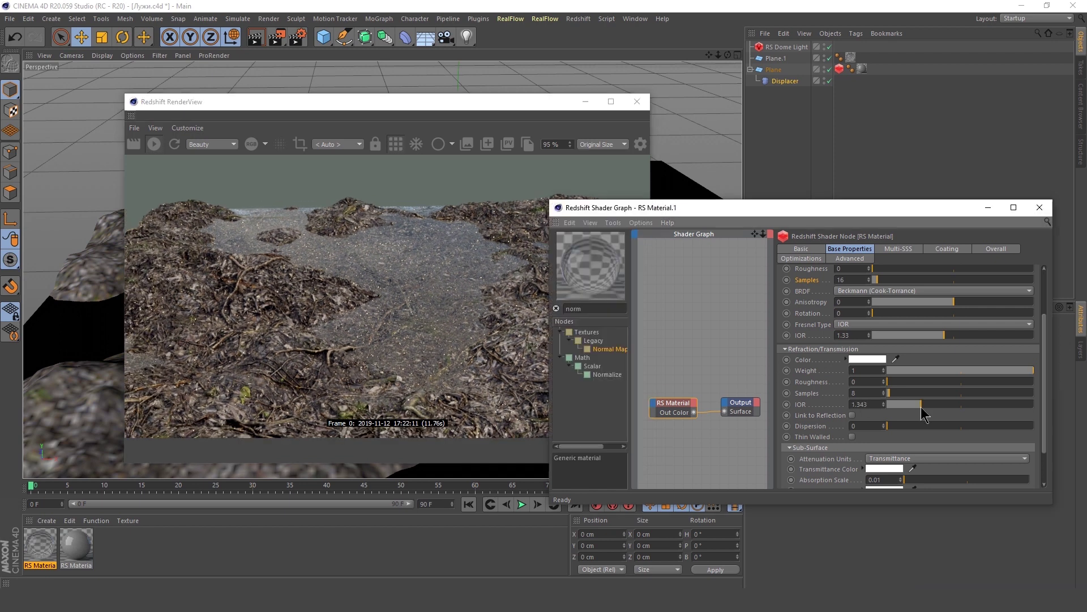
{"action": "left_click", "coordinate": [852, 415]}
{"action": "scroll", "coordinate": [812, 415], "scroll_direction": "down", "scroll_amount": 3}
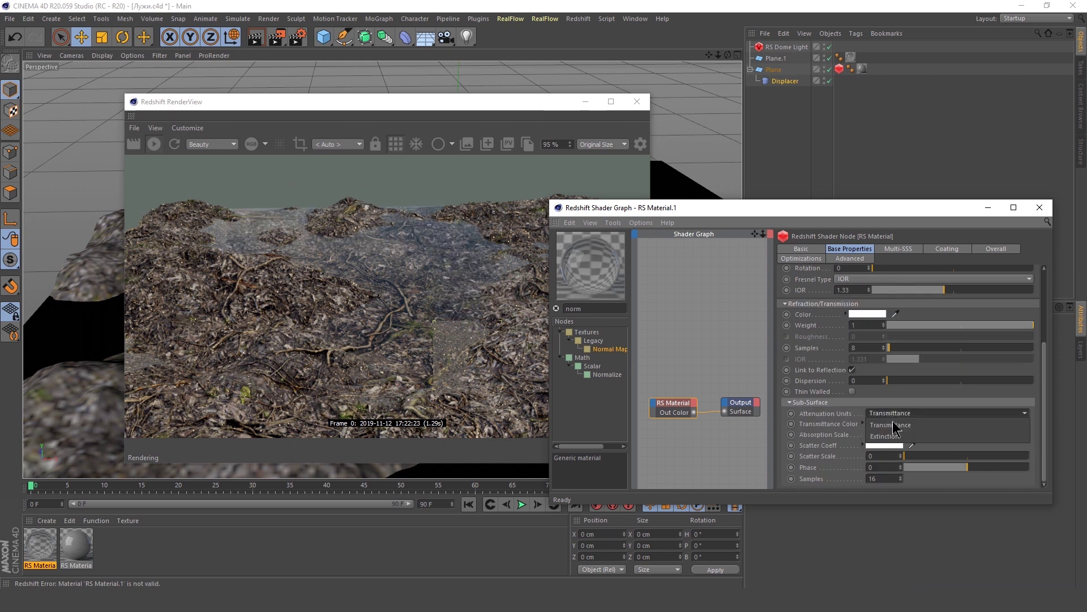
Pick a dark colour for the Sub-Surface Extinction Coeff.
{"action": "left_click", "coordinate": [854, 424]}
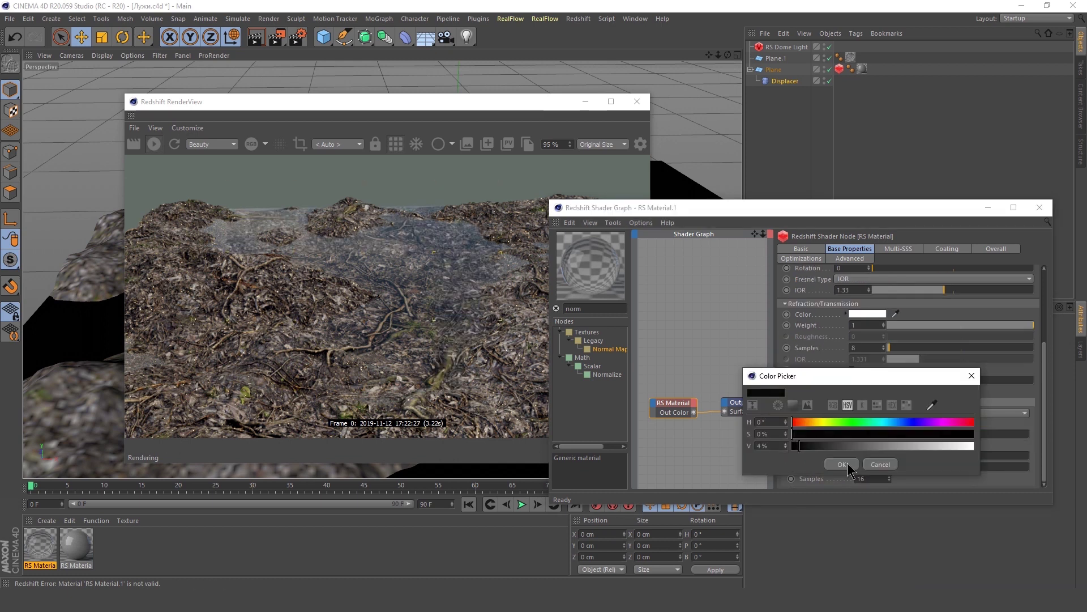
{"action": "left_click", "coordinate": [847, 463]}
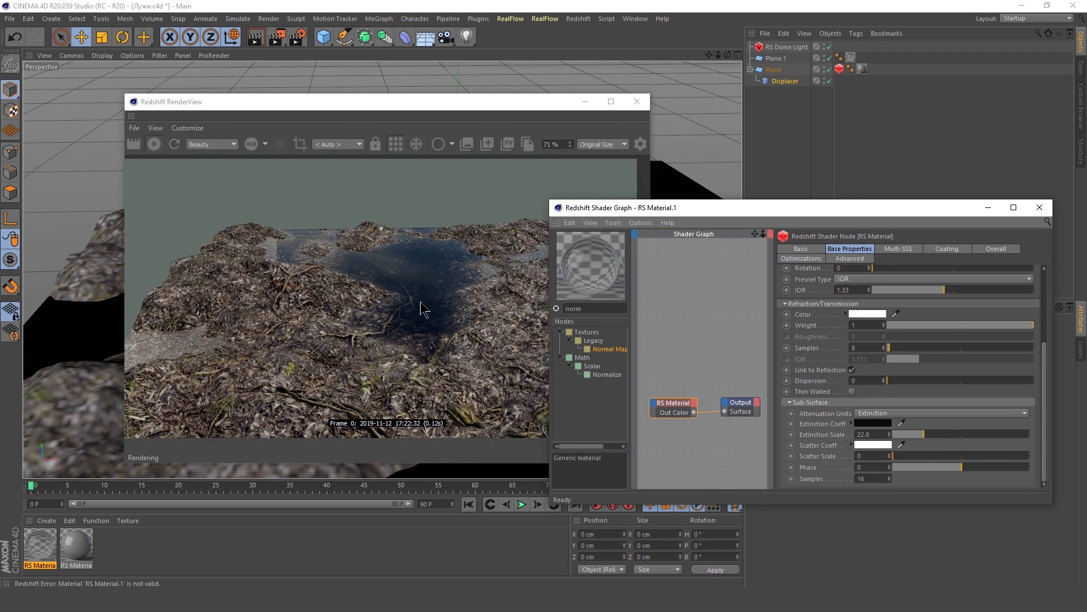
{"action": "scroll", "coordinate": [300, 273], "scroll_direction": "down", "scroll_amount": 4}
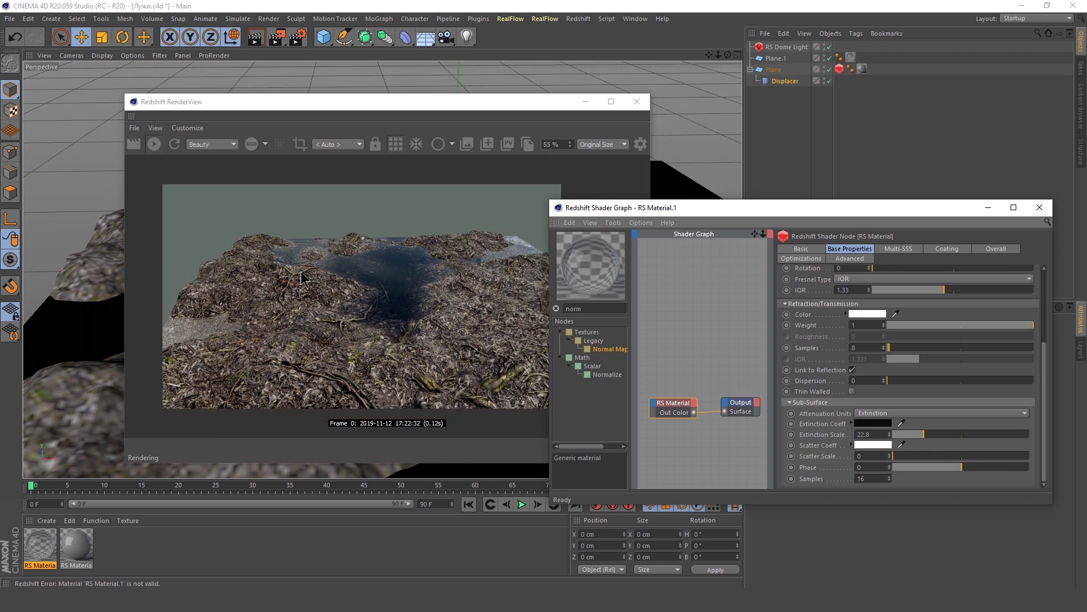
{"action": "scroll", "coordinate": [426, 293], "scroll_direction": "up", "scroll_amount": 2}
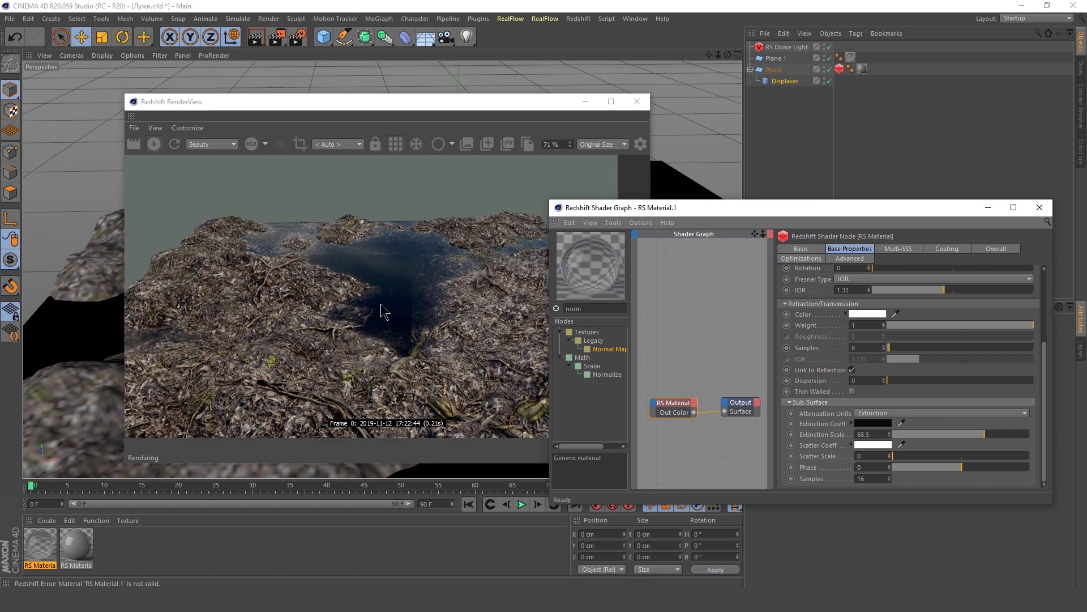
{"action": "scroll", "coordinate": [381, 304], "scroll_direction": "up", "scroll_amount": 3}
Raise the extinction colour's saturation and brightness and show it as a colour wheel.
{"action": "left_click", "coordinate": [872, 423]}
{"action": "left_click", "coordinate": [864, 436]}
{"action": "left_click", "coordinate": [833, 448]}
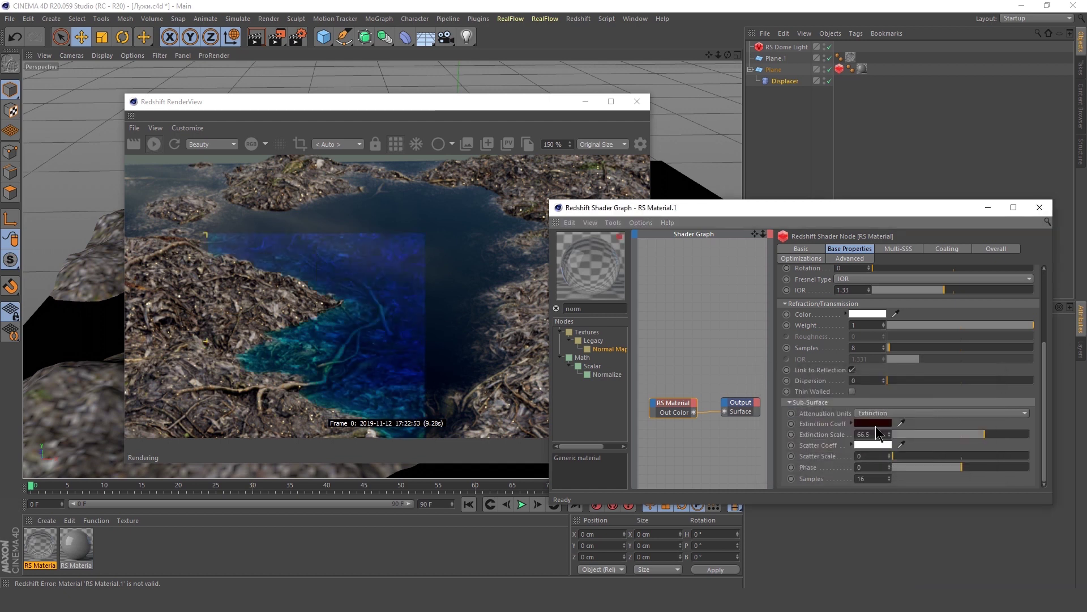
{"action": "left_click", "coordinate": [851, 423]}
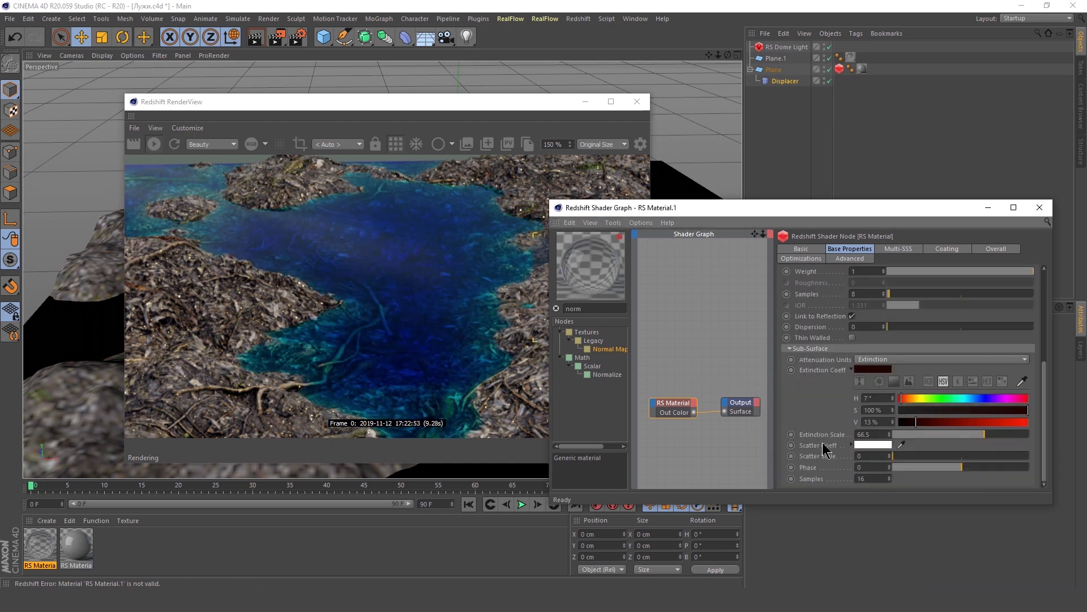
{"action": "left_click", "coordinate": [879, 383]}
{"action": "scroll", "coordinate": [836, 434], "scroll_direction": "down", "scroll_amount": 2}
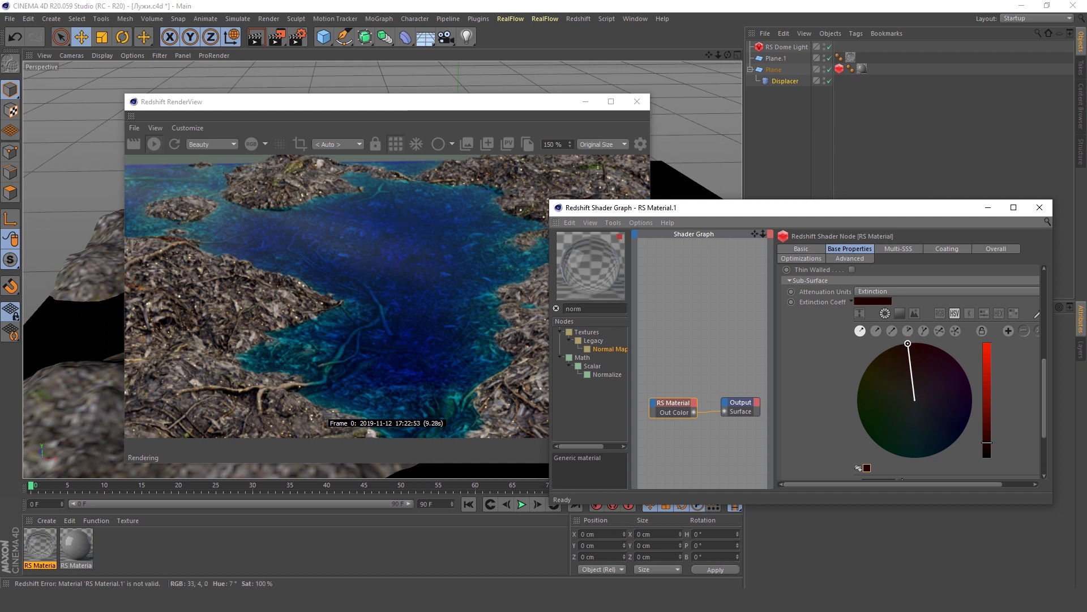
Swing the extinction colour's hue round to cyan on the wheel.
{"action": "left_click_drag", "start_coordinate": [908, 343], "coordinate": [917, 457]}
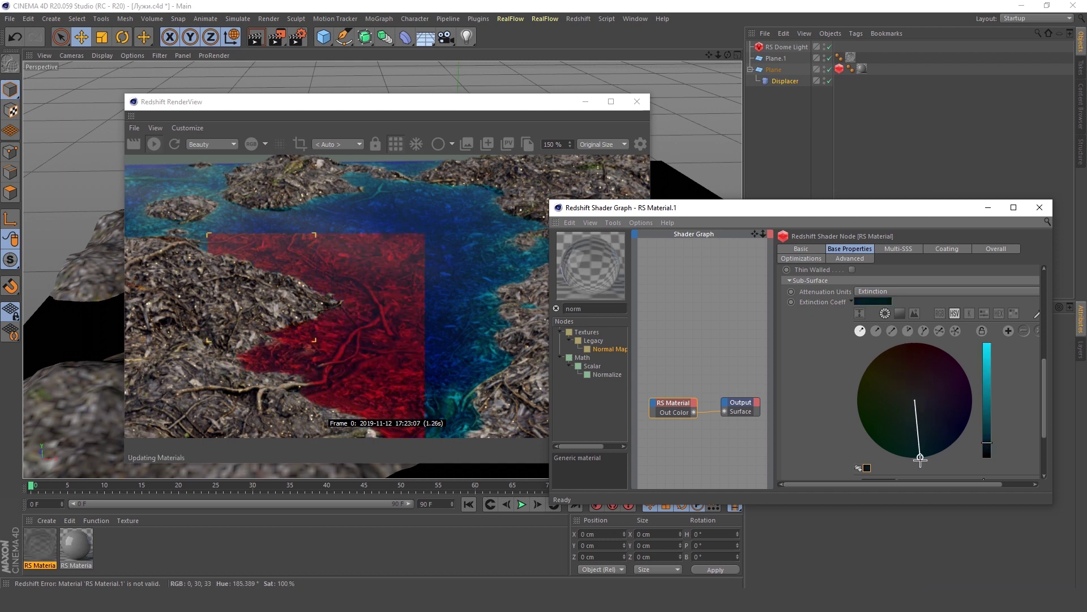
{"action": "left_click", "coordinate": [853, 301]}
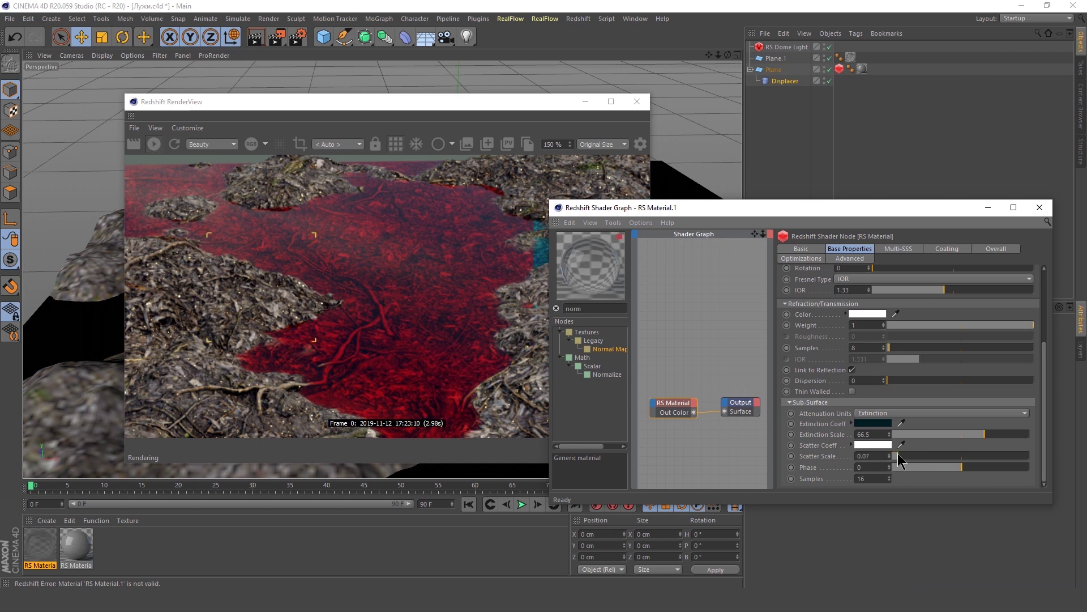
{"action": "scroll", "coordinate": [475, 355], "scroll_direction": "down", "scroll_amount": 1}
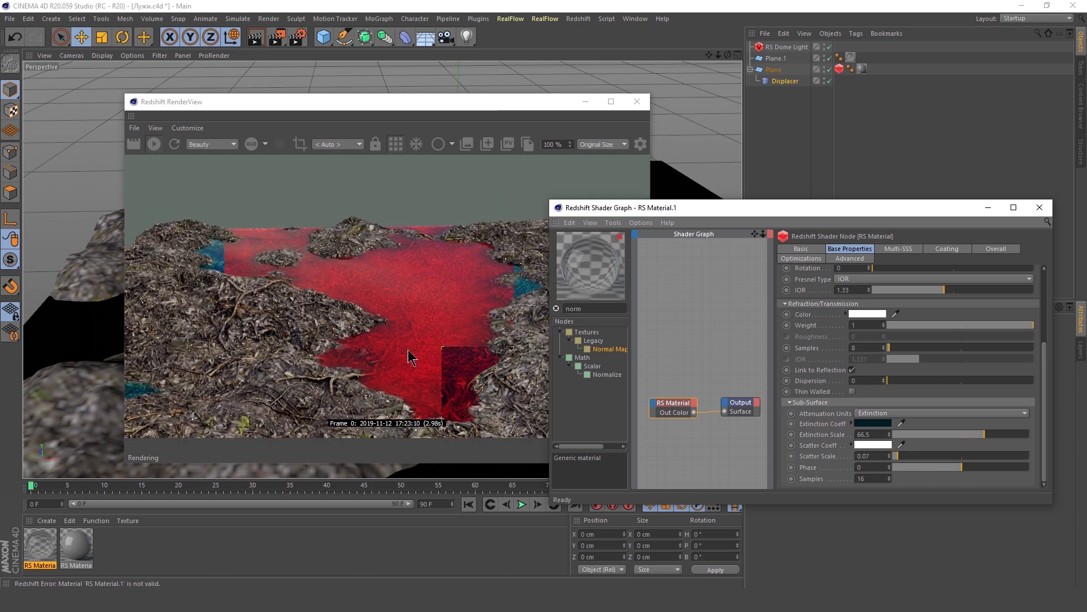
{"action": "scroll", "coordinate": [370, 331], "scroll_direction": "down", "scroll_amount": 1}
{"action": "scroll", "coordinate": [368, 339], "scroll_direction": "up", "scroll_amount": 2}
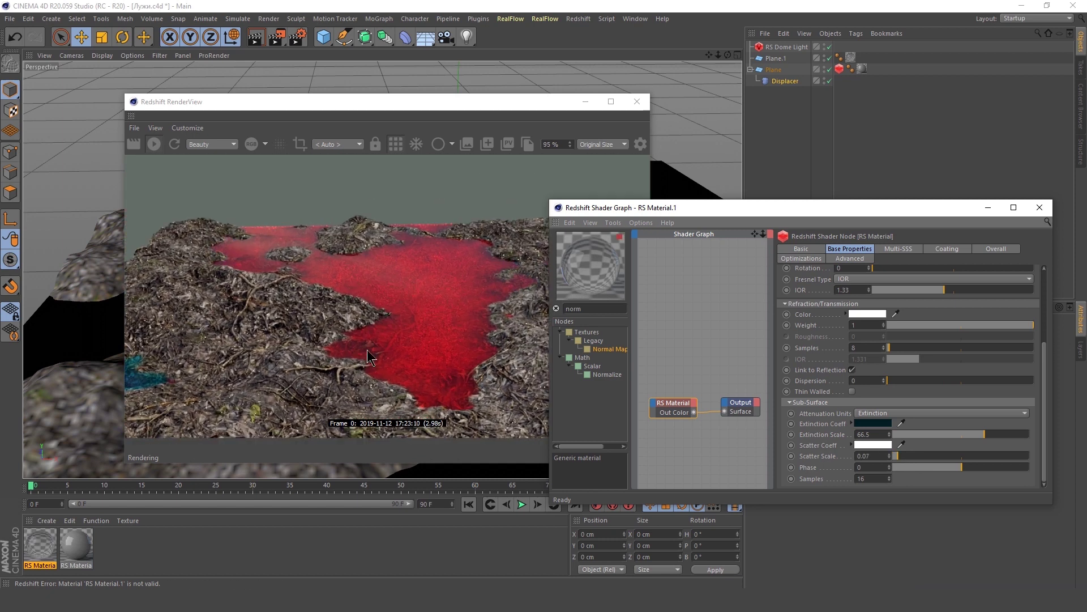
Set the Scatter Coeff colour to orange and raise Extinction Scale to 65.9.
{"action": "left_click", "coordinate": [871, 444]}
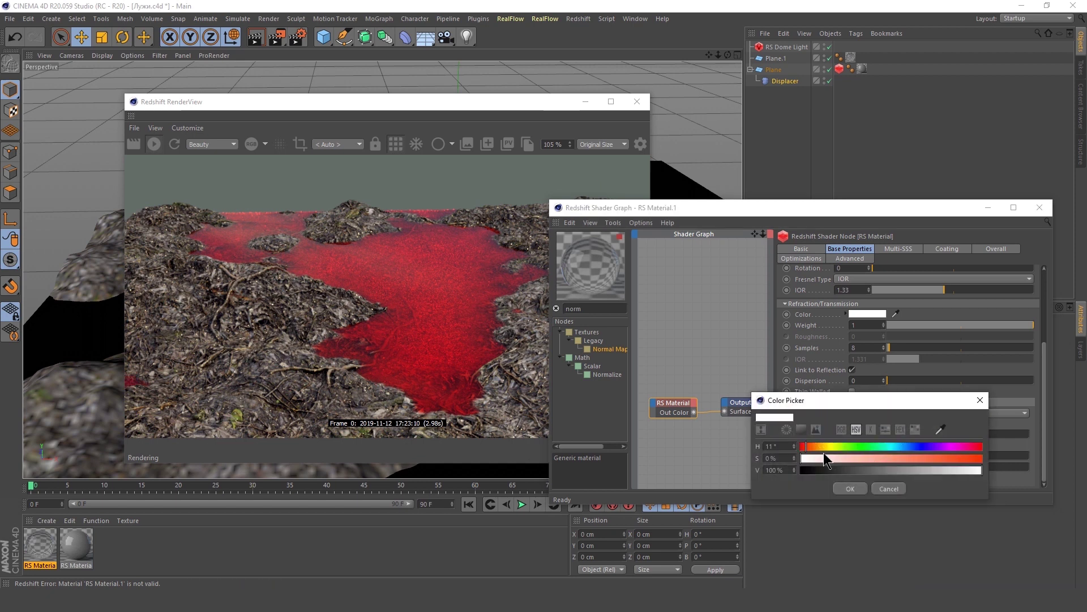
{"action": "left_click", "coordinate": [851, 487]}
{"action": "left_click", "coordinate": [853, 446]}
{"action": "left_click", "coordinate": [913, 444]}
{"action": "left_click", "coordinate": [848, 486]}
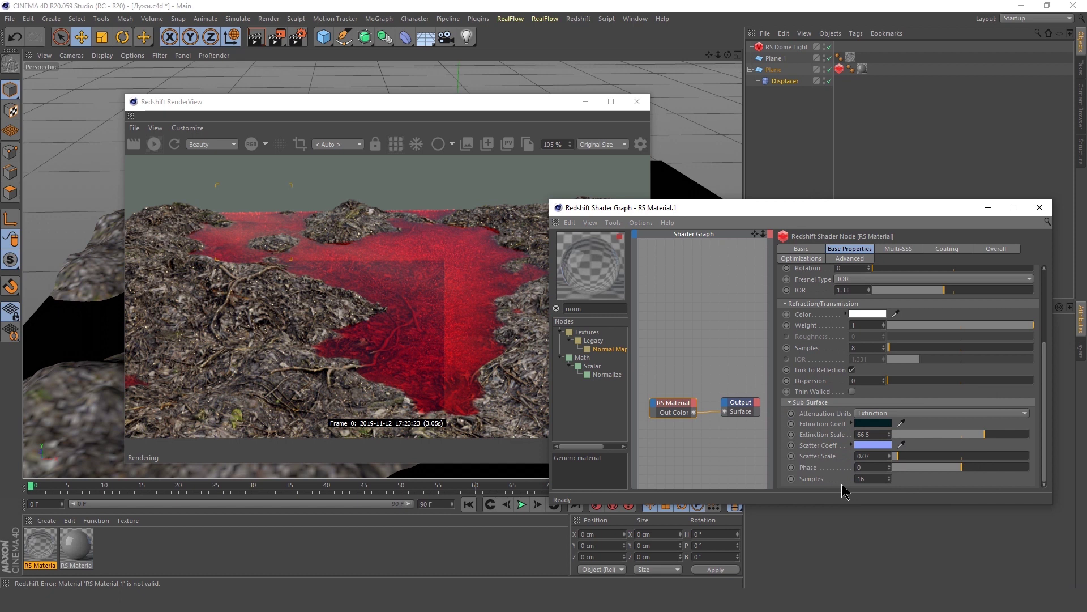
{"action": "left_click", "coordinate": [841, 483]}
{"action": "left_click", "coordinate": [860, 446]}
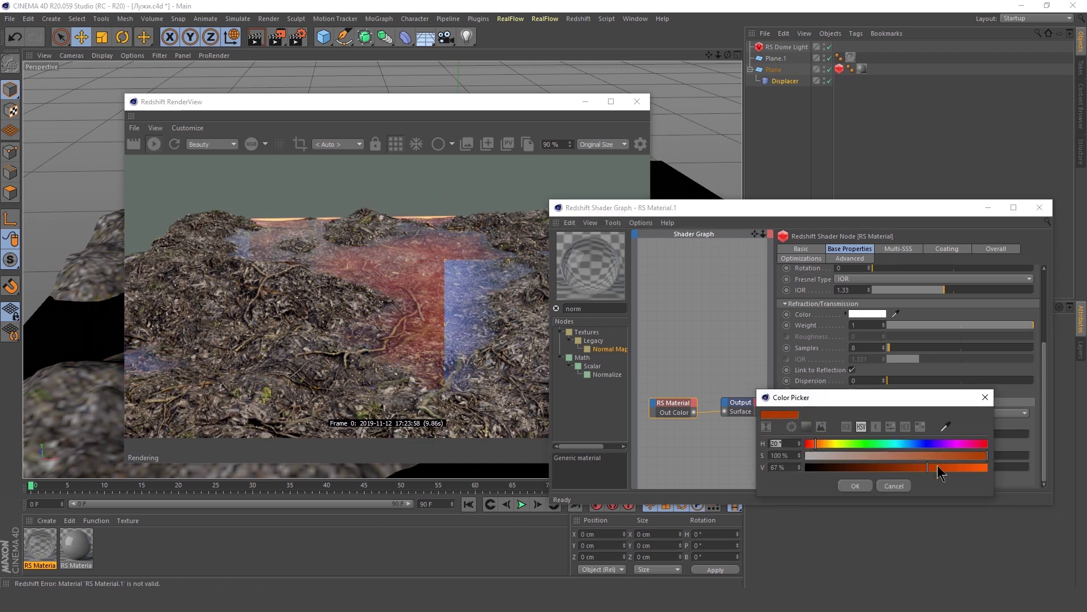
{"action": "left_click", "coordinate": [889, 485]}
{"action": "mouse_move", "coordinate": [985, 434]}
{"action": "left_mouse_down"}
{"action": "mouse_move", "coordinate": [1029, 433]}
{"action": "mouse_move", "coordinate": [926, 431]}
{"action": "left_mouse_up"}
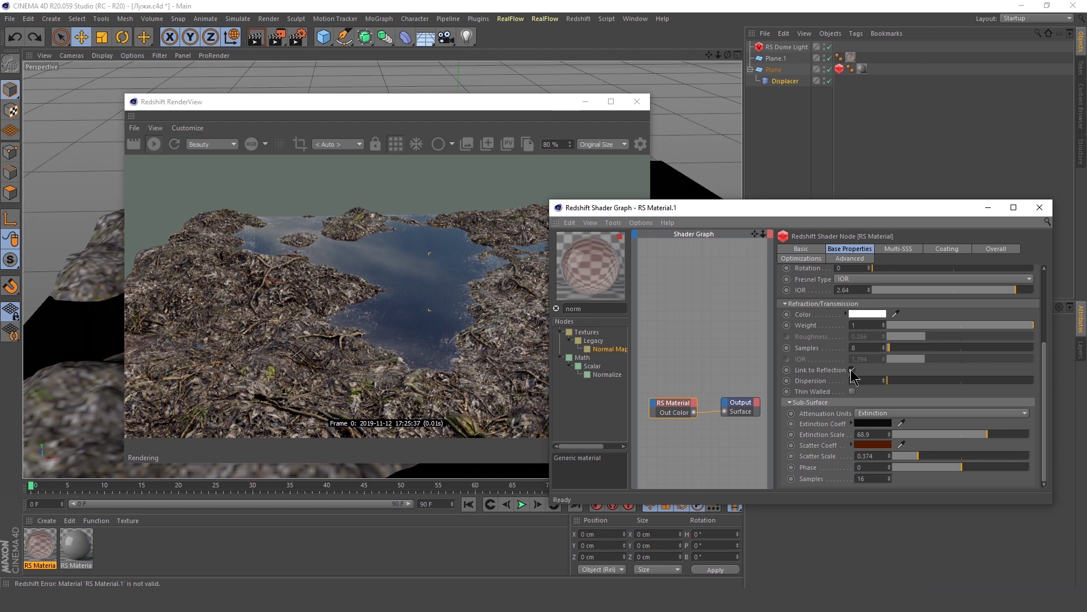
Unlink the water's refraction from reflection and raise the refraction IOR to about 2.08.
{"action": "left_click", "coordinate": [852, 370]}
{"action": "left_click", "coordinate": [948, 359]}
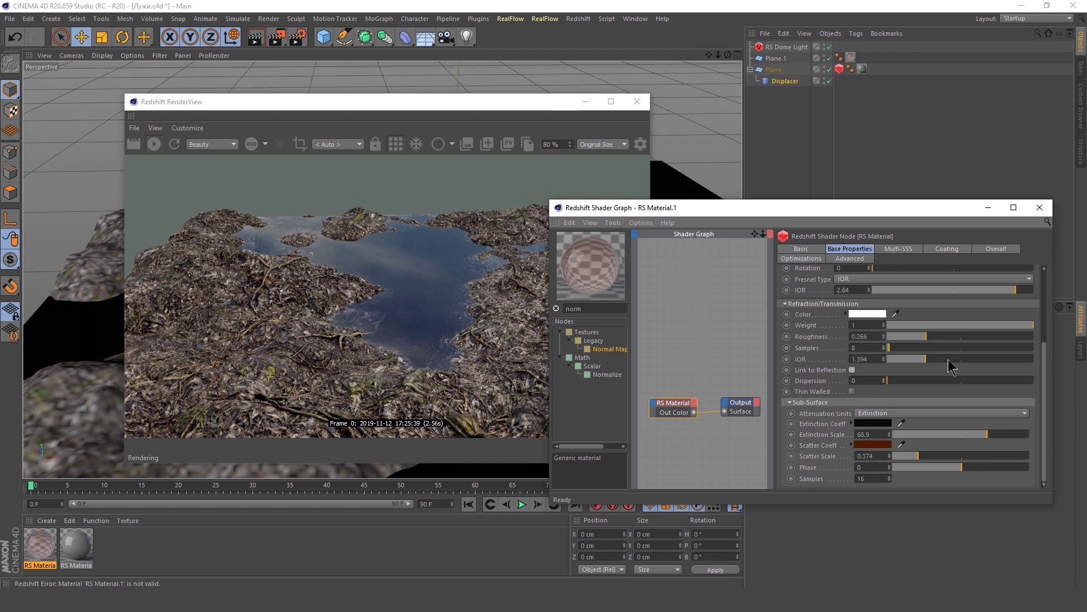
{"action": "left_click_drag", "start_coordinate": [948, 359], "coordinate": [994, 359]}
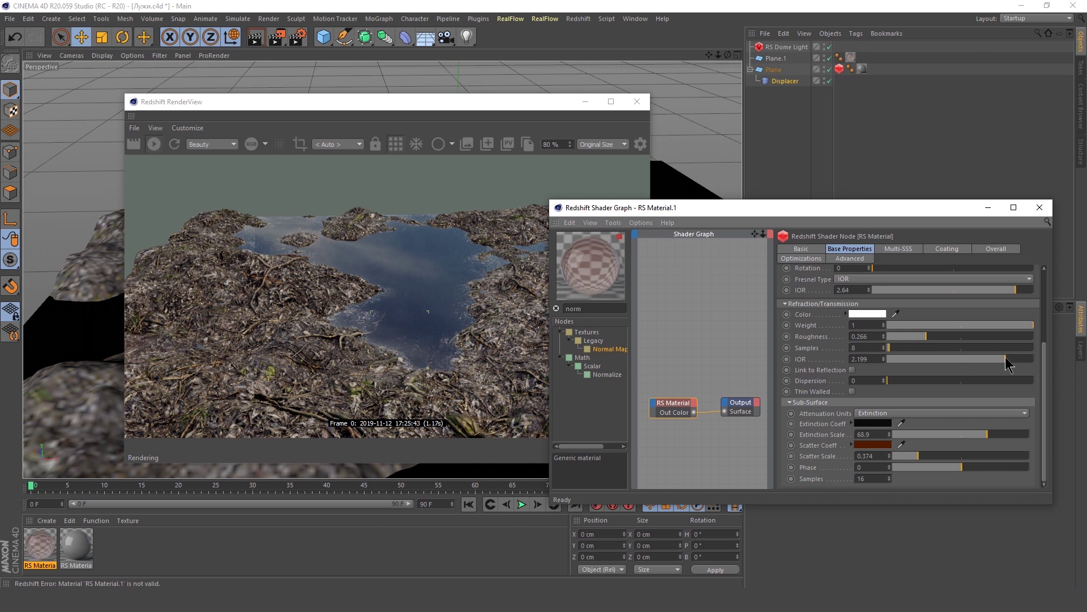
{"action": "scroll", "coordinate": [329, 251], "scroll_direction": "up", "scroll_amount": 4}
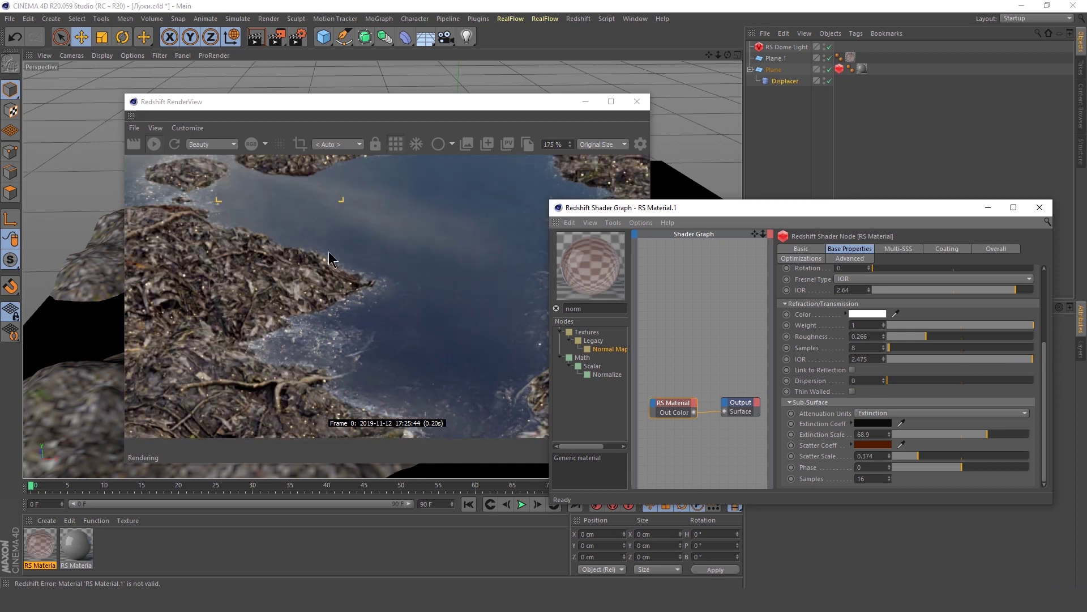
{"action": "scroll", "coordinate": [358, 331], "scroll_direction": "down", "scroll_amount": 3}
{"action": "scroll", "coordinate": [351, 206], "scroll_direction": "down", "scroll_amount": 1}
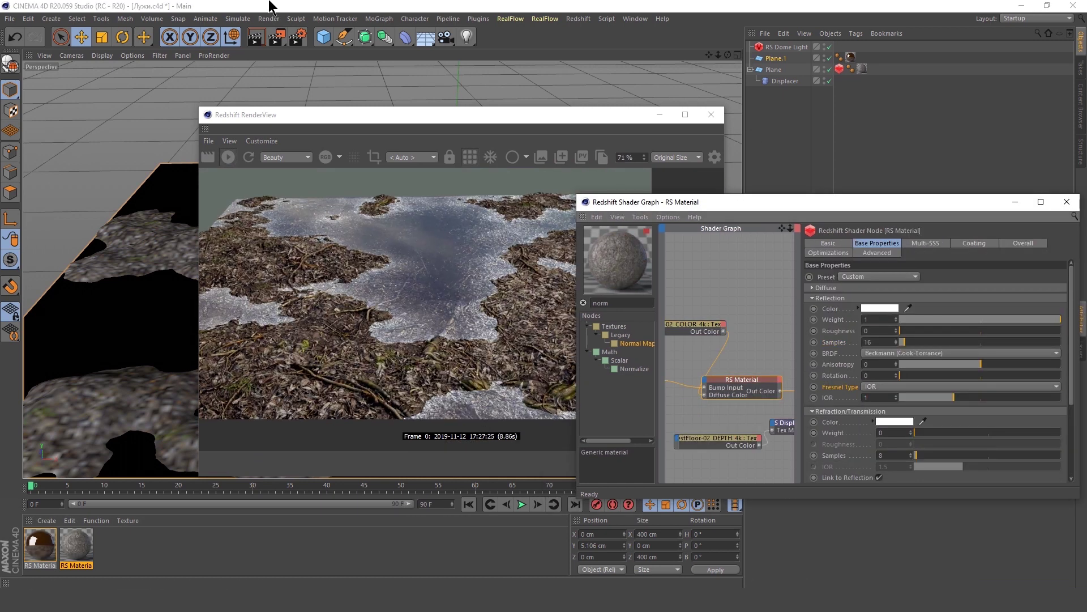
Merge the Plane and Displacer into one mesh with Connect Objects + Delete.
{"action": "left_click", "coordinate": [659, 115]}
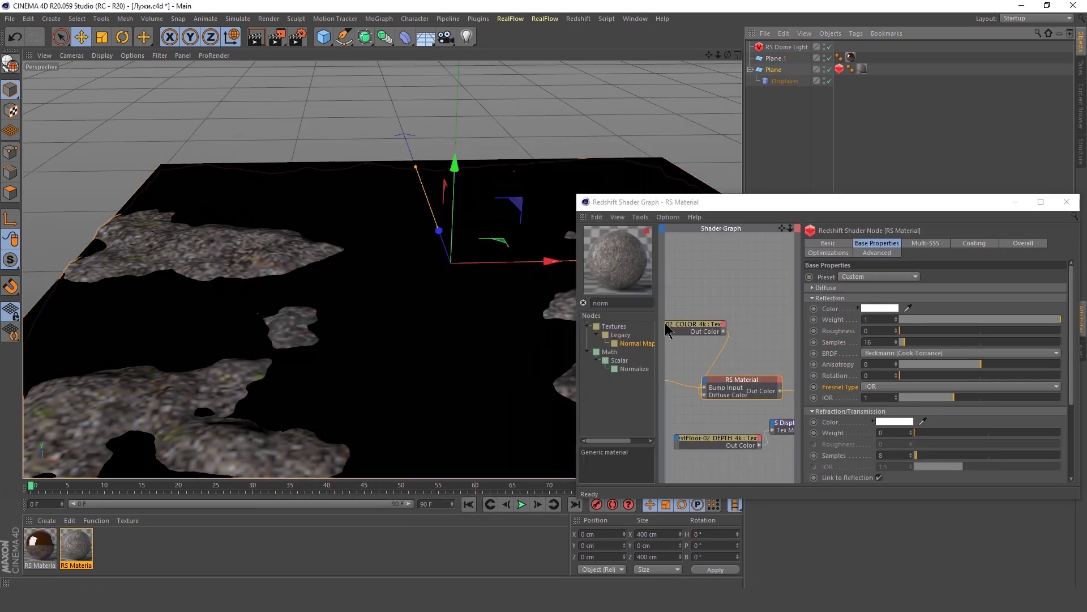
{"action": "left_click", "coordinate": [481, 105]}
{"action": "mouse_move", "coordinate": [423, 286]}
{"action": "left_mouse_down", "text": "alt"}
{"action": "mouse_move", "coordinate": [465, 279]}
{"action": "mouse_move", "coordinate": [465, 250]}
{"action": "left_mouse_up", "text": "alt"}
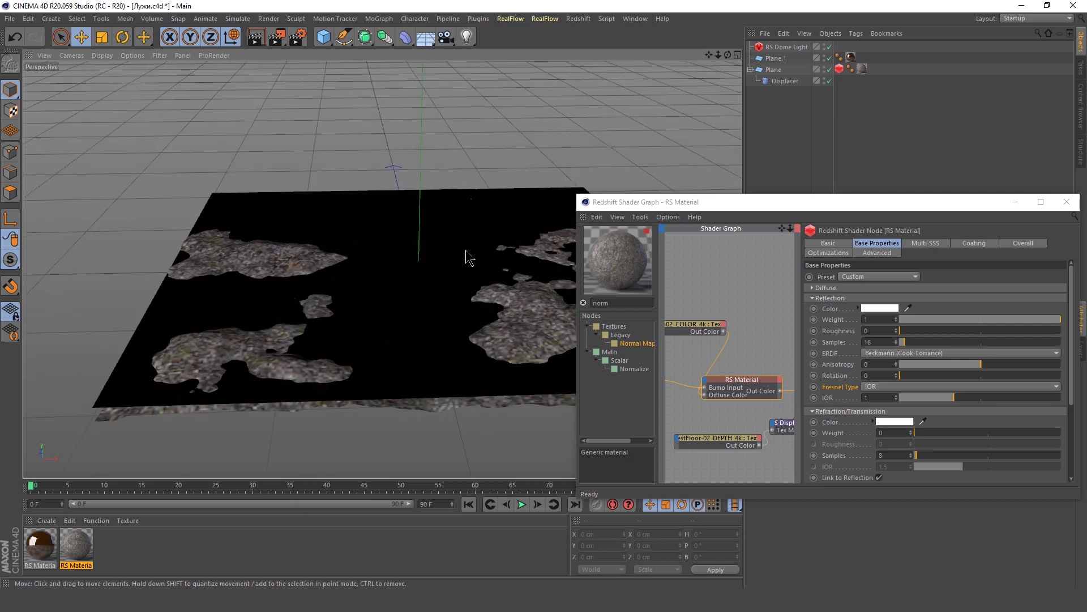
{"action": "left_click", "coordinate": [781, 82]}
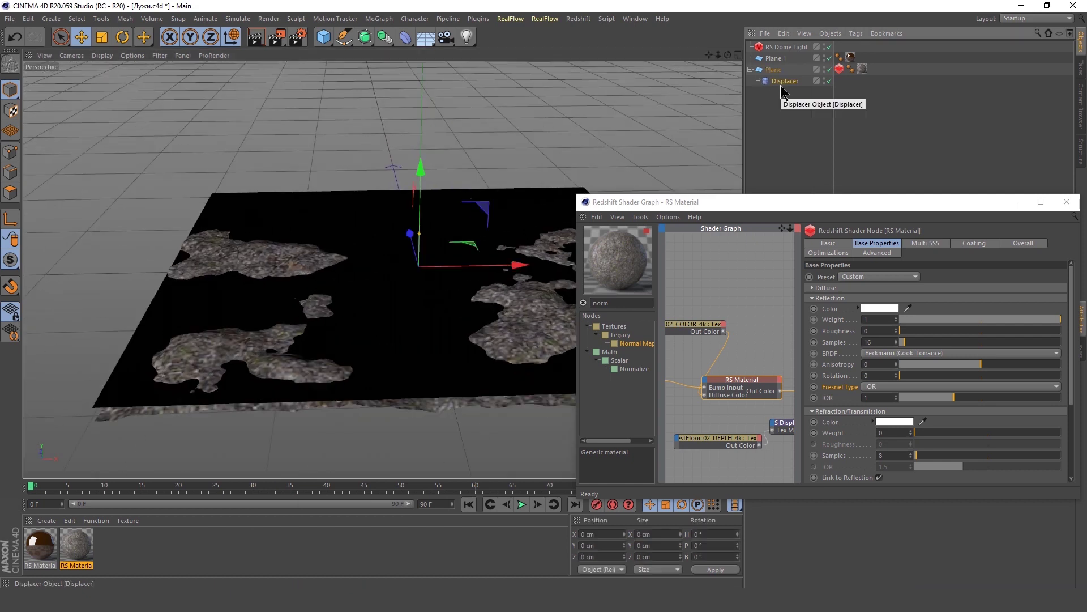
{"action": "left_click", "coordinate": [774, 70], "text": "ctrl"}
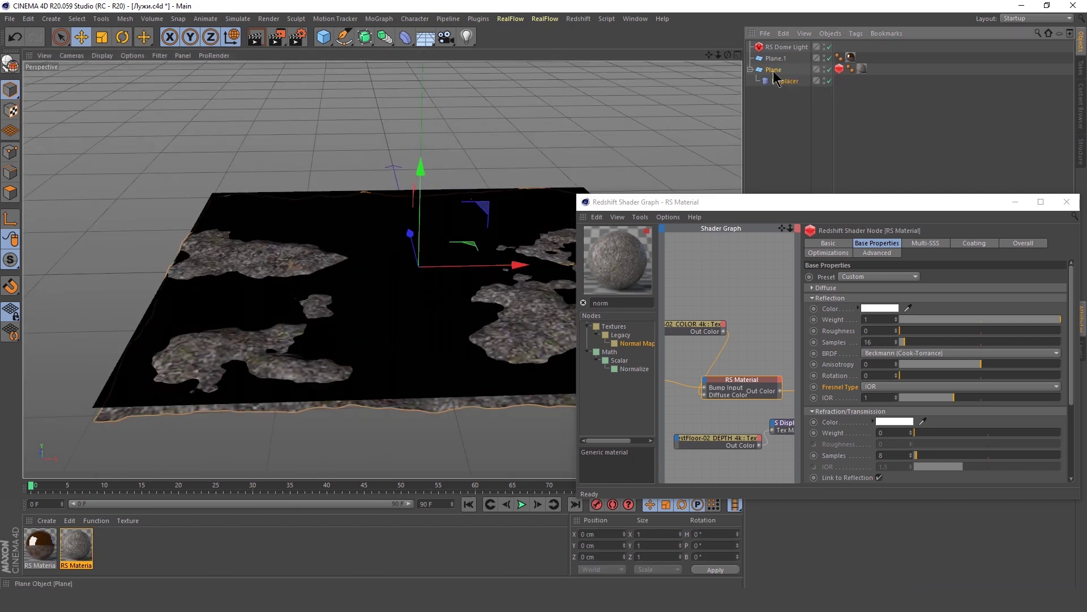
{"action": "right_click", "coordinate": [774, 72]}
{"action": "left_click", "coordinate": [841, 388]}
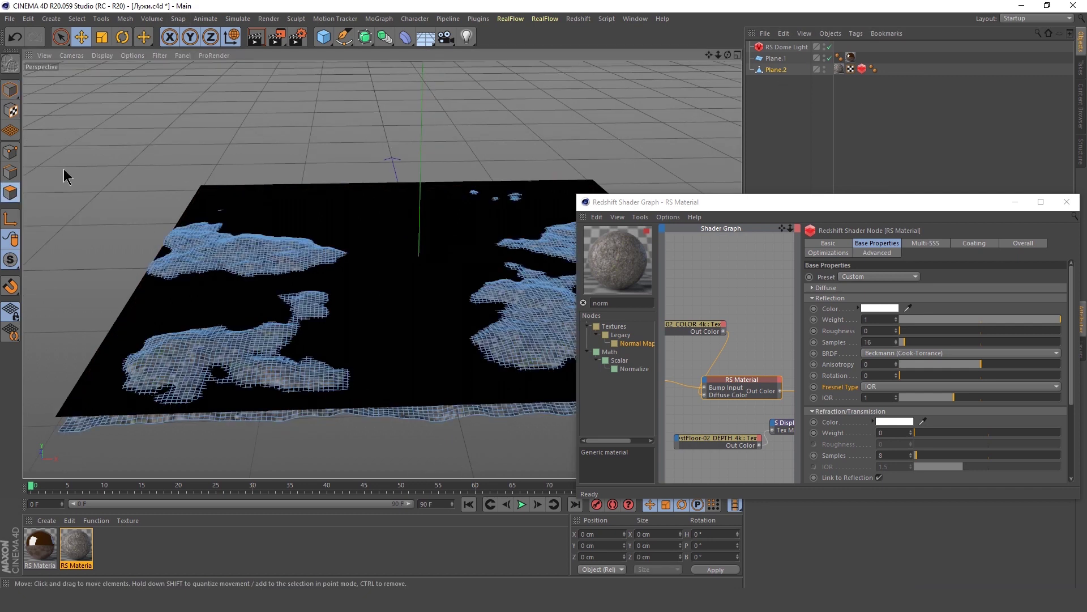
Select the raised ground-patch polygons and give them a vertex weight.
{"action": "left_click", "coordinate": [10, 192]}
{"action": "left_click", "coordinate": [61, 36]}
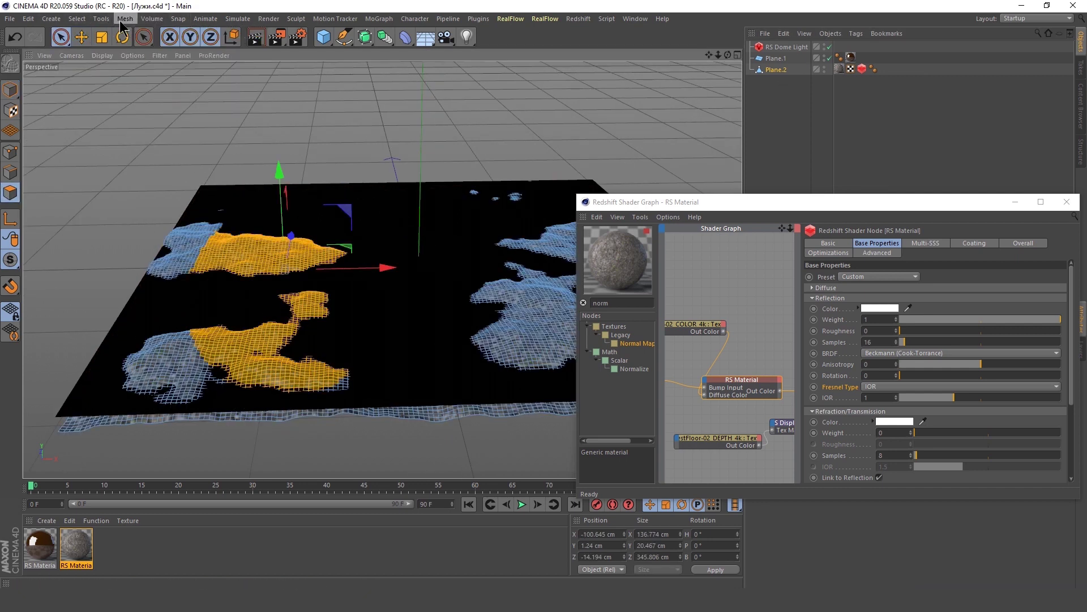
{"action": "left_click", "coordinate": [122, 26]}
{"action": "left_click", "coordinate": [130, 205]}
{"action": "left_click", "coordinate": [120, 347]}
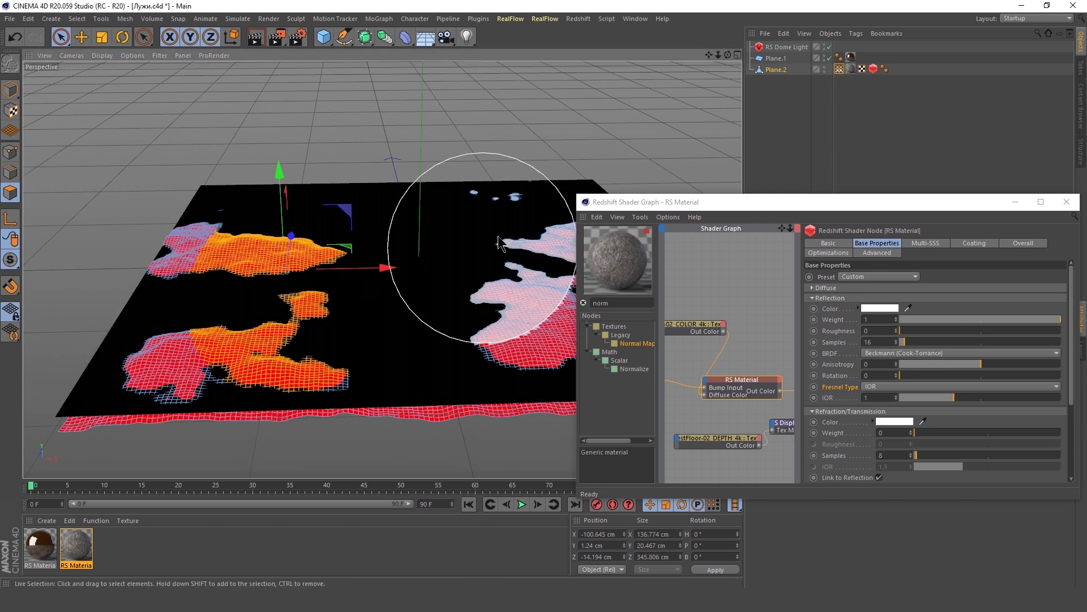
Add a Box Field to the vertex map, widened along X and flattened.
{"action": "left_click", "coordinate": [10, 90]}
{"action": "left_click", "coordinate": [840, 69]}
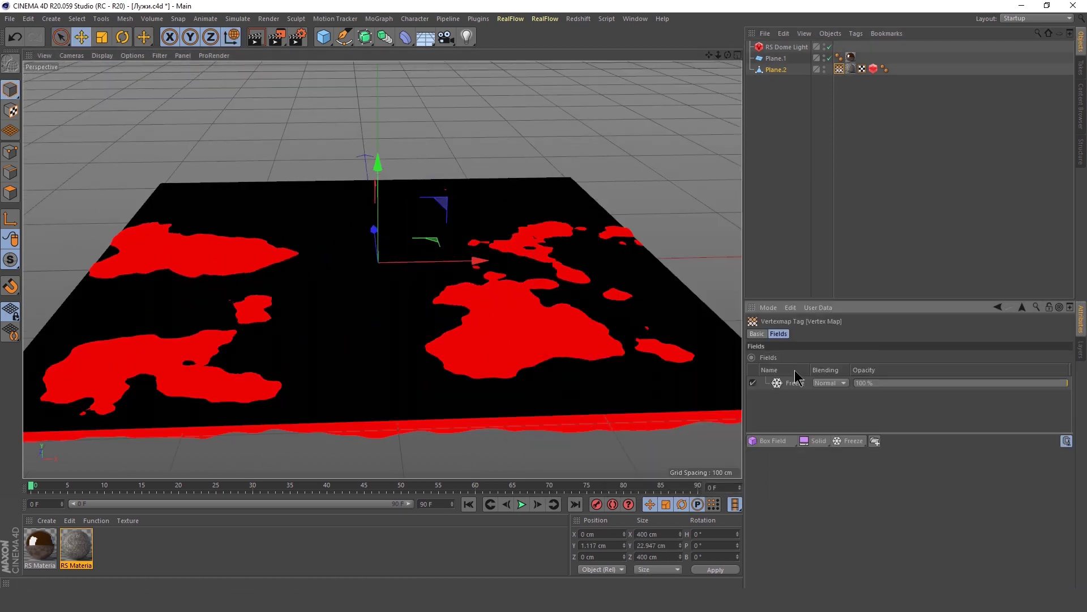
{"action": "left_click", "coordinate": [773, 440]}
{"action": "left_click_drag", "start_coordinate": [512, 263], "coordinate": [404, 271]}
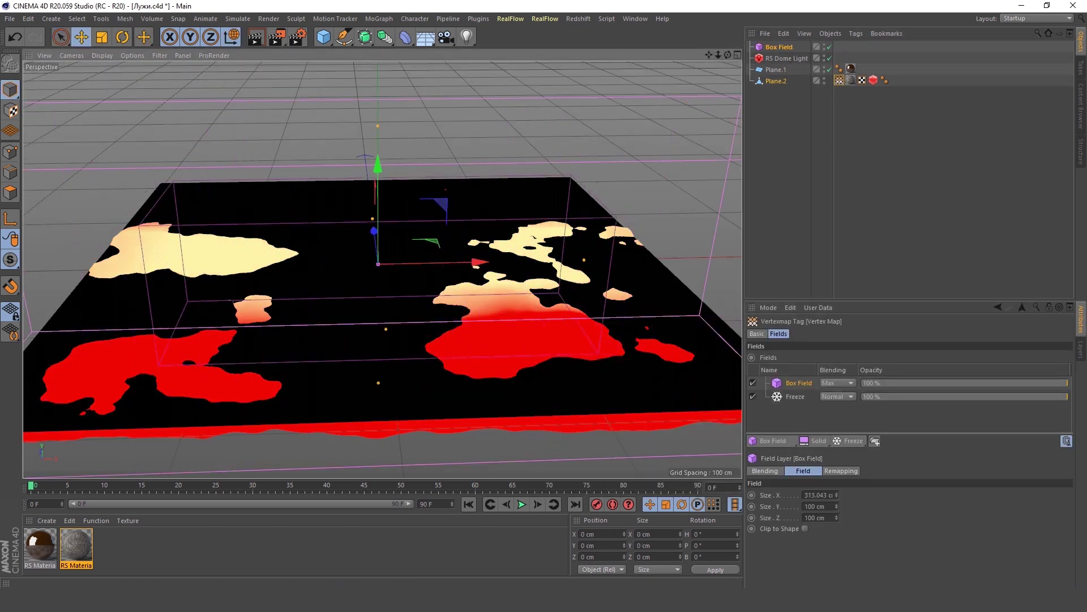
{"action": "mouse_move", "coordinate": [390, 312]}
{"action": "left_mouse_down"}
{"action": "mouse_move", "coordinate": [361, 169]}
{"action": "mouse_move", "coordinate": [379, 264]}
{"action": "left_mouse_up"}
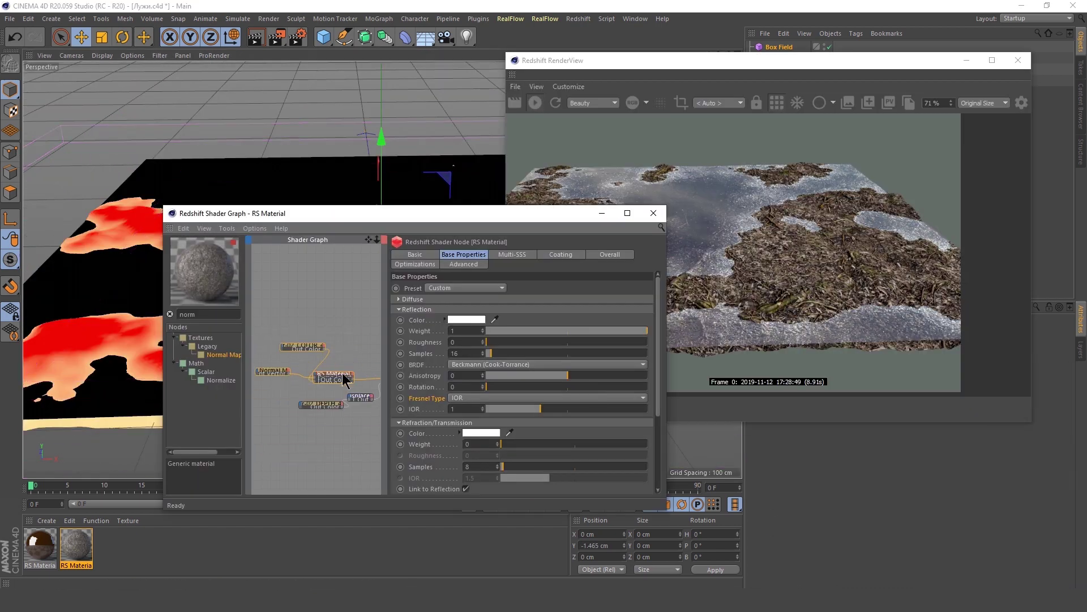
{"action": "type", "text": "ble"}
Add a Material Blender node to the terrain material's shader graph.
{"action": "left_click", "coordinate": [334, 350]}
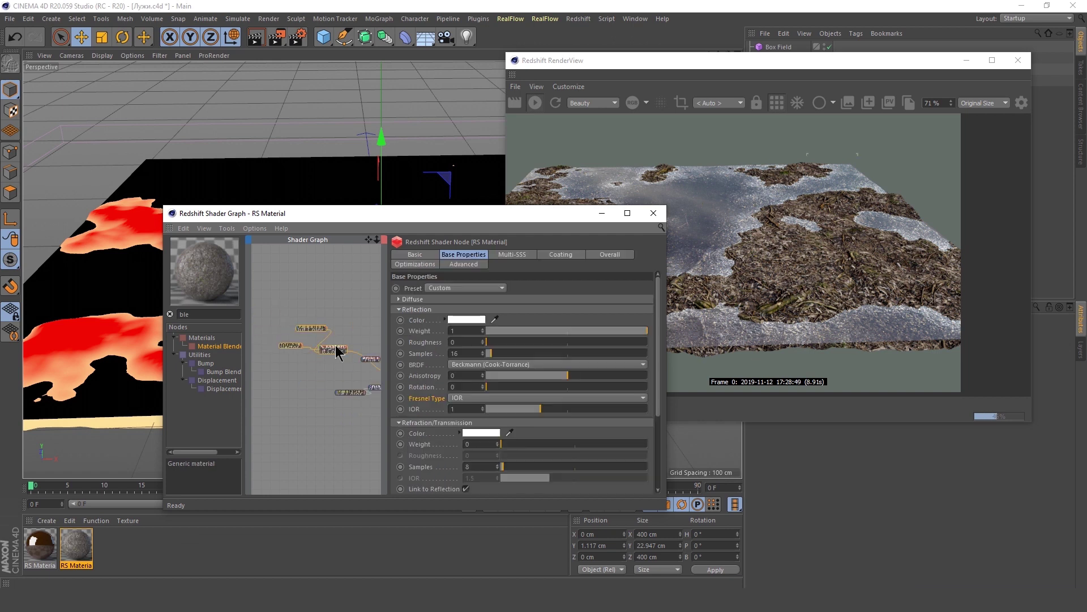
{"action": "left_click", "coordinate": [368, 375]}
{"action": "scroll", "coordinate": [321, 340], "scroll_direction": "up", "scroll_amount": 3}
{"action": "scroll", "coordinate": [308, 366], "scroll_direction": "down", "scroll_amount": 3}
{"action": "left_click", "coordinate": [303, 388]}
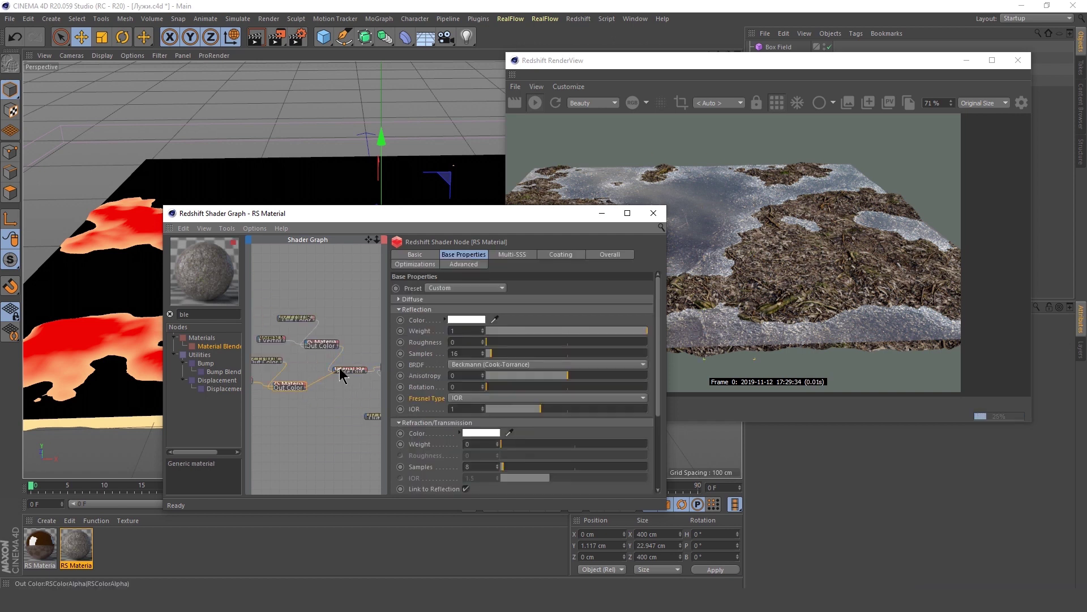
Wire a Vertex Attribute reading 'Vertex Map' into the material blend input.
{"action": "middle_click_drag", "start_coordinate": [383, 342], "coordinate": [316, 364]}
{"action": "mouse_move", "coordinate": [295, 362]}
{"action": "left_mouse_down"}
{"action": "mouse_move", "coordinate": [273, 366]}
{"action": "mouse_move", "coordinate": [336, 403]}
{"action": "left_mouse_up"}
{"action": "scroll", "coordinate": [352, 397], "scroll_direction": "up", "scroll_amount": 2}
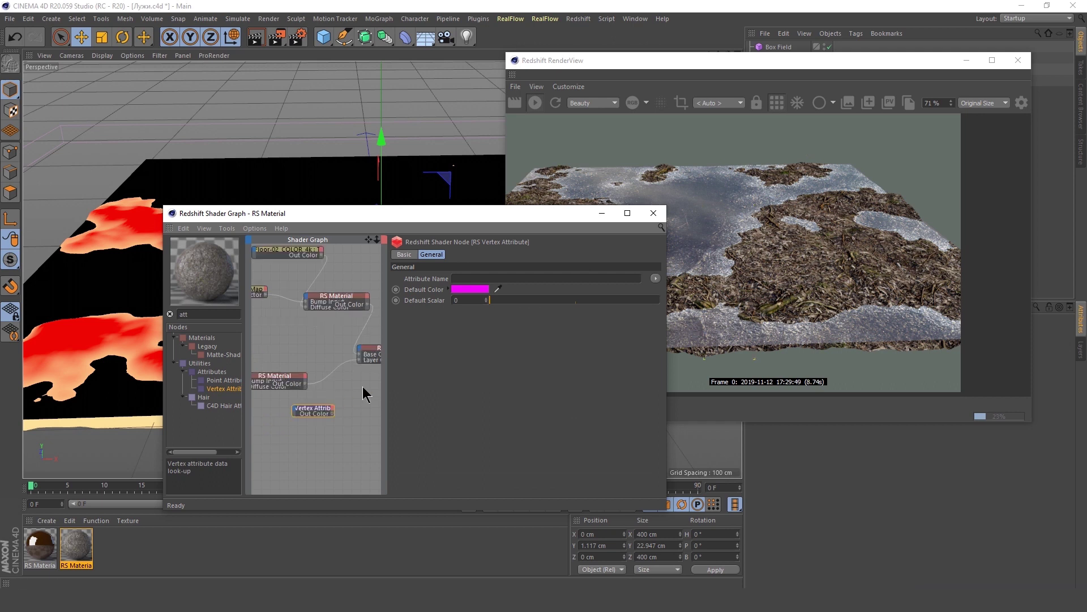
{"action": "left_click_drag", "start_coordinate": [361, 354], "coordinate": [359, 366]}
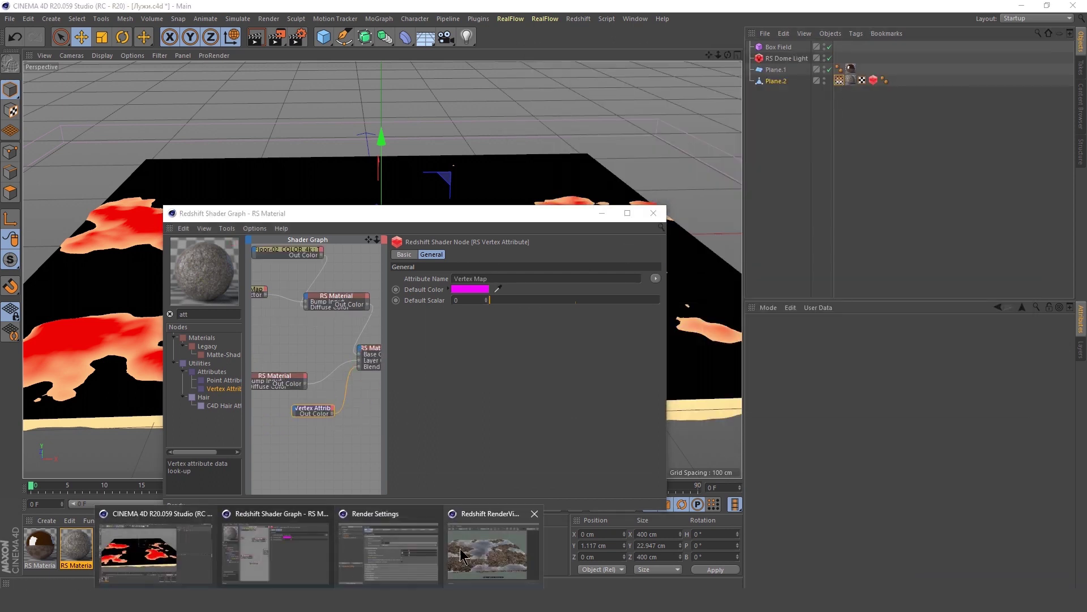
{"action": "left_click", "coordinate": [495, 548]}
{"action": "left_click", "coordinate": [279, 377]}
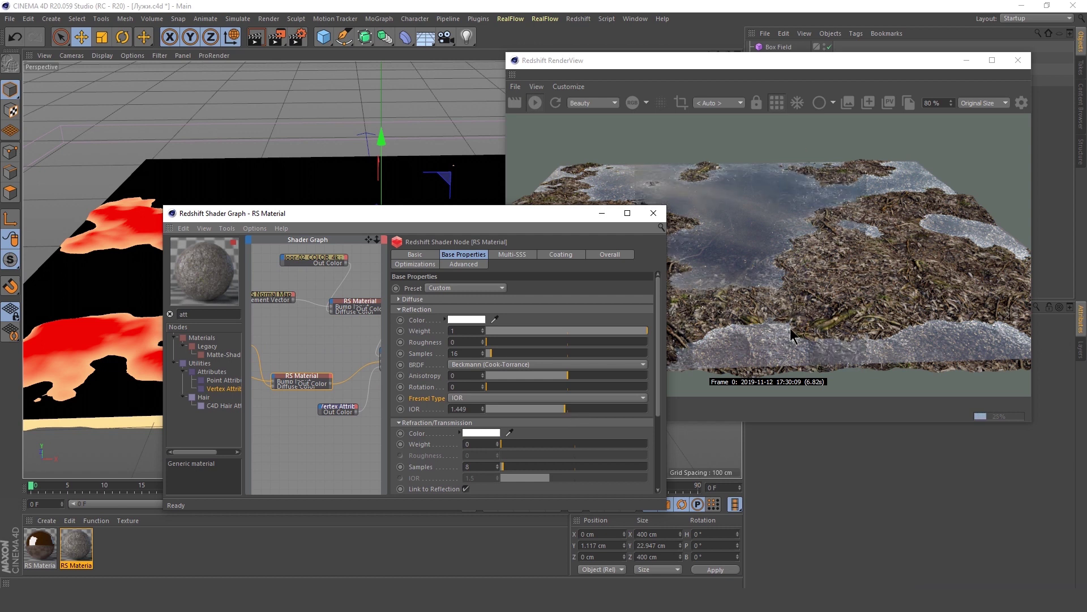
Give the lower RS Material reflection IOR 1.959 and roughness 0.368.
{"action": "left_click_drag", "start_coordinate": [587, 408], "coordinate": [315, 433]}
{"action": "scroll", "coordinate": [815, 264], "scroll_direction": "down", "scroll_amount": 1}
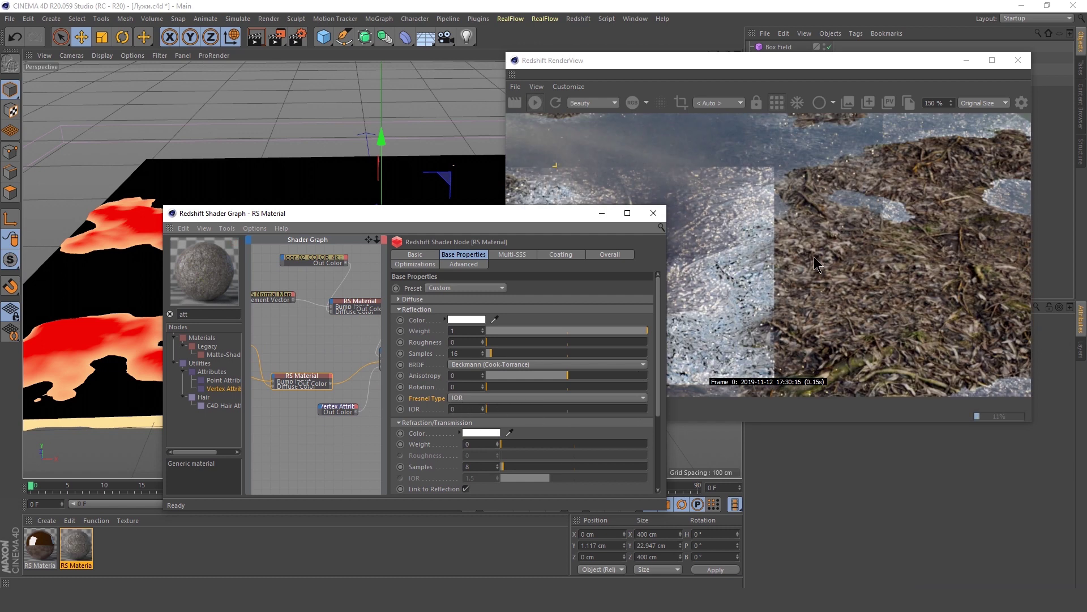
{"action": "scroll", "coordinate": [815, 264], "scroll_direction": "down", "scroll_amount": 1}
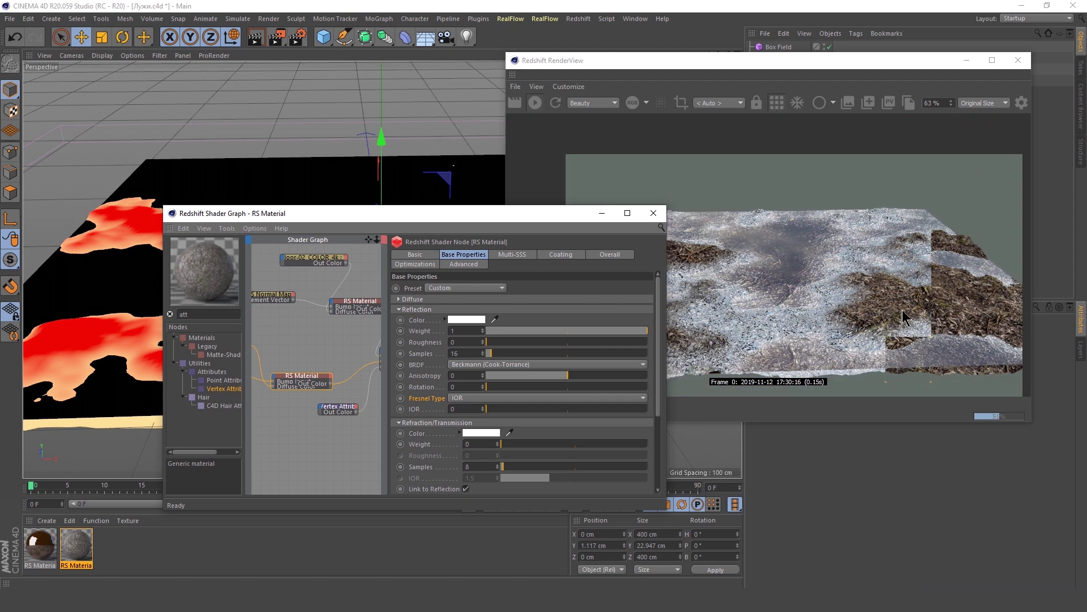
{"action": "left_click_drag", "start_coordinate": [509, 409], "coordinate": [589, 405]}
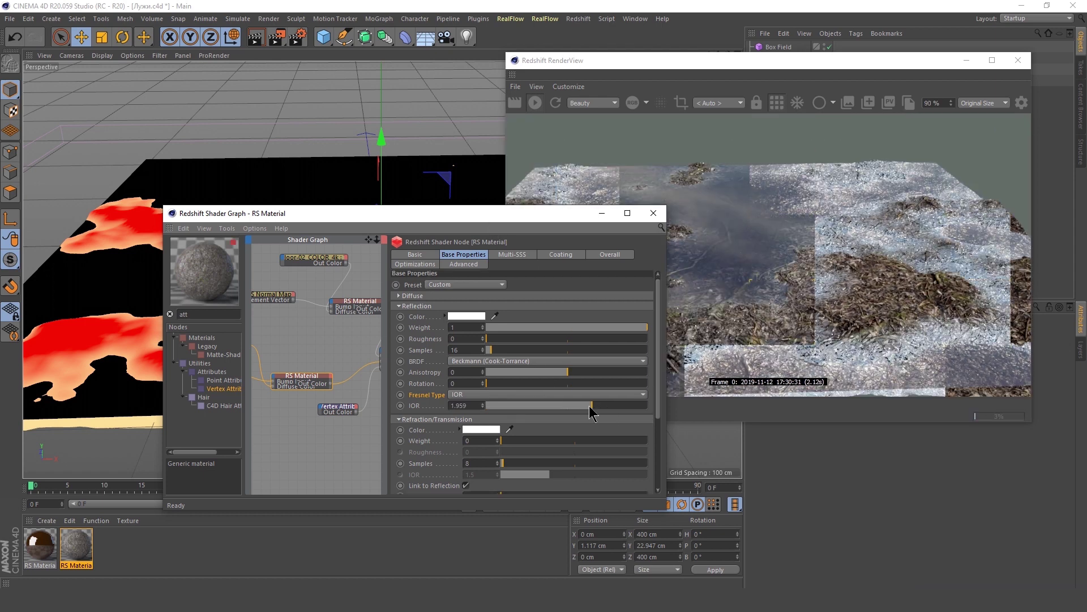
{"action": "left_click_drag", "start_coordinate": [538, 337], "coordinate": [546, 338]}
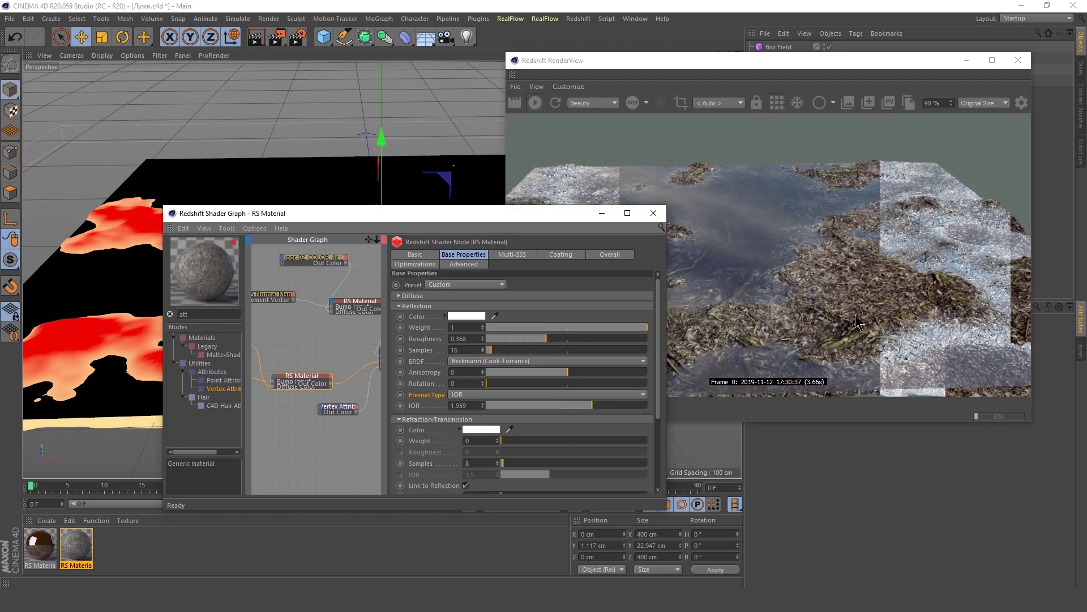
{"action": "scroll", "coordinate": [842, 308], "scroll_direction": "down", "scroll_amount": 2}
{"action": "scroll", "coordinate": [820, 309], "scroll_direction": "up", "scroll_amount": 4}
{"action": "scroll", "coordinate": [342, 317], "scroll_direction": "down", "scroll_amount": 1}
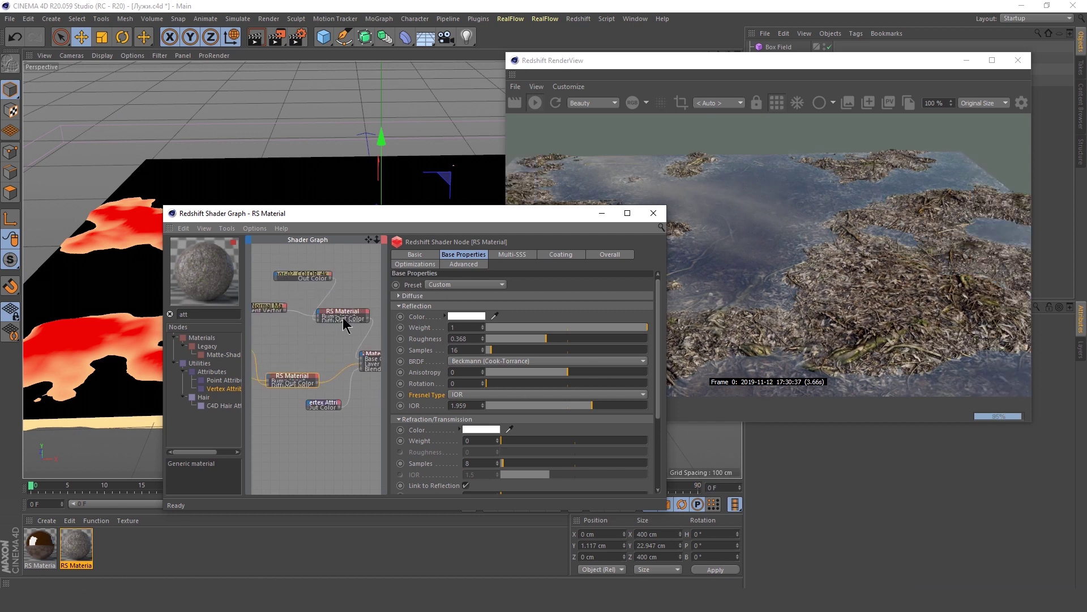
{"action": "key", "text": "BackSpace"}
{"action": "key", "text": "BackSpace"}
{"action": "key", "text": "BackSpace"}
Feed an RS Color Correct into the ground RS Material with gamma 0.86, contrast 0.742.
{"action": "type", "text": "color corr"}
{"action": "mouse_move", "coordinate": [217, 346]}
{"action": "left_mouse_down"}
{"action": "mouse_move", "coordinate": [310, 362]}
{"action": "mouse_move", "coordinate": [319, 343]}
{"action": "left_mouse_up"}
{"action": "left_click_drag", "start_coordinate": [330, 349], "coordinate": [320, 388]}
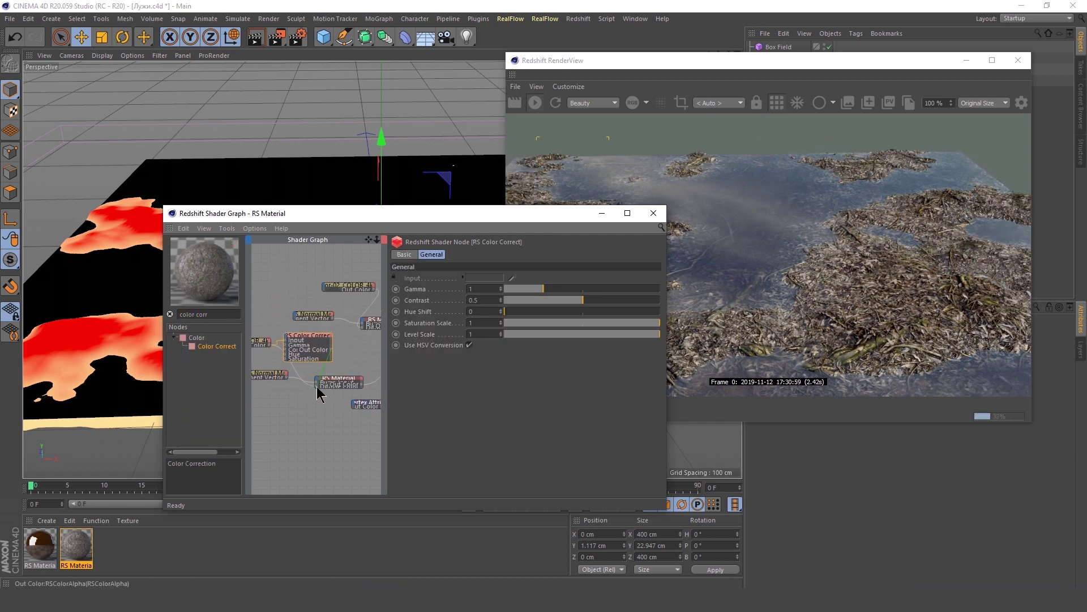
{"action": "left_click_drag", "start_coordinate": [607, 302], "coordinate": [621, 301]}
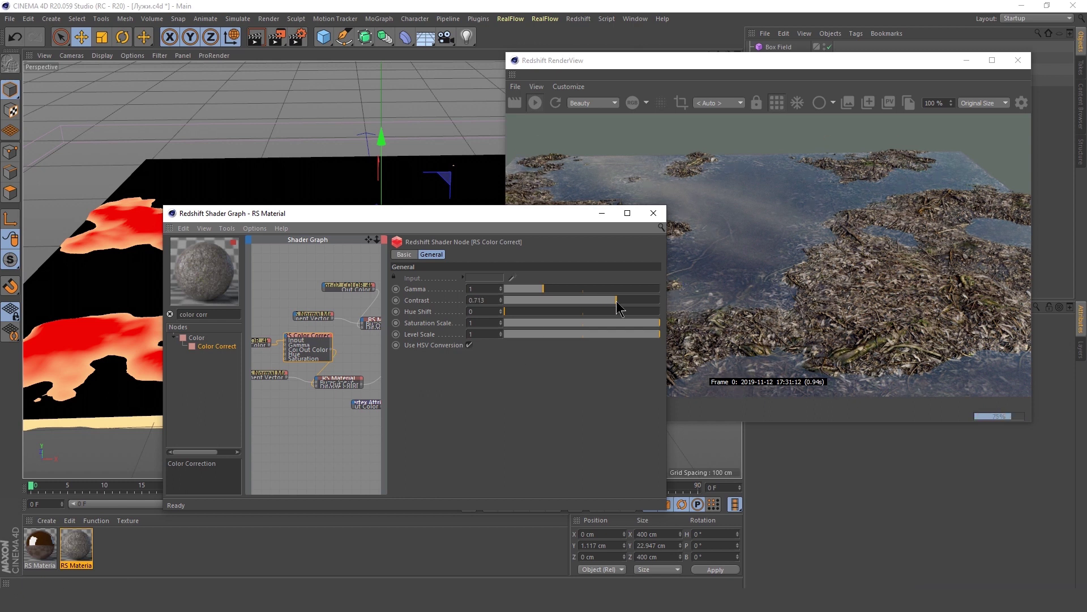
{"action": "left_click_drag", "start_coordinate": [544, 289], "coordinate": [556, 289]}
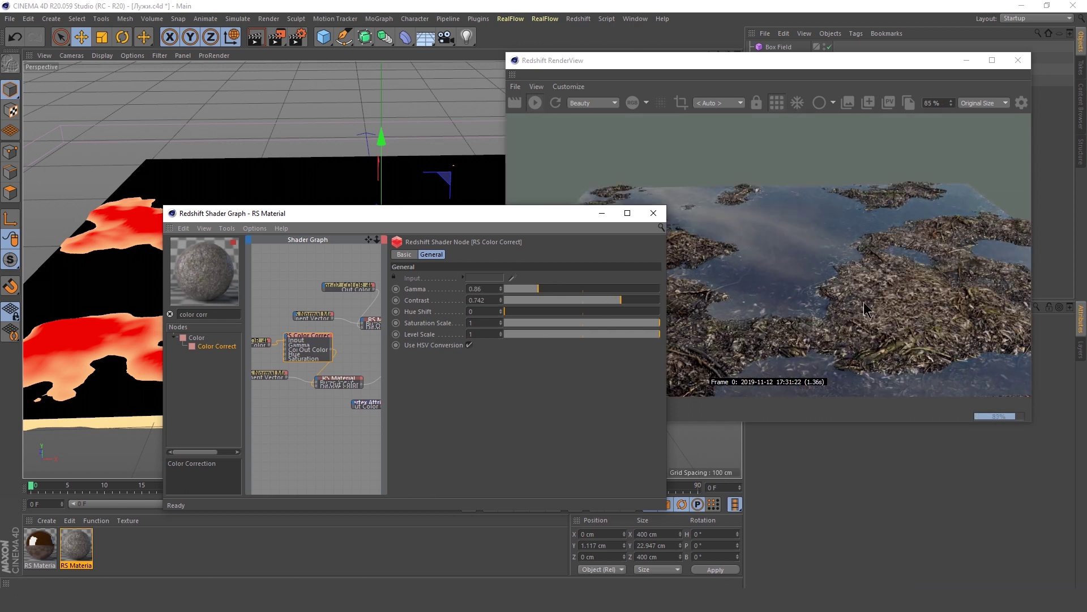
Raise the water material RS Material.1's refraction IOR to 2.5.
{"action": "left_click", "coordinate": [40, 545]}
{"action": "scroll", "coordinate": [418, 383], "scroll_direction": "down", "scroll_amount": 4}
{"action": "left_click_drag", "start_coordinate": [571, 364], "coordinate": [651, 364]}
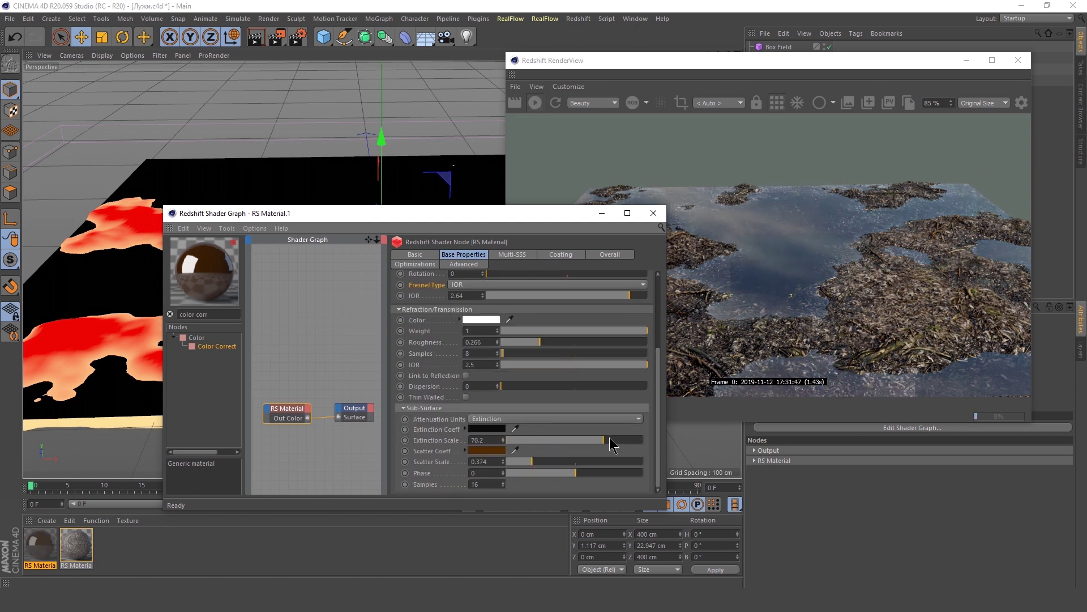
{"action": "left_click", "coordinate": [725, 66]}
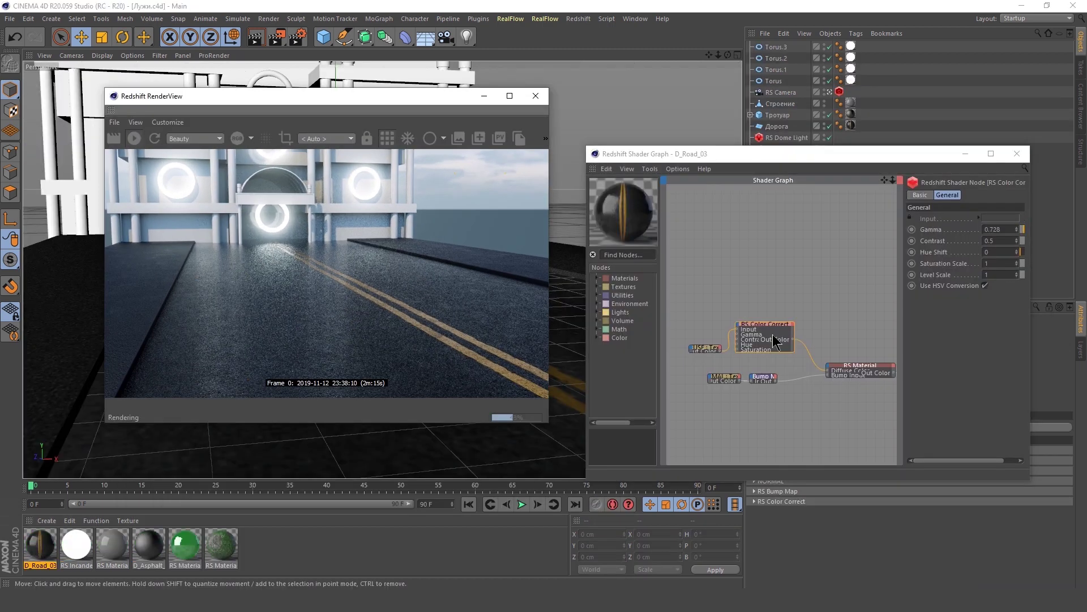
Review the road RS Material's properties in the D_Road_03 graph.
{"action": "scroll", "coordinate": [273, 371], "scroll_direction": "up", "scroll_amount": 2}
{"action": "scroll", "coordinate": [324, 324], "scroll_direction": "down", "scroll_amount": 2}
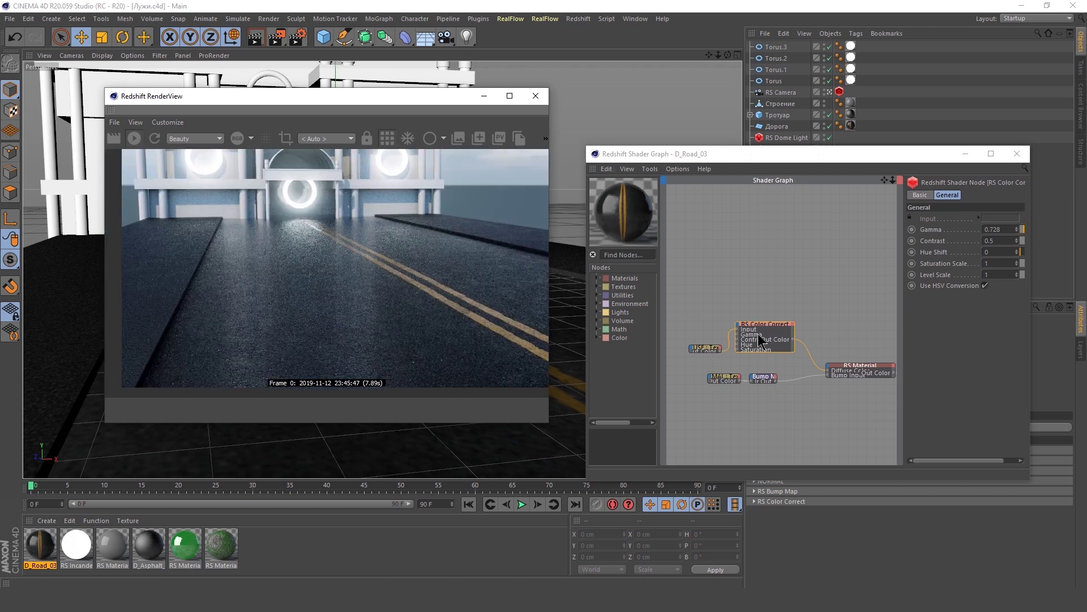
{"action": "left_click", "coordinate": [877, 370]}
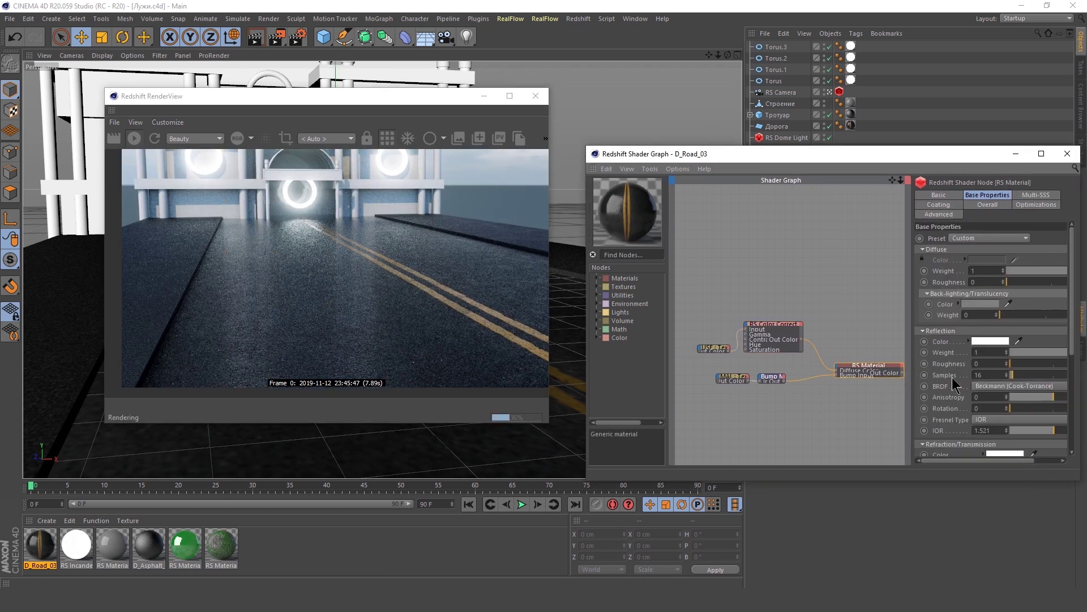
{"action": "scroll", "coordinate": [954, 384], "scroll_direction": "down", "scroll_amount": 3}
{"action": "left_click_drag", "start_coordinate": [910, 366], "coordinate": [865, 366]}
{"action": "scroll", "coordinate": [745, 305], "scroll_direction": "down", "scroll_amount": 2}
{"action": "scroll", "coordinate": [723, 296], "scroll_direction": "down", "scroll_amount": 2}
Add a C4D Shader node and an RS Texture node to the road graph.
{"action": "type", "text": "shad"}
{"action": "left_click_drag", "start_coordinate": [724, 402], "coordinate": [724, 403]}
{"action": "double_click", "coordinate": [609, 255]}
{"action": "type", "text": "tex"}
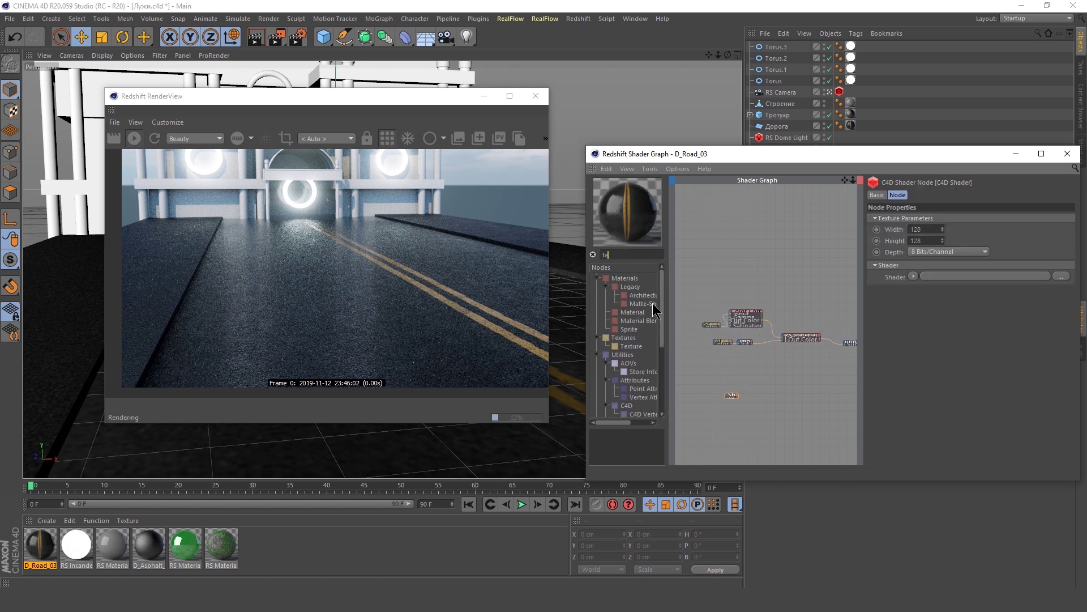
{"action": "left_click_drag", "start_coordinate": [631, 287], "coordinate": [752, 395]}
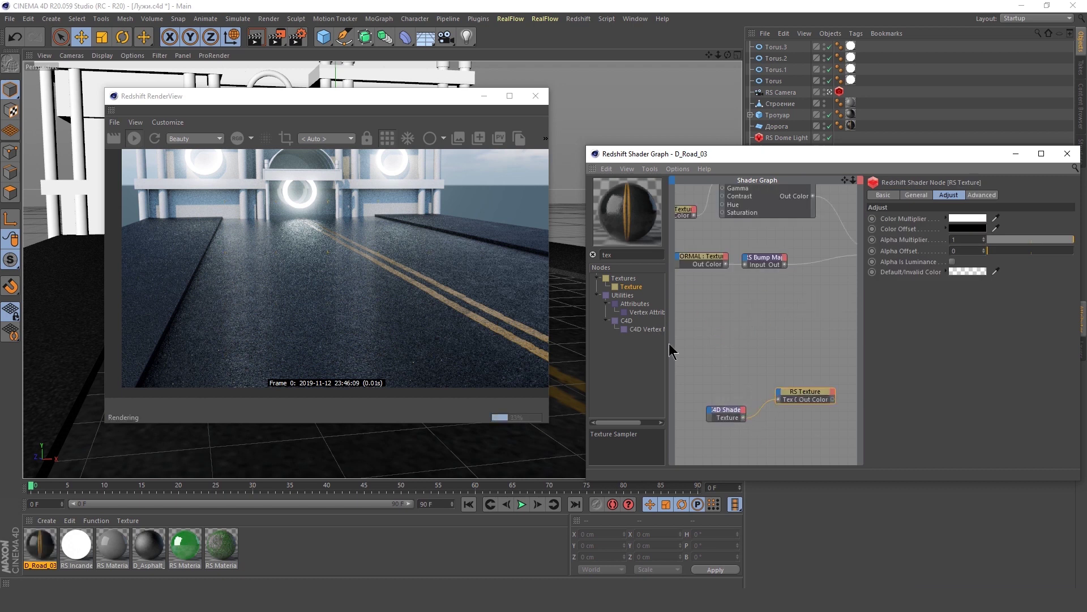
Add a Material Blender with the road RS Material as its base material.
{"action": "scroll", "coordinate": [756, 348], "scroll_direction": "down", "scroll_amount": 2}
{"action": "left_click", "coordinate": [745, 279]}
{"action": "type", "text": "le"}
{"action": "left_click_drag", "start_coordinate": [642, 286], "coordinate": [781, 308]}
{"action": "scroll", "coordinate": [764, 301], "scroll_direction": "up", "scroll_amount": 2}
{"action": "left_click_drag", "start_coordinate": [728, 279], "coordinate": [796, 333]}
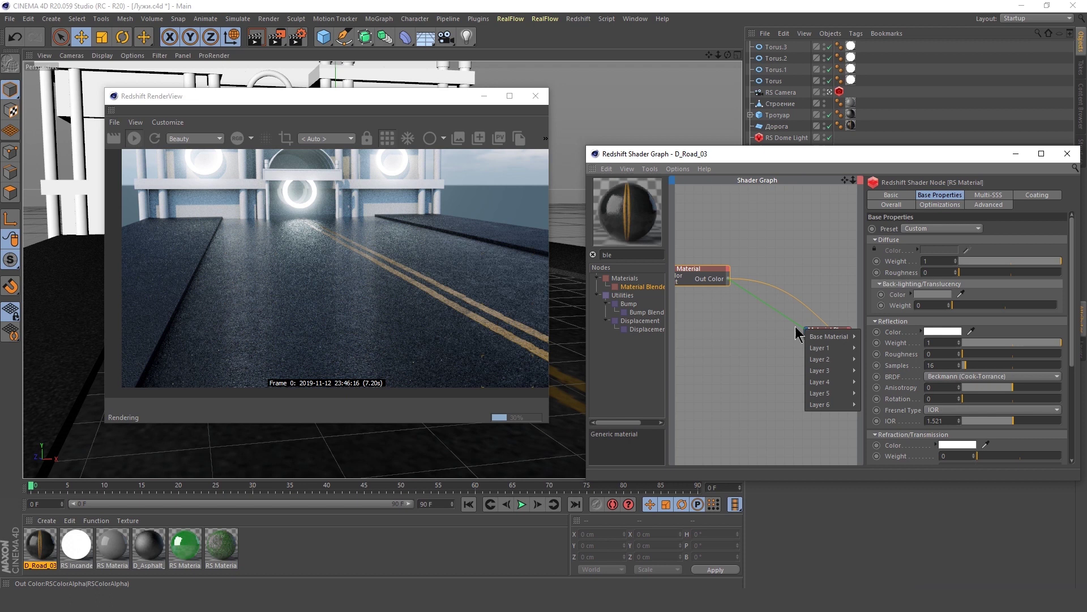
{"action": "left_click", "coordinate": [828, 336]}
{"action": "scroll", "coordinate": [827, 340], "scroll_direction": "down", "scroll_amount": 3}
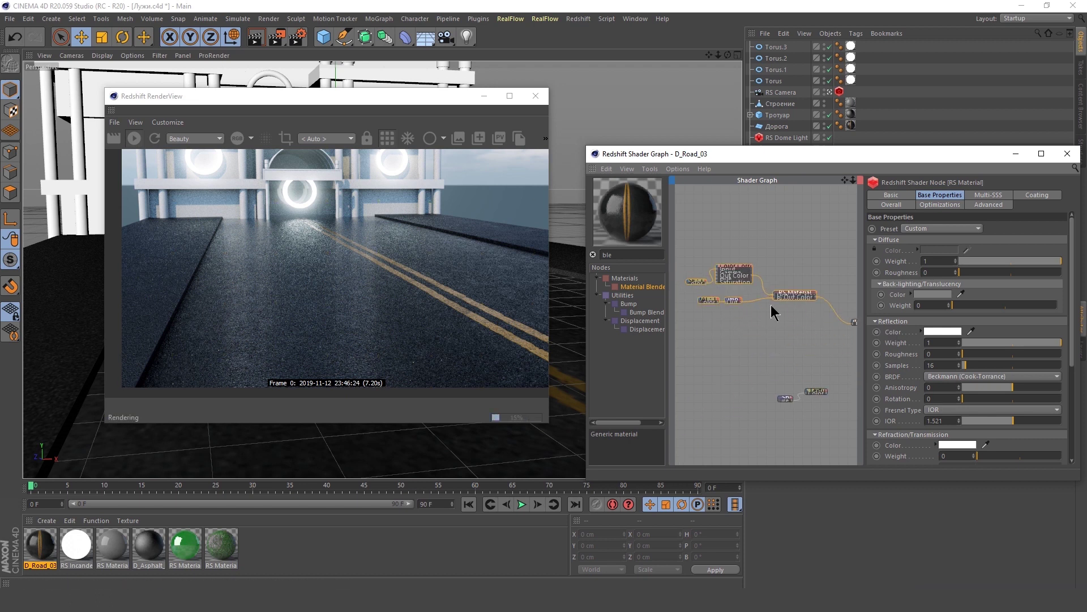
Duplicate the material node group and wire the copy into the blender's Layer 1 Color.
{"action": "key", "text": "ctrl+v"}
{"action": "left_click", "coordinate": [822, 398]}
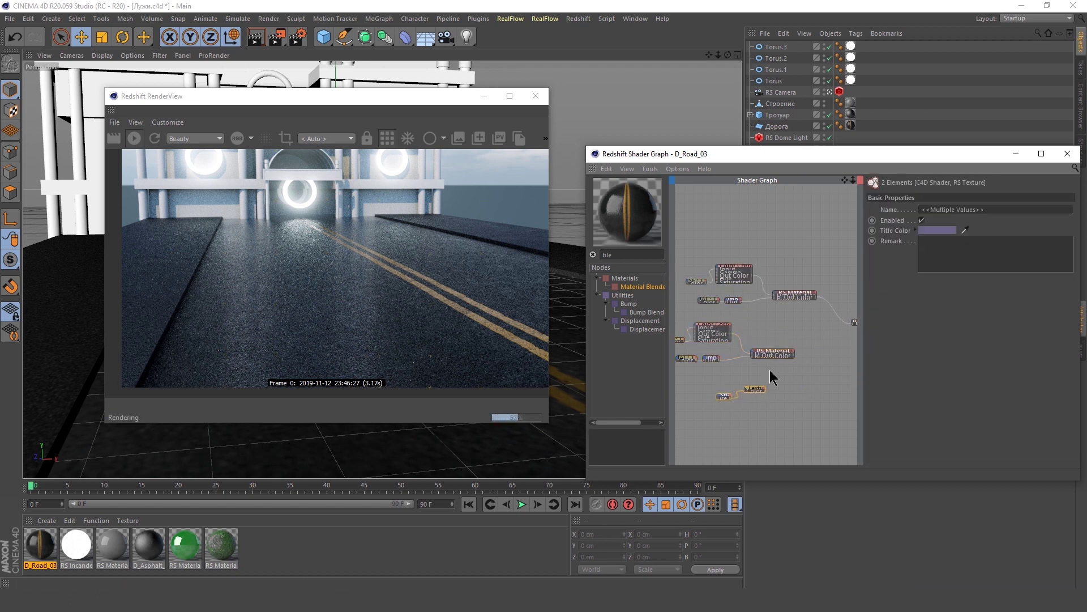
{"action": "left_click", "coordinate": [773, 379]}
{"action": "scroll", "coordinate": [773, 378], "scroll_direction": "up", "scroll_amount": 2}
{"action": "left_click", "coordinate": [824, 308]}
{"action": "left_click", "coordinate": [846, 334]}
{"action": "left_click_drag", "start_coordinate": [709, 413], "coordinate": [699, 412]}
{"action": "left_click", "coordinate": [793, 384]}
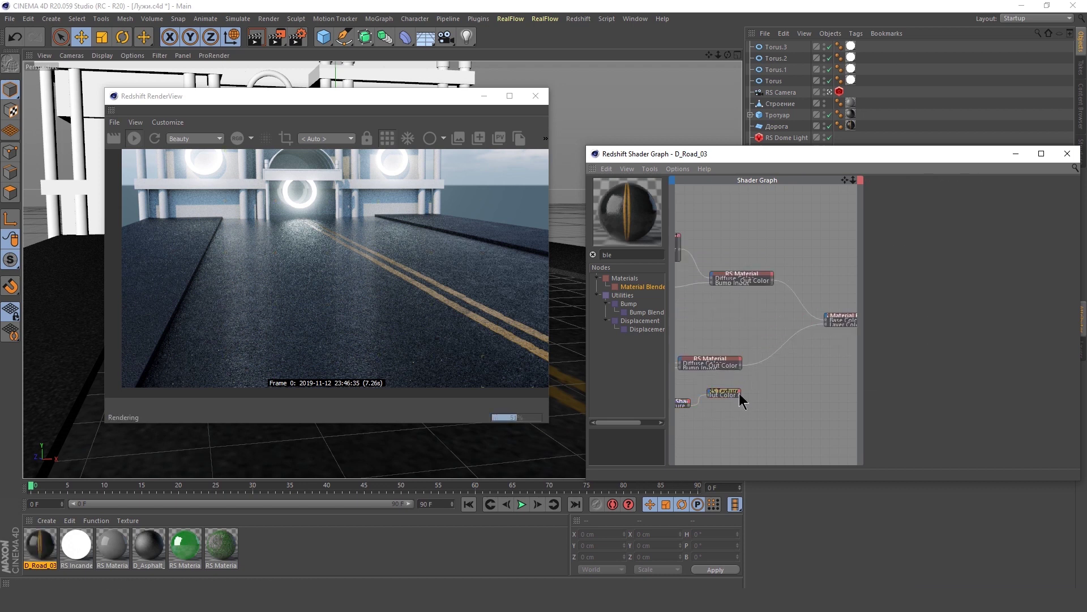
Inspect the duplicate RS Material, then pick the C4D Shader node for the mask.
{"action": "left_click", "coordinate": [827, 323]}
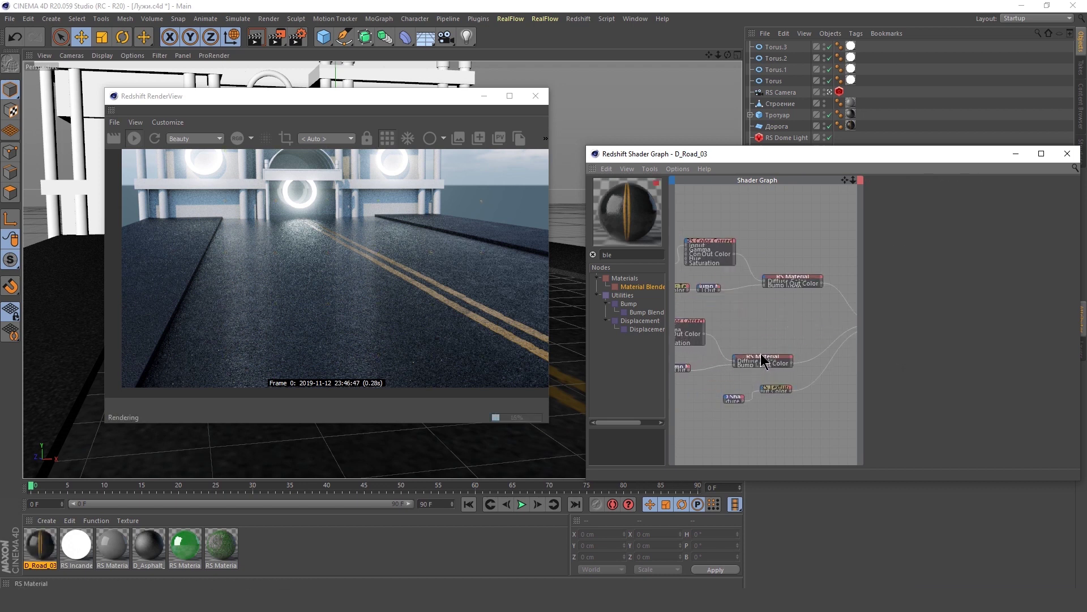
{"action": "left_click", "coordinate": [760, 360]}
{"action": "left_click", "coordinate": [716, 390]}
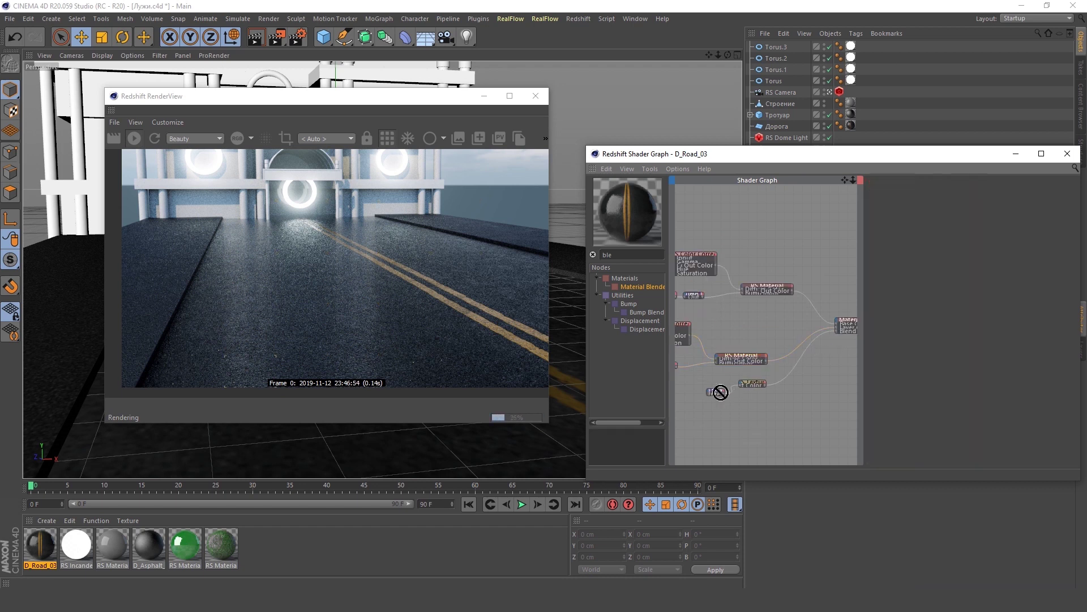
{"action": "left_click", "coordinate": [915, 277]}
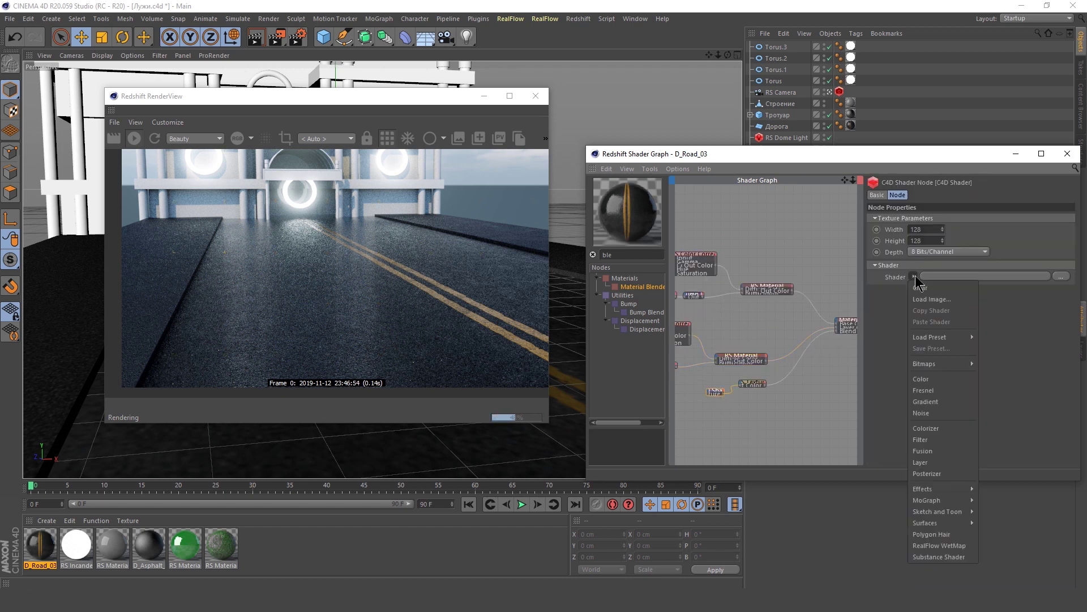
Make the C4D Shader a 1024×1024 Turbulence noise with a reduced 182% scale.
{"action": "left_click", "coordinate": [929, 413]}
{"action": "left_click_drag", "start_coordinate": [905, 159], "coordinate": [888, 53]}
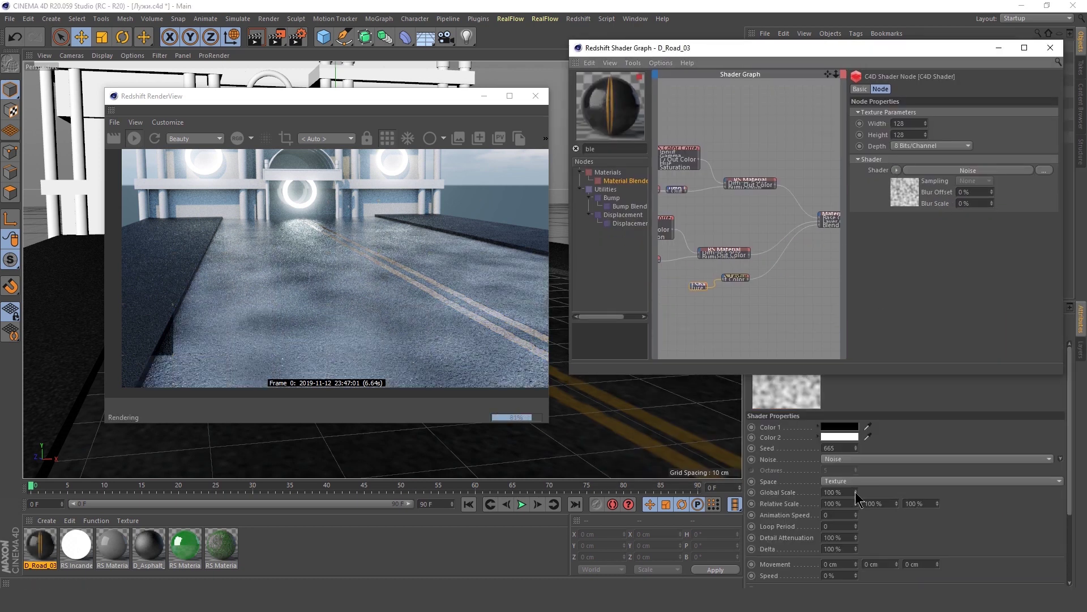
{"action": "scroll", "coordinate": [907, 510], "scroll_direction": "down", "scroll_amount": 3}
{"action": "left_click_drag", "start_coordinate": [962, 551], "coordinate": [976, 552]}
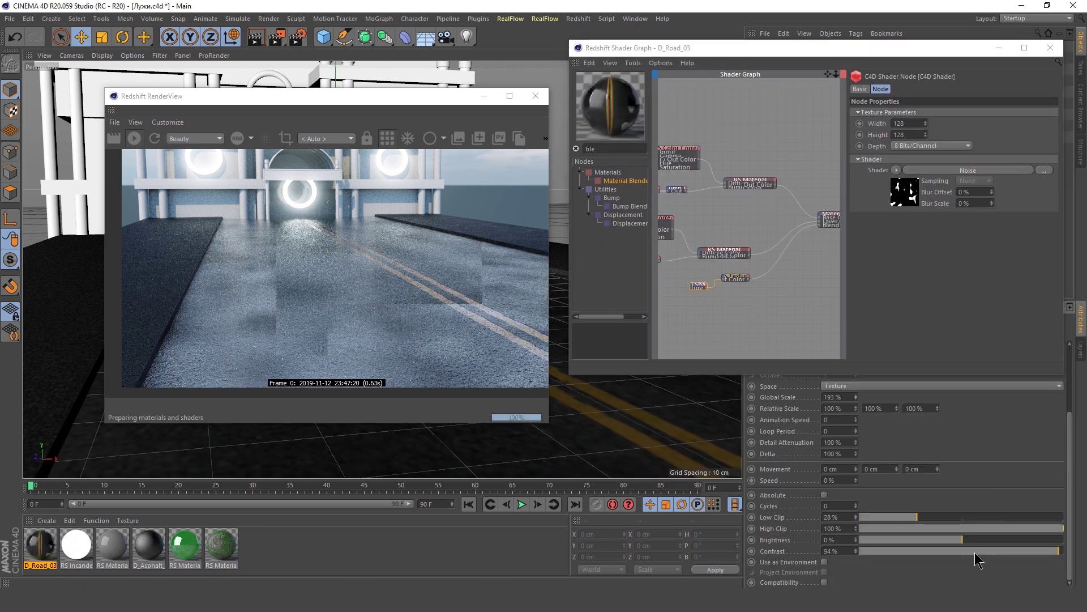
{"action": "left_click_drag", "start_coordinate": [917, 517], "coordinate": [937, 517]}
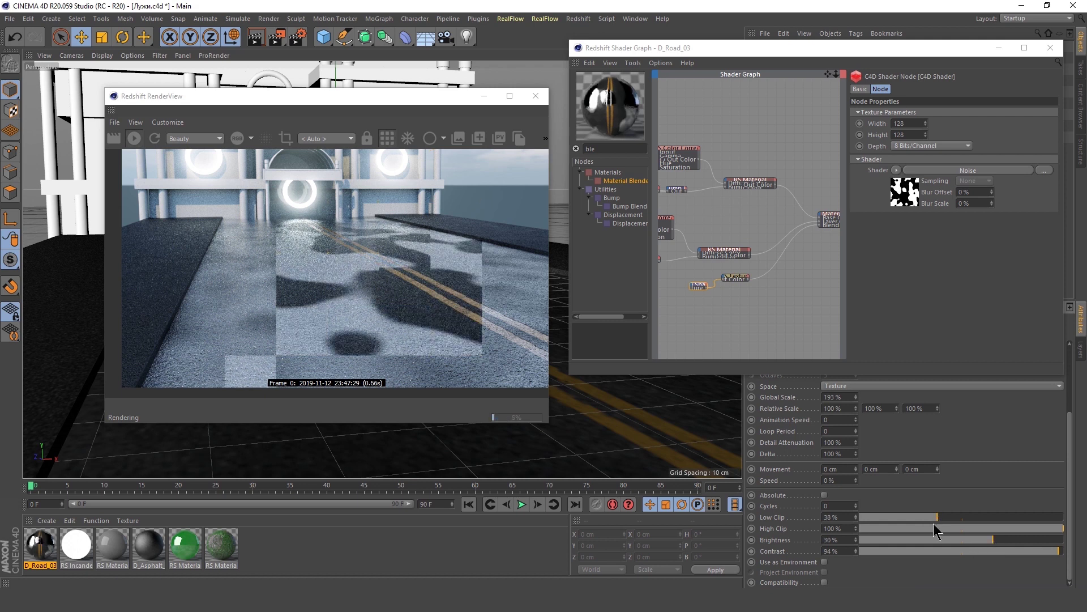
{"action": "scroll", "coordinate": [791, 503], "scroll_direction": "up", "scroll_amount": 3}
{"action": "mouse_move", "coordinate": [856, 465]}
{"action": "left_mouse_down"}
{"action": "mouse_move", "coordinate": [855, 476]}
{"action": "mouse_move", "coordinate": [856, 453]}
{"action": "left_mouse_up"}
{"action": "left_click", "coordinate": [937, 431]}
{"action": "left_click", "coordinate": [844, 447]}
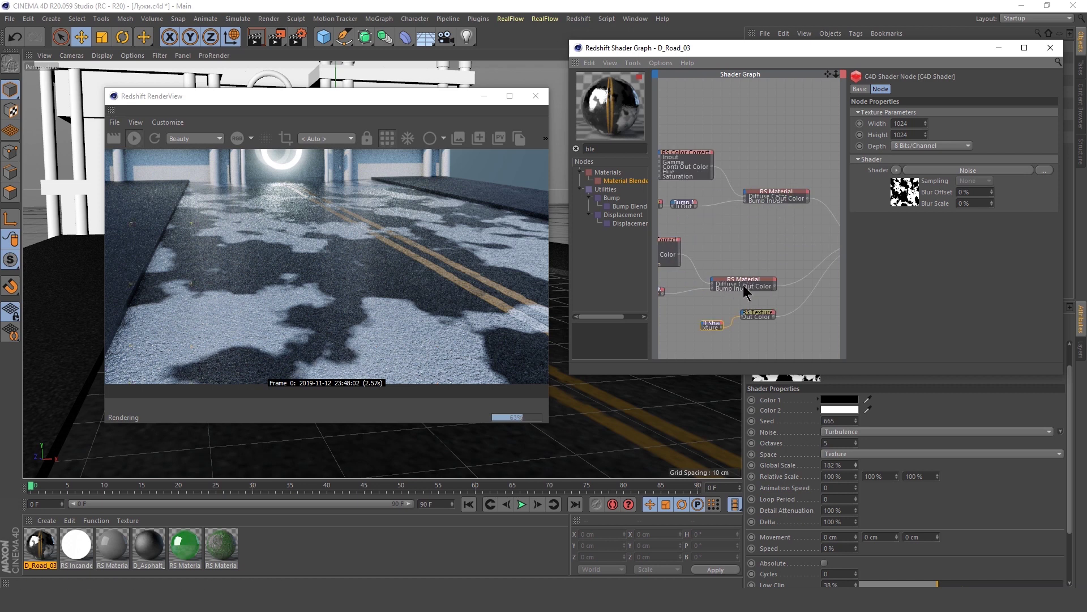
Turn the RS Material's coating weight up to 1.
{"action": "left_click", "coordinate": [743, 280]}
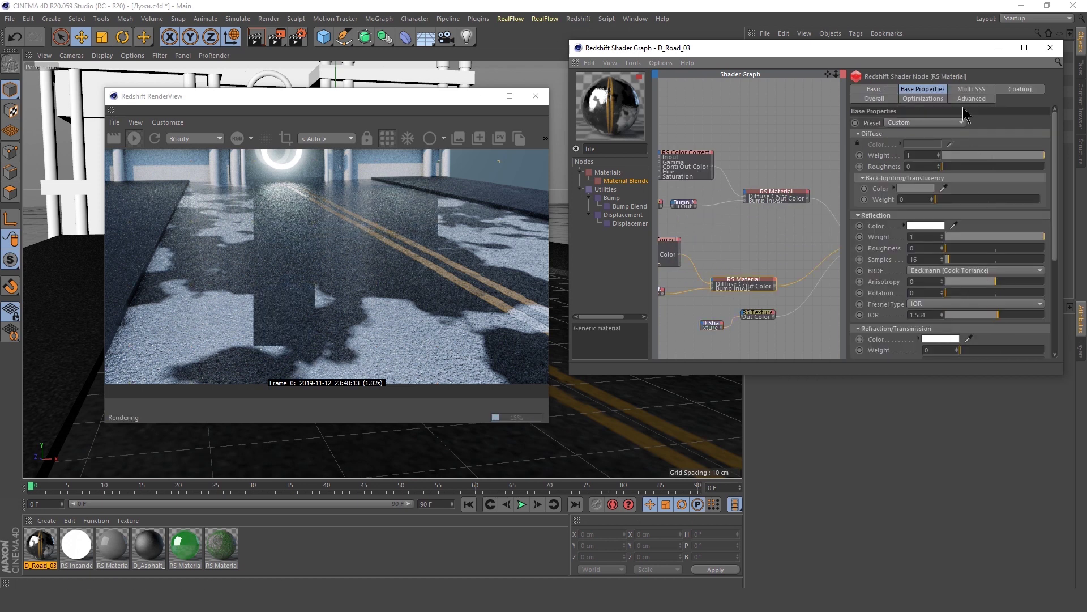
{"action": "left_click", "coordinate": [1020, 88]}
{"action": "left_click_drag", "start_coordinate": [949, 144], "coordinate": [1052, 143]}
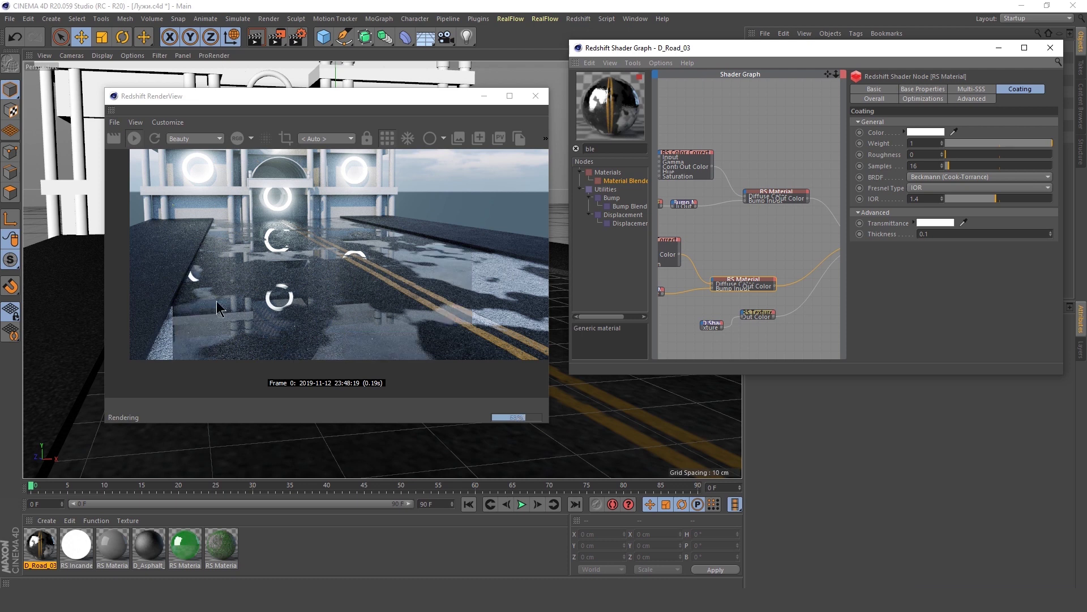
{"action": "scroll", "coordinate": [793, 252], "scroll_direction": "down", "scroll_amount": 3}
Bring up the Material Blender node's layer inputs in the road graph.
{"action": "left_click", "coordinate": [804, 244]}
{"action": "left_click", "coordinate": [780, 268]}
{"action": "left_click", "coordinate": [784, 320]}
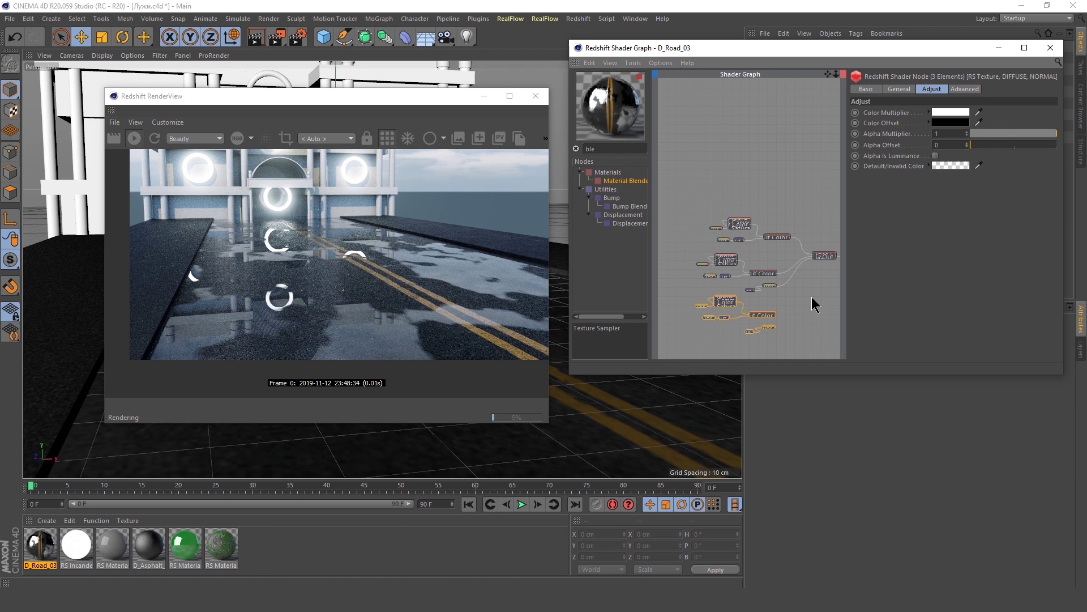
{"action": "scroll", "coordinate": [810, 283], "scroll_direction": "up", "scroll_amount": 3}
{"action": "left_click", "coordinate": [798, 268]}
{"action": "scroll", "coordinate": [799, 268], "scroll_direction": "up", "scroll_amount": 1}
{"action": "scroll", "coordinate": [815, 300], "scroll_direction": "up", "scroll_amount": 1}
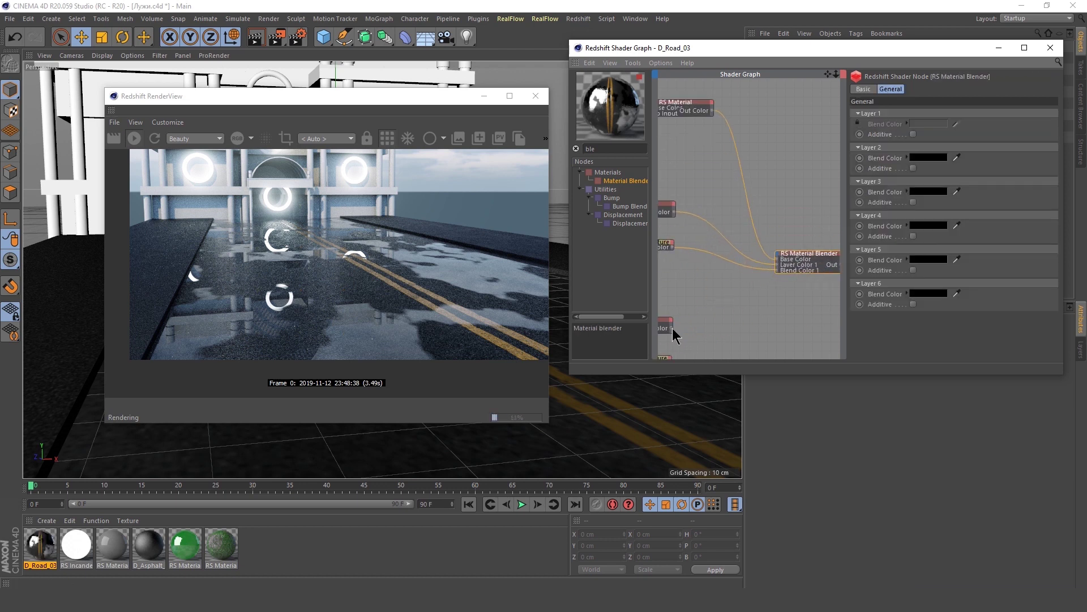
{"action": "scroll", "coordinate": [719, 346], "scroll_direction": "up", "scroll_amount": 1}
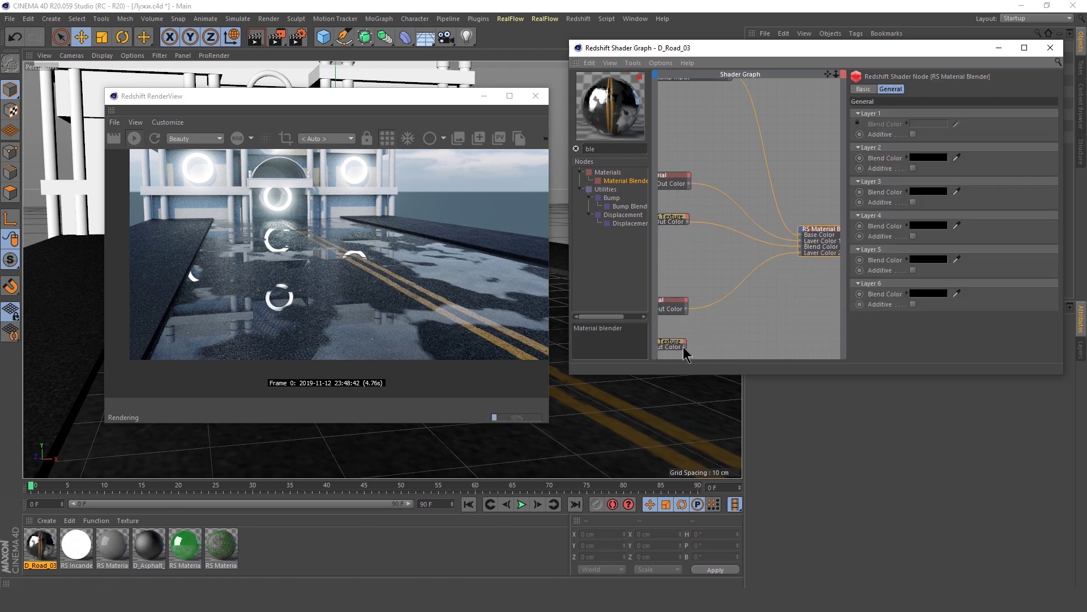
Wire the texture's Out Color into the Material Blender's Layer 2 Blend Color.
{"action": "left_click_drag", "start_coordinate": [821, 225], "coordinate": [821, 230]}
{"action": "left_click", "coordinate": [804, 294]}
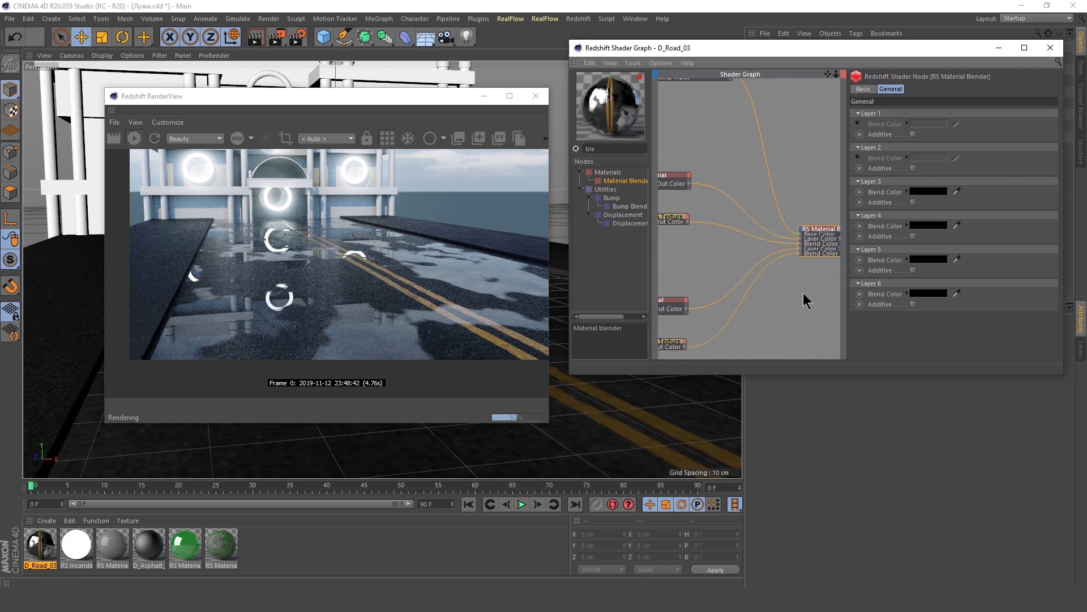
{"action": "scroll", "coordinate": [805, 291], "scroll_direction": "down", "scroll_amount": 2}
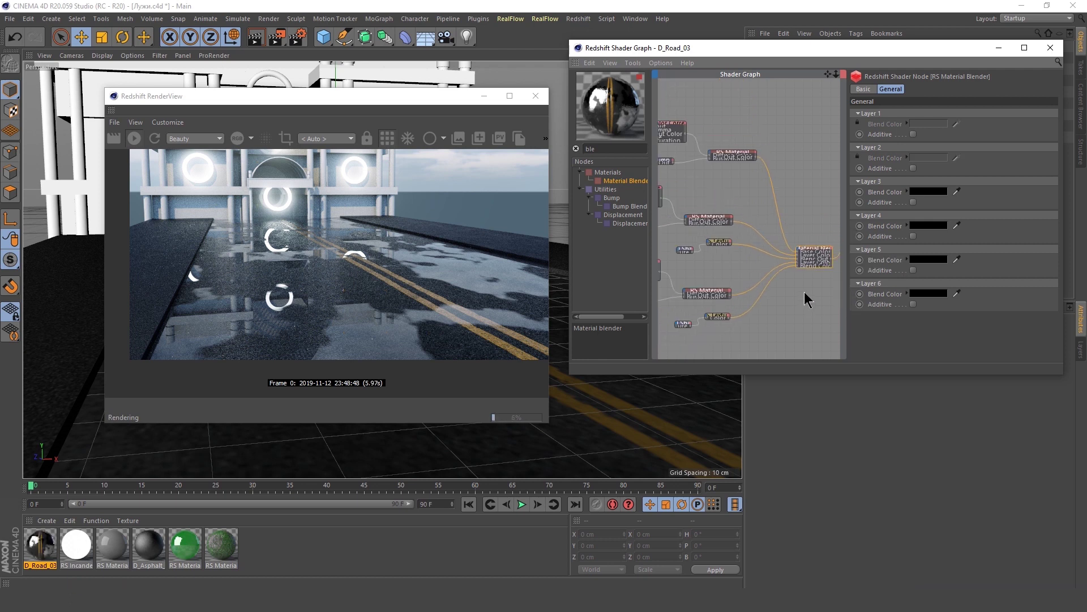
{"action": "scroll", "coordinate": [796, 291], "scroll_direction": "down", "scroll_amount": 1}
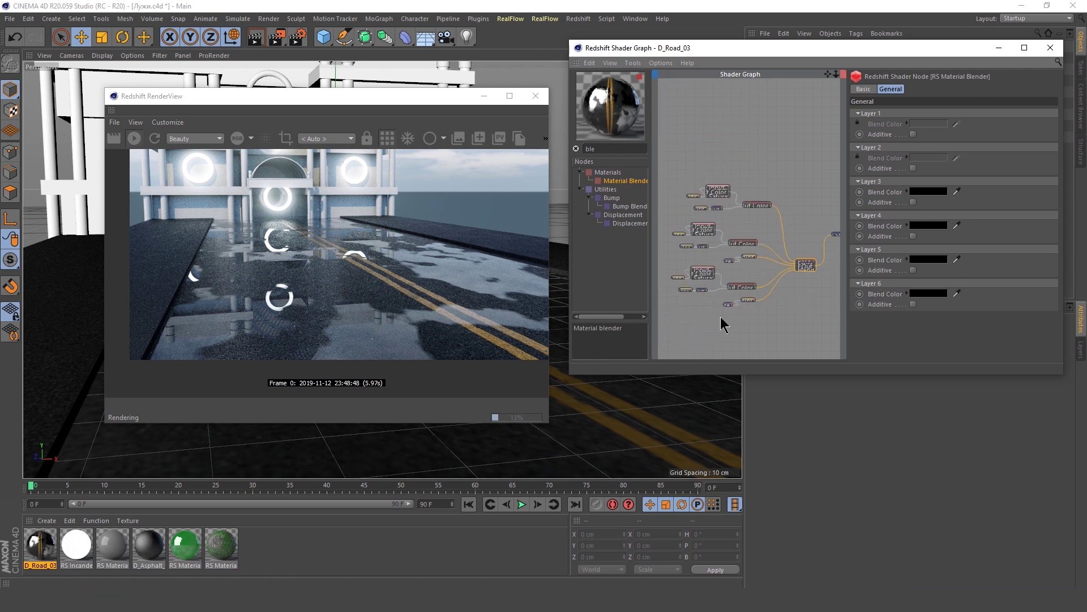
{"action": "scroll", "coordinate": [772, 298], "scroll_direction": "up", "scroll_amount": 2}
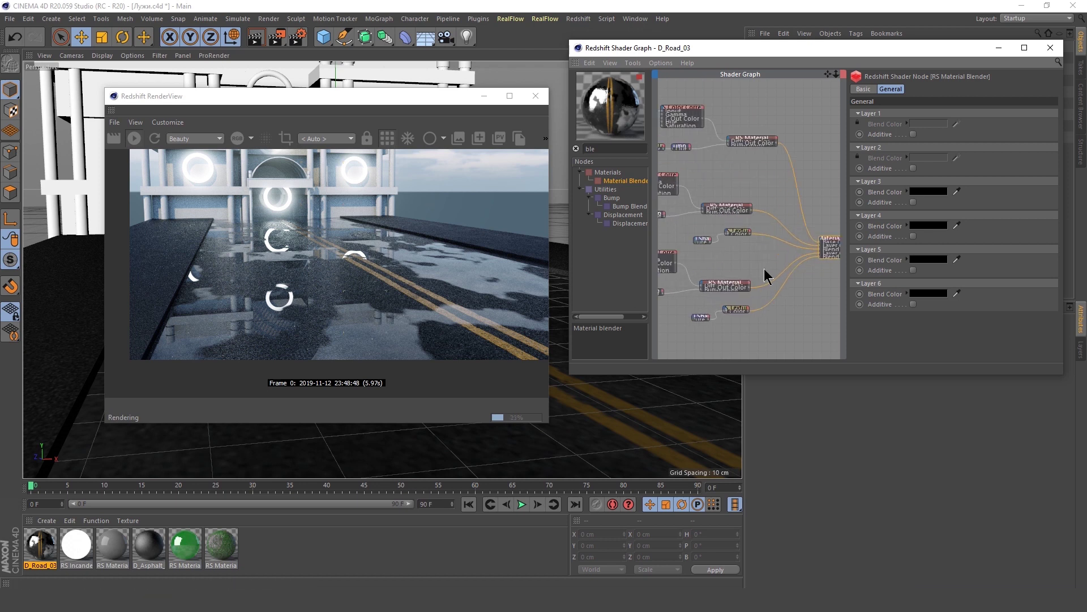
{"action": "scroll", "coordinate": [764, 276], "scroll_direction": "up", "scroll_amount": 1}
{"action": "scroll", "coordinate": [756, 275], "scroll_direction": "up", "scroll_amount": 1}
{"action": "scroll", "coordinate": [749, 273], "scroll_direction": "up", "scroll_amount": 1}
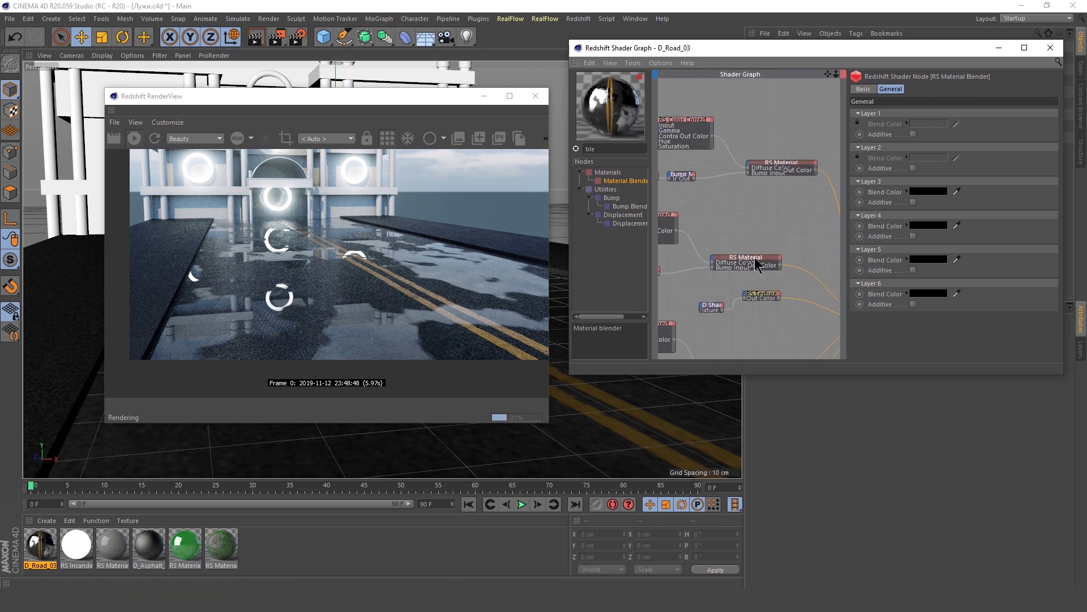
{"action": "left_click", "coordinate": [758, 264]}
Check the Noise mask, then raise an RS Material's reflection IOR to 3.603.
{"action": "left_click", "coordinate": [923, 89]}
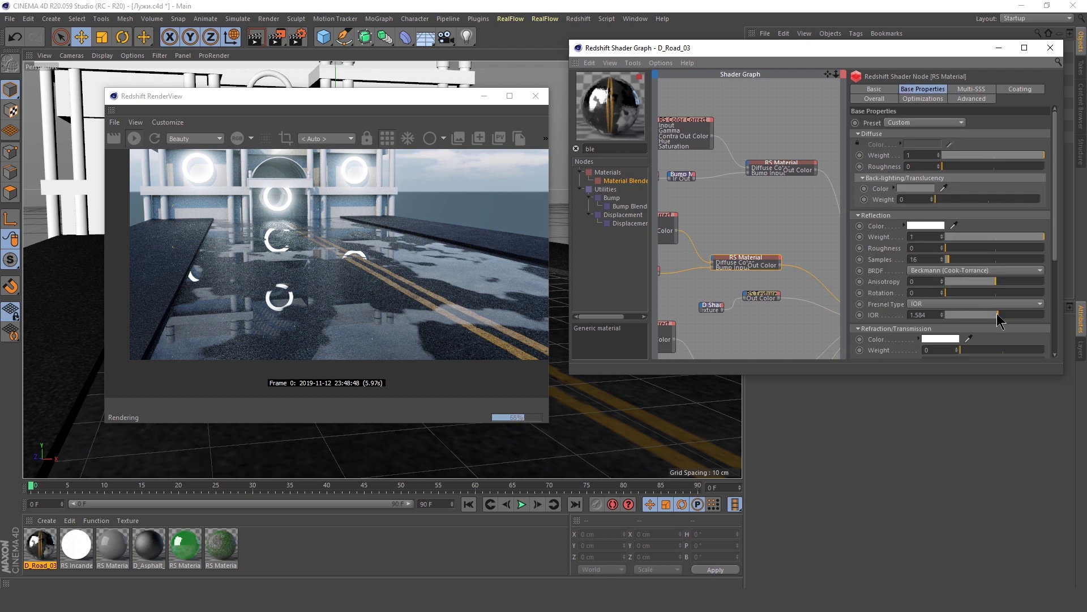
{"action": "left_click", "coordinate": [712, 305]}
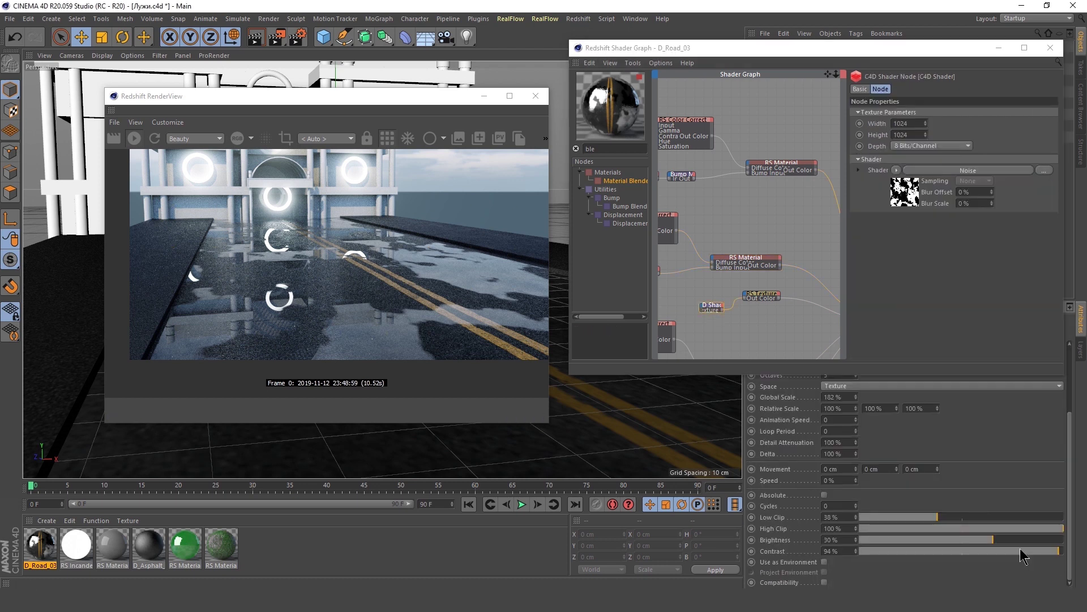
{"action": "scroll", "coordinate": [753, 238], "scroll_direction": "down", "scroll_amount": 3}
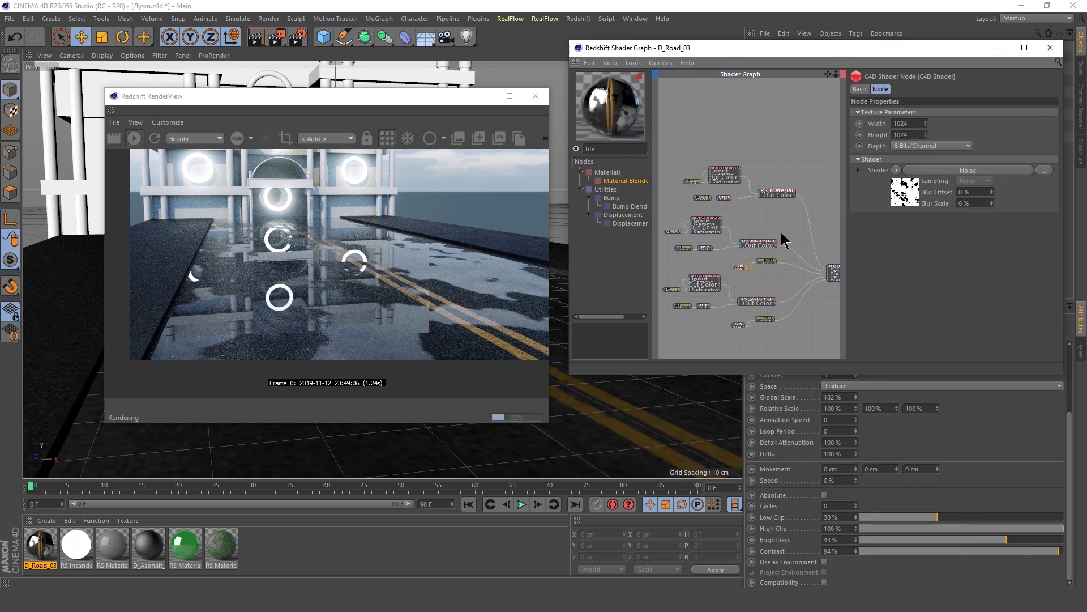
{"action": "left_click", "coordinate": [762, 226]}
{"action": "left_click", "coordinate": [1020, 89]}
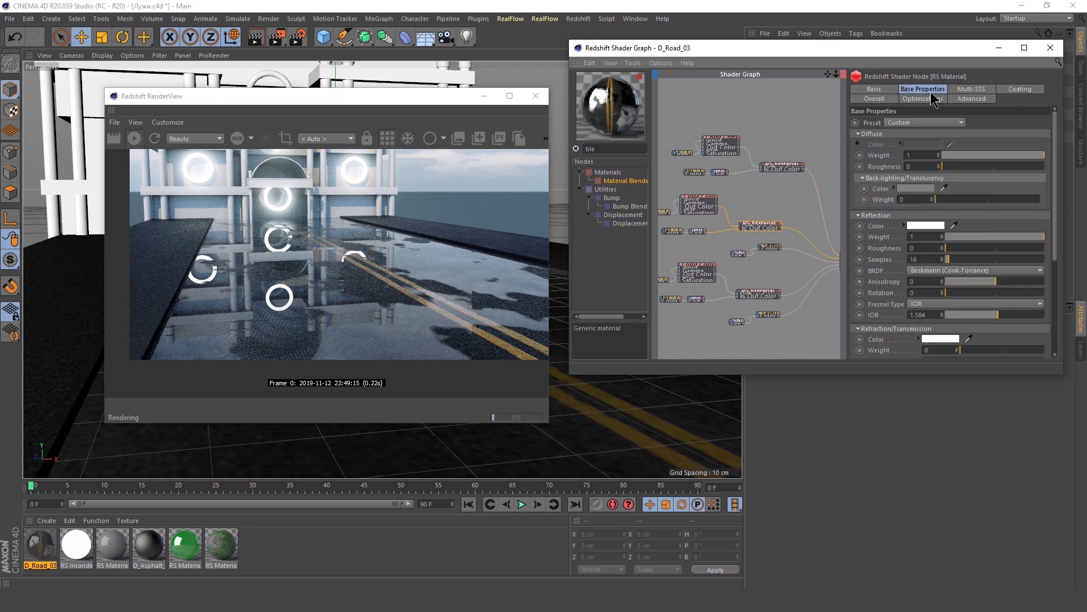
{"action": "left_click", "coordinate": [923, 89]}
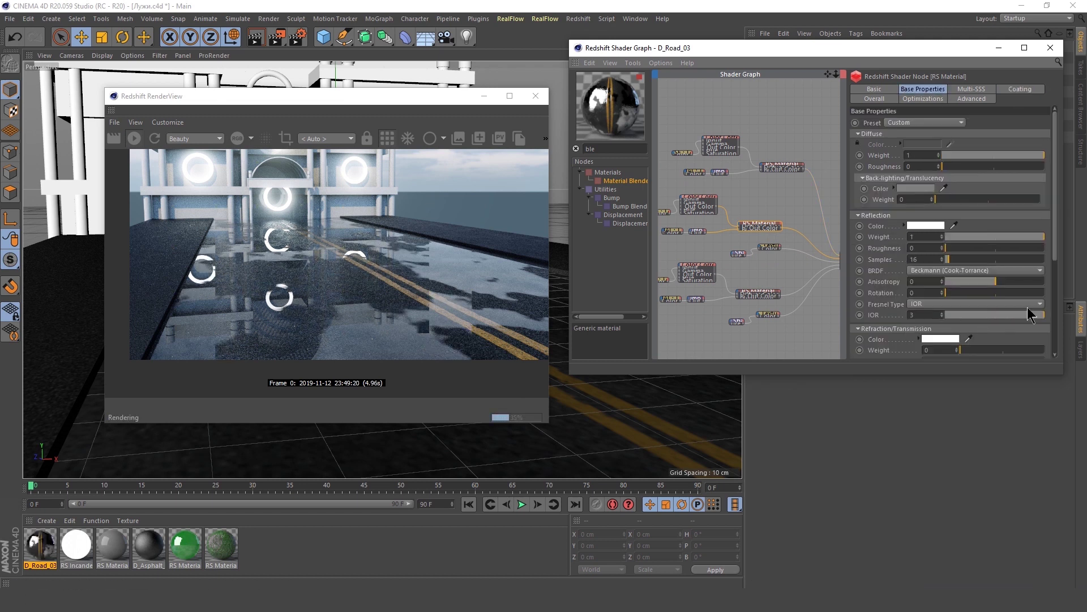
{"action": "type", "text": ".603"}
{"action": "key", "text": "Return"}
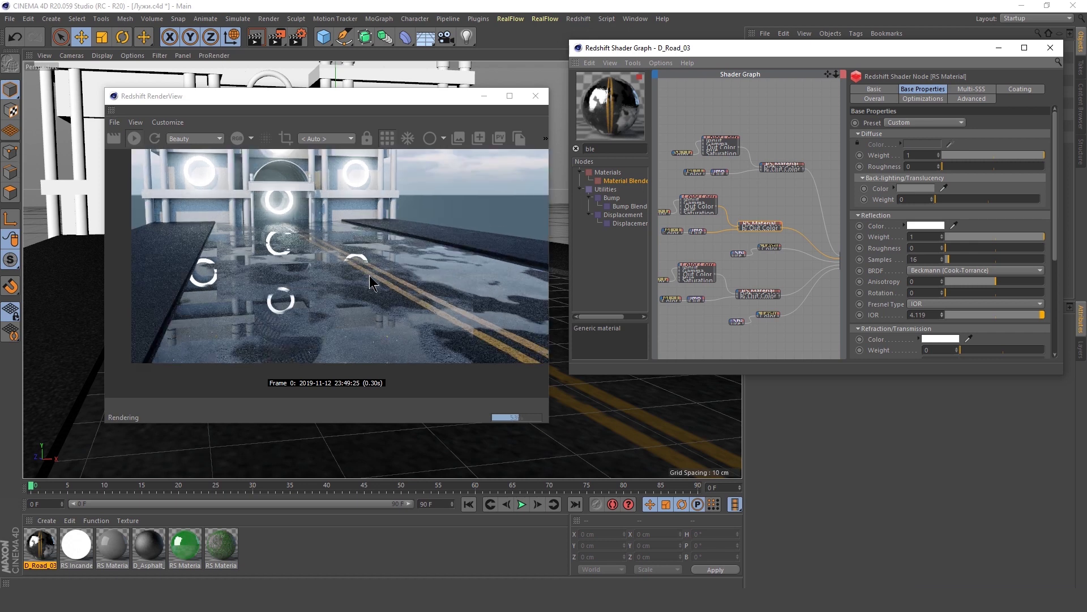
Set the RS Material's sub-surface extinction coefficient colour to black.
{"action": "left_click", "coordinate": [738, 253]}
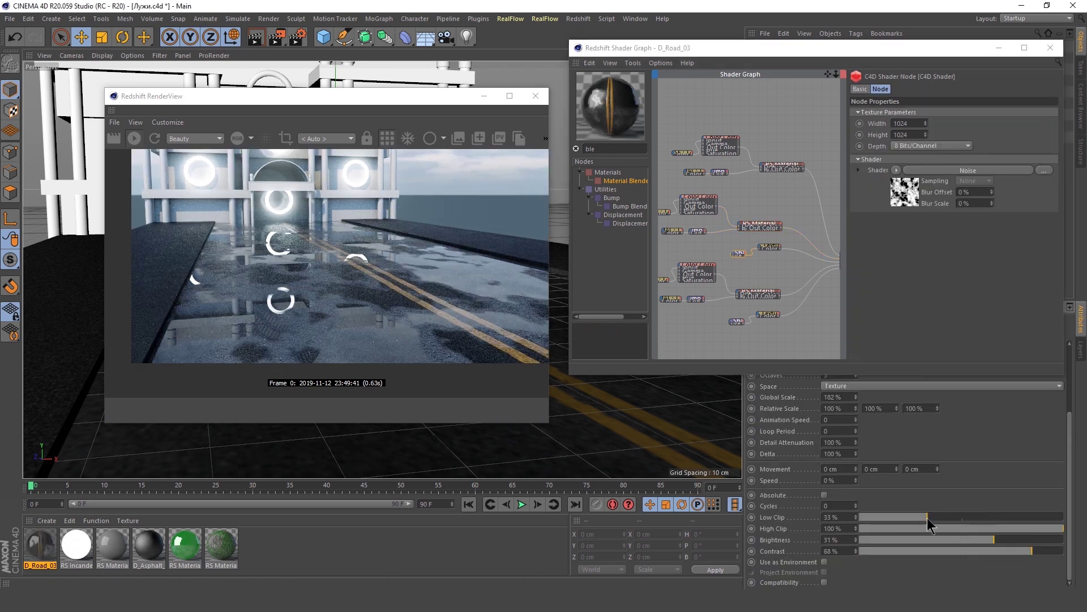
{"action": "scroll", "coordinate": [382, 245], "scroll_direction": "up", "scroll_amount": 2}
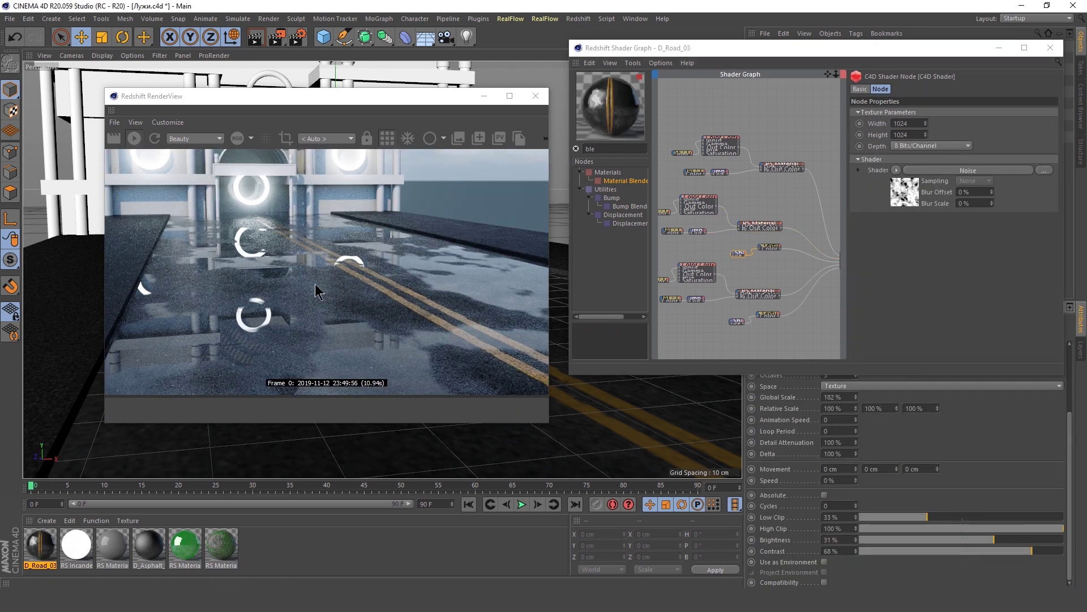
{"action": "left_click", "coordinate": [763, 297]}
{"action": "left_click", "coordinate": [943, 305]}
{"action": "left_click", "coordinate": [933, 342]}
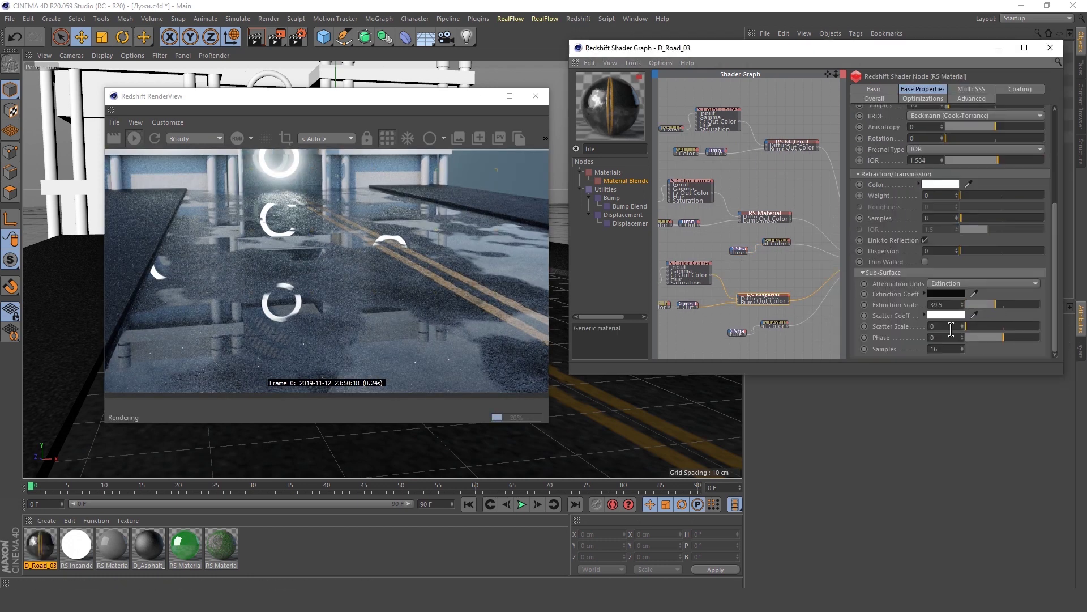
Lower the puddle noise mask's contrast to 83%.
{"action": "scroll", "coordinate": [889, 229], "scroll_direction": "up", "scroll_amount": 5}
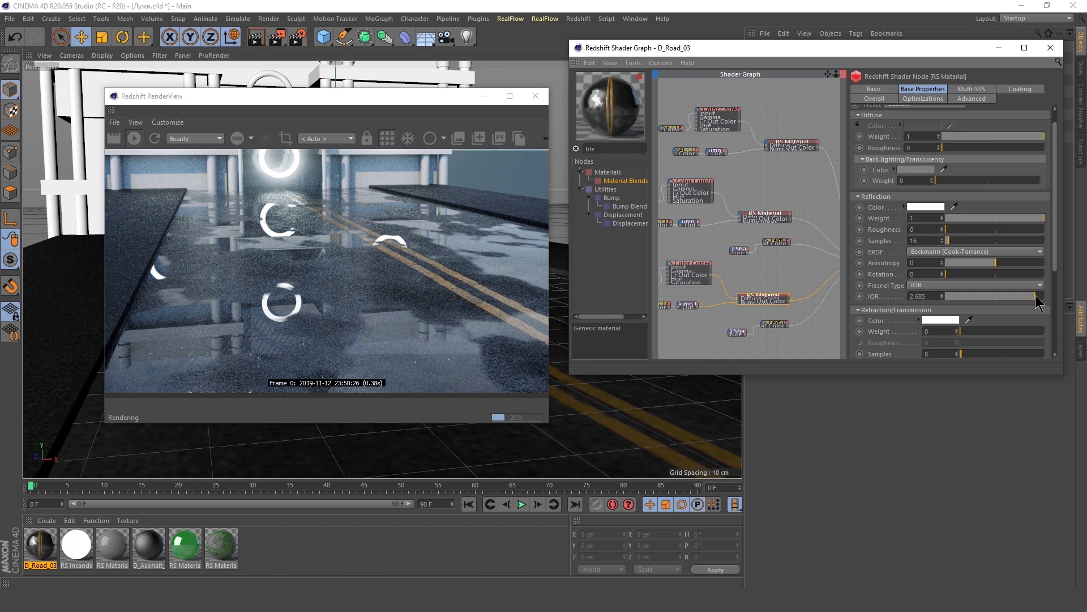
{"action": "left_click", "coordinate": [736, 331]}
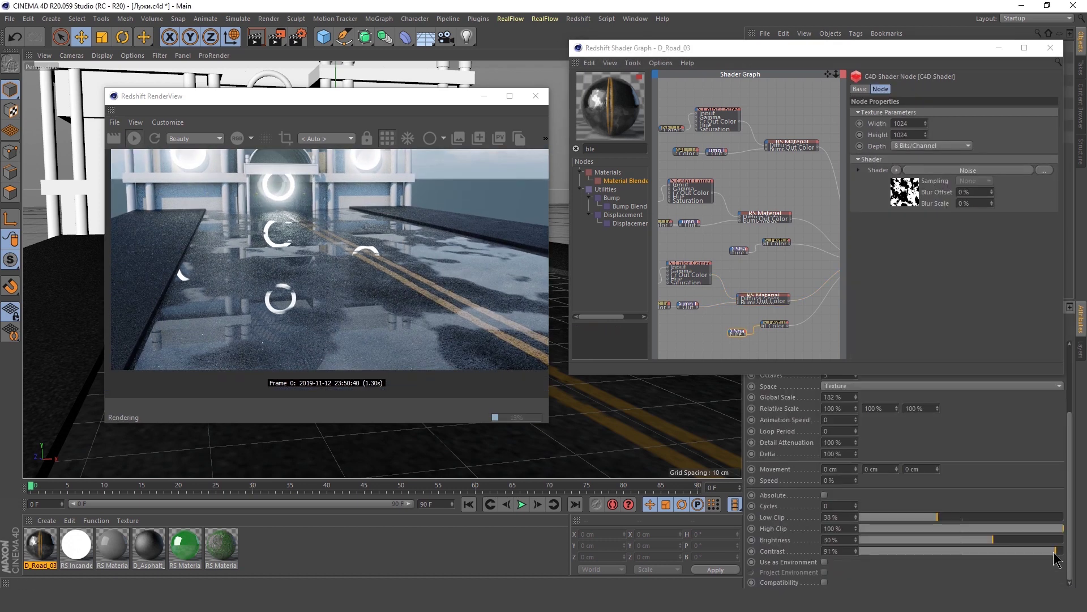
{"action": "left_click_drag", "start_coordinate": [1054, 551], "coordinate": [1047, 551]}
{"action": "left_click", "coordinate": [286, 139]}
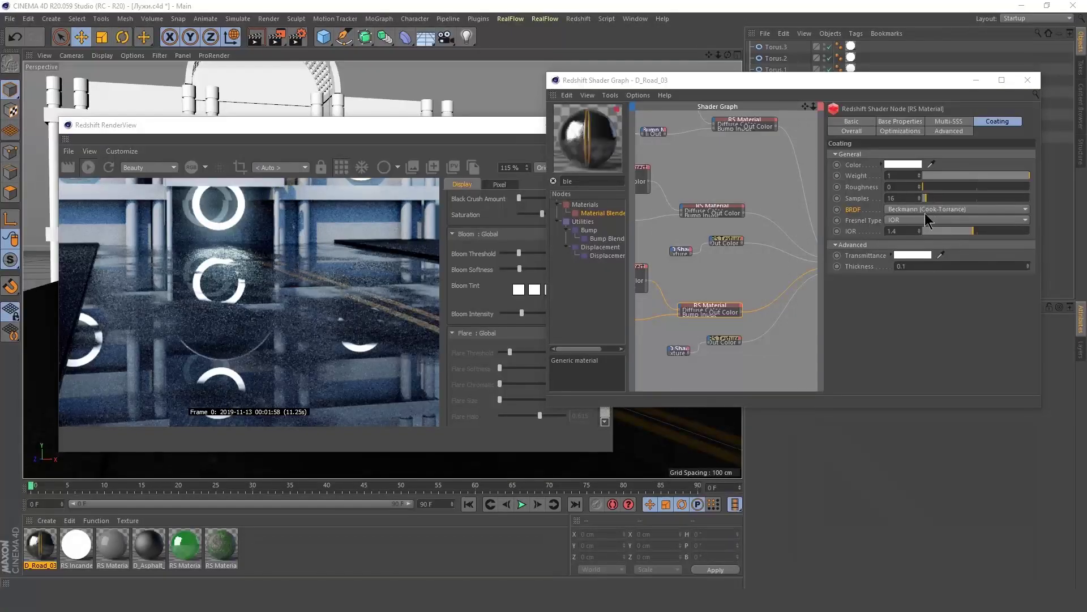
Set the coating BRDF to GGX with a slight roughness around 0.08.
{"action": "left_click", "coordinate": [923, 209]}
{"action": "left_click", "coordinate": [919, 232]}
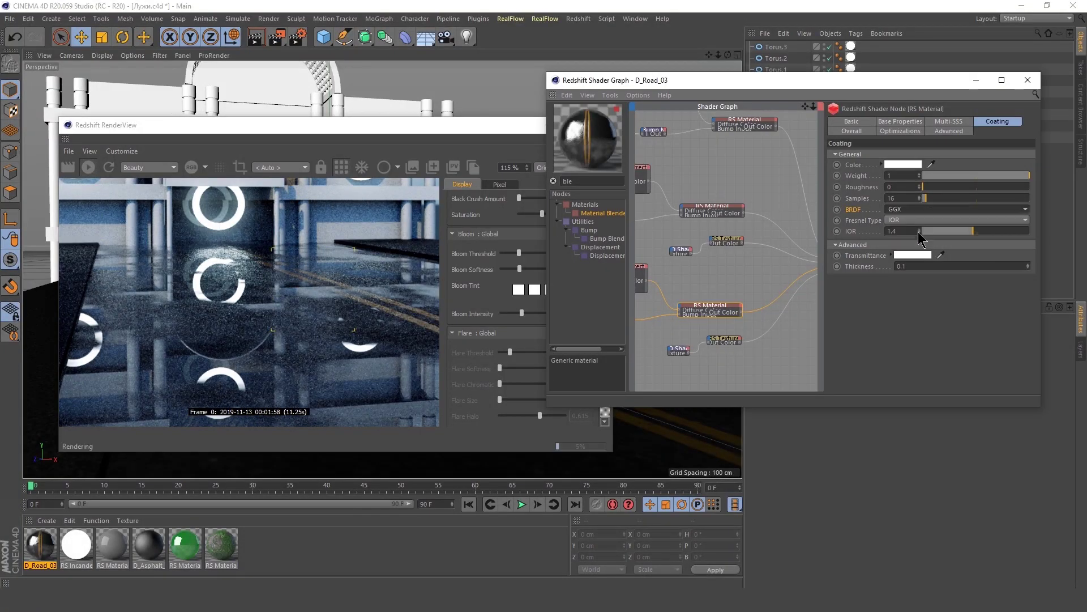
{"action": "left_click_drag", "start_coordinate": [923, 186], "coordinate": [932, 187]}
{"action": "scroll", "coordinate": [210, 272], "scroll_direction": "down", "scroll_amount": 3}
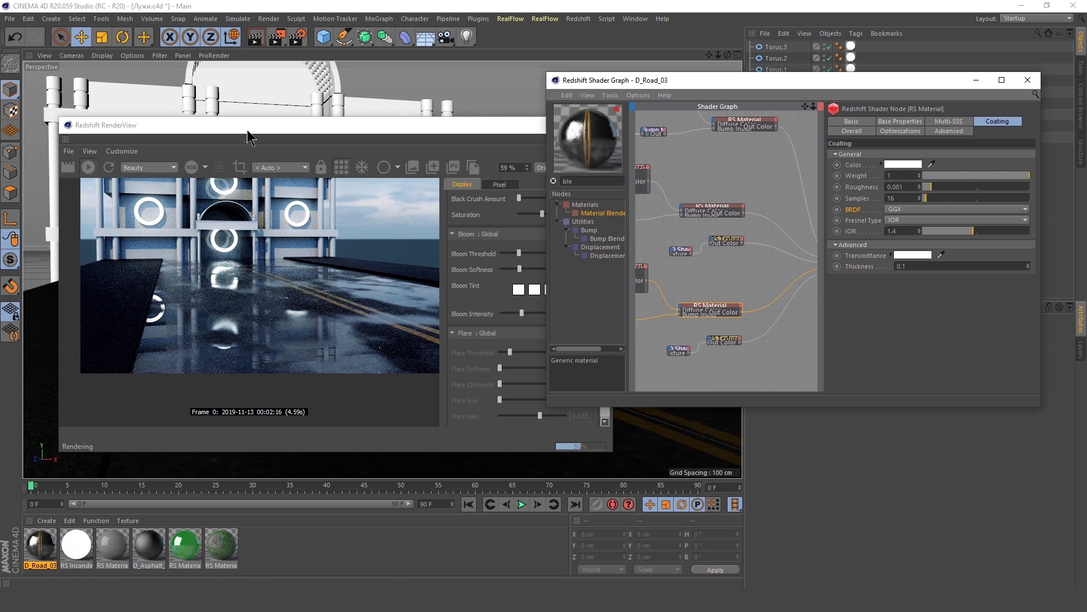
{"action": "left_click_drag", "start_coordinate": [247, 130], "coordinate": [730, 126]}
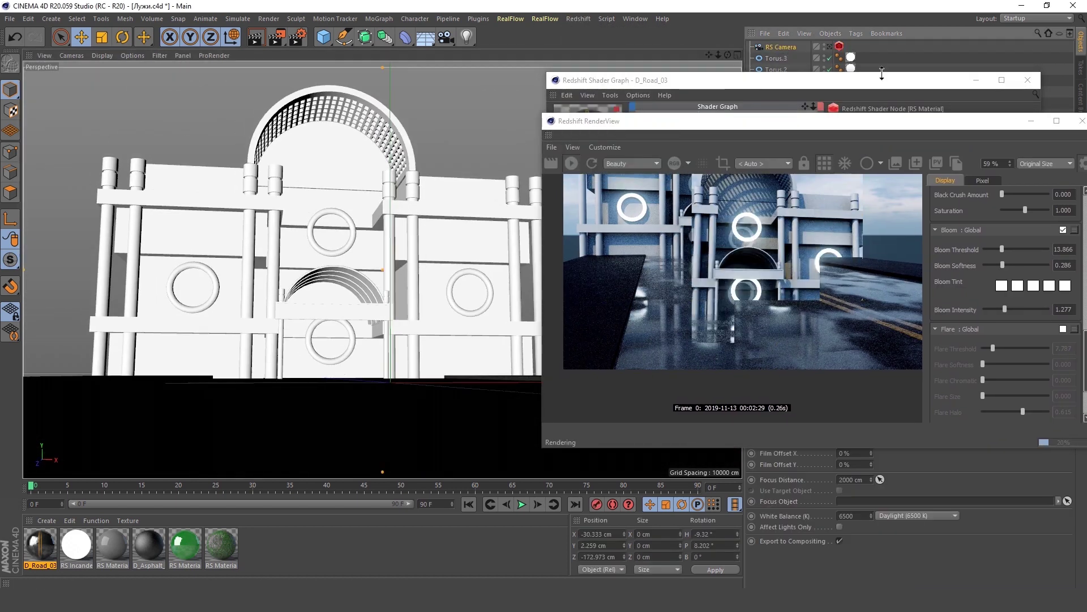